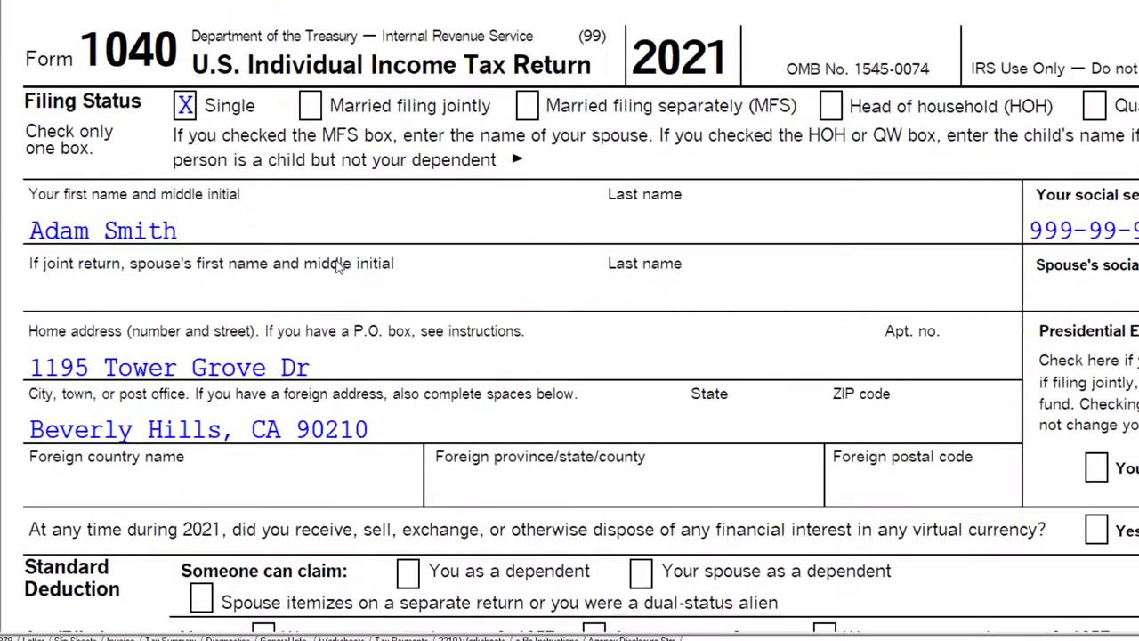
Review page 1 of the 2021 Form 1040, from the filing status and taxpayer details down to the income lines.
{"action": "scroll", "coordinate": [339, 267], "scroll_direction": "down", "scroll_amount": 2}
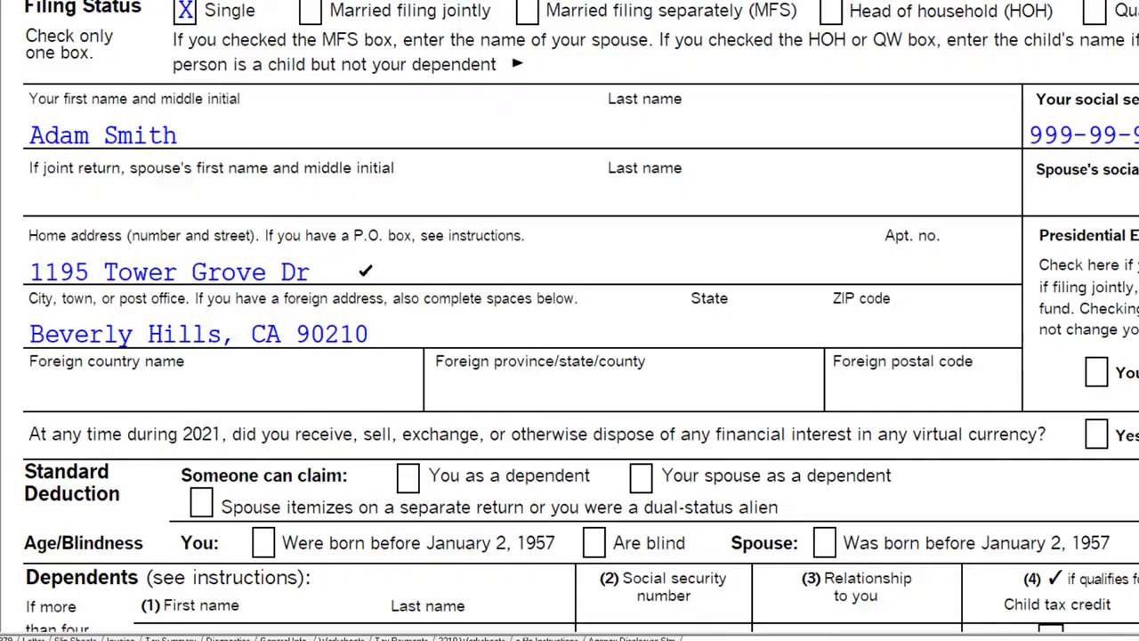
{"action": "scroll", "coordinate": [320, 311], "scroll_direction": "down", "scroll_amount": 5}
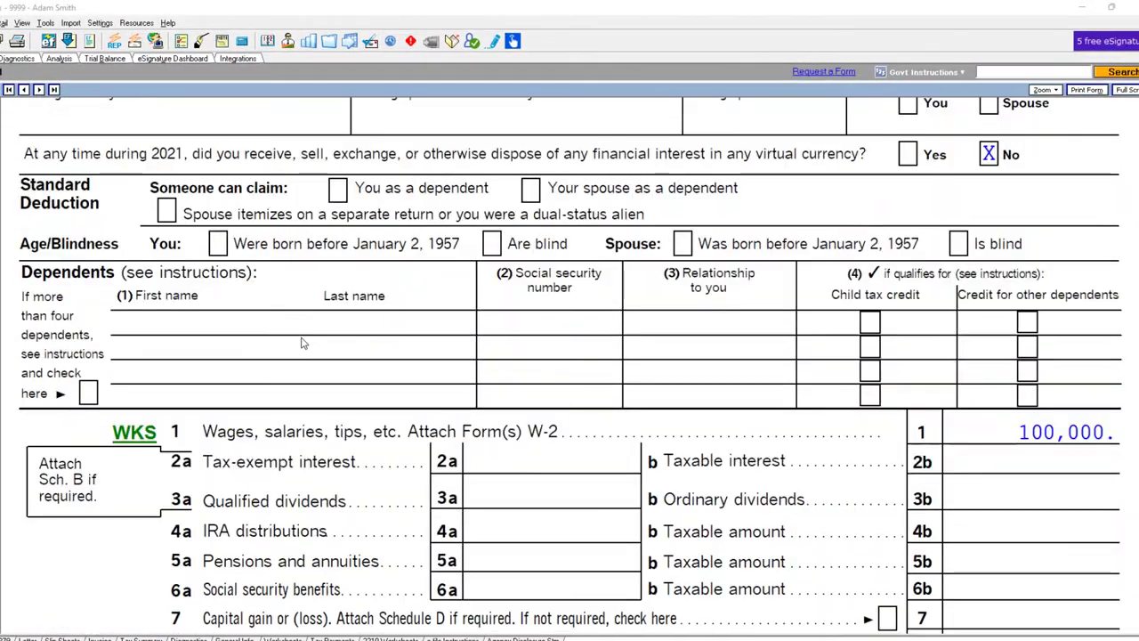
{"action": "scroll", "coordinate": [301, 342], "scroll_direction": "down", "scroll_amount": 2}
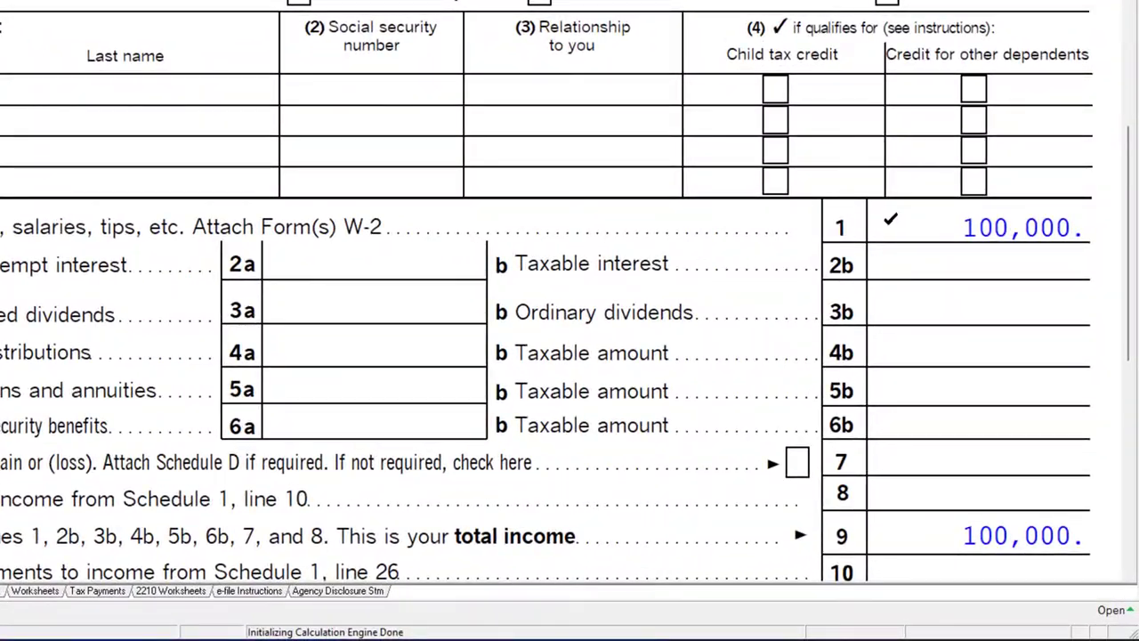
{"action": "scroll", "coordinate": [890, 220], "scroll_direction": "down", "scroll_amount": 5}
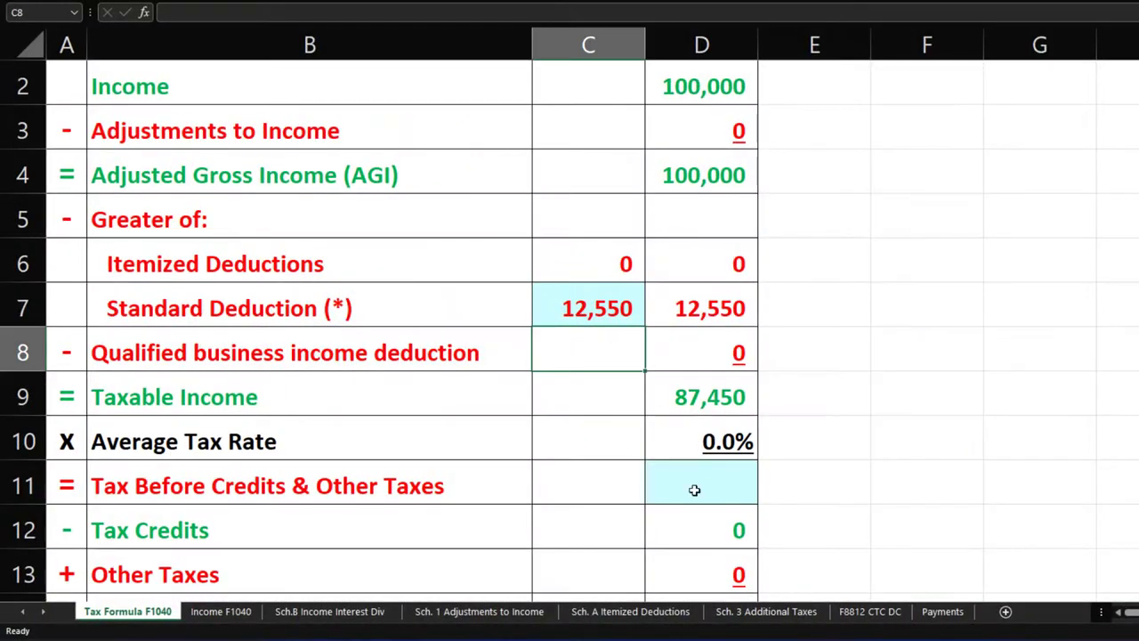
Review the Tax Formula F1040 worksheet's adjustments, standard deduction, deduction lookup table and taxable income against the tax return.
{"action": "left_click", "coordinate": [694, 489]}
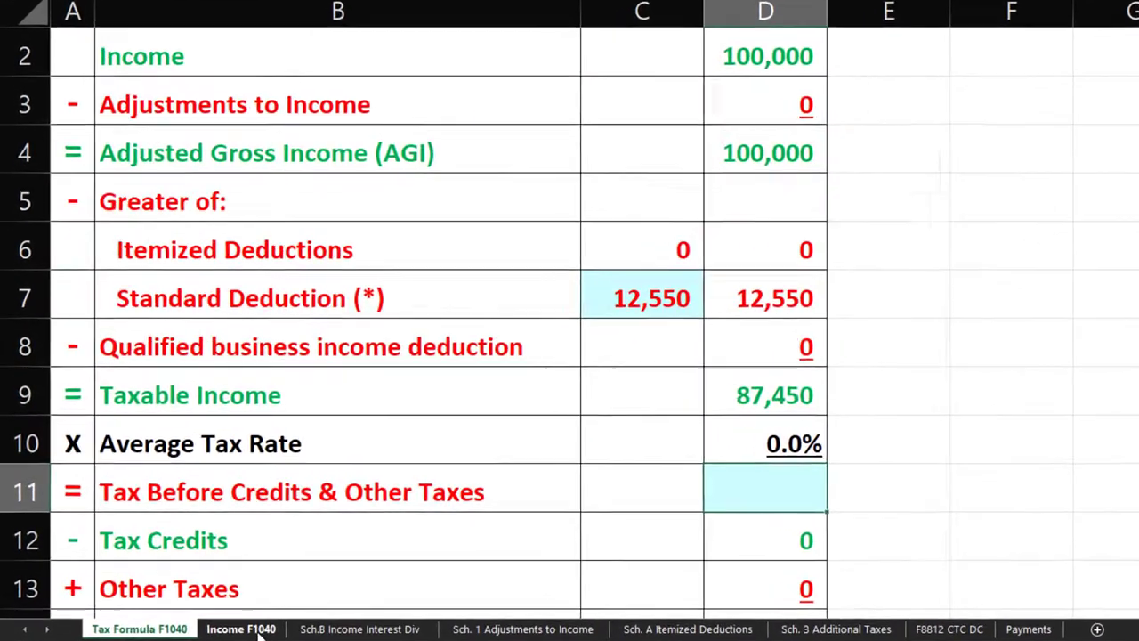
{"action": "left_click", "coordinate": [221, 611]}
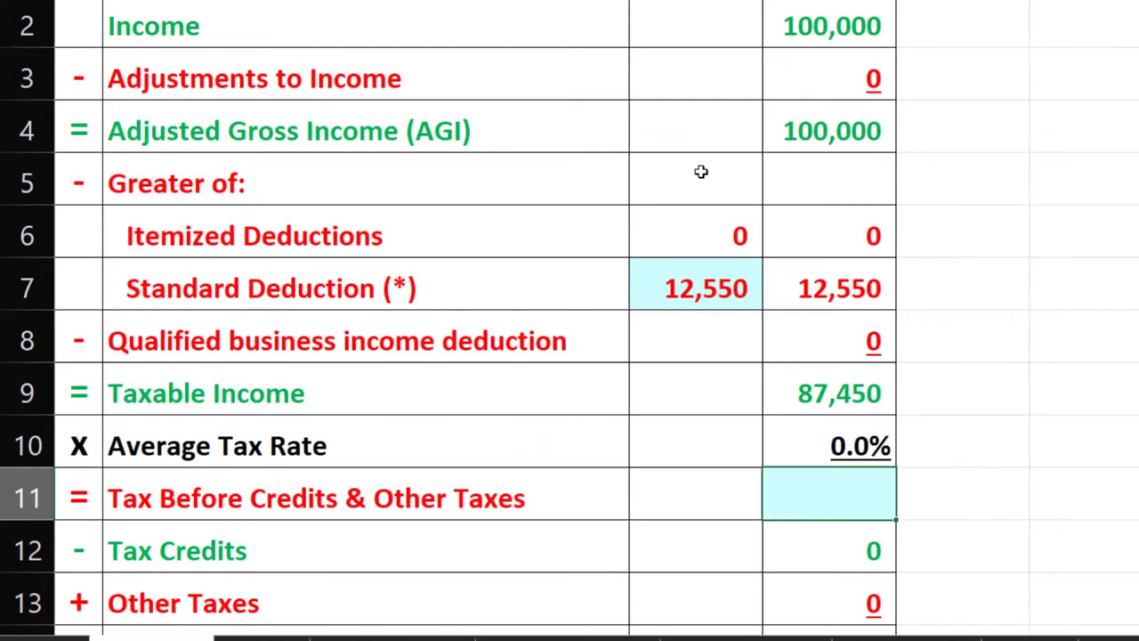
{"action": "left_click", "coordinate": [788, 77]}
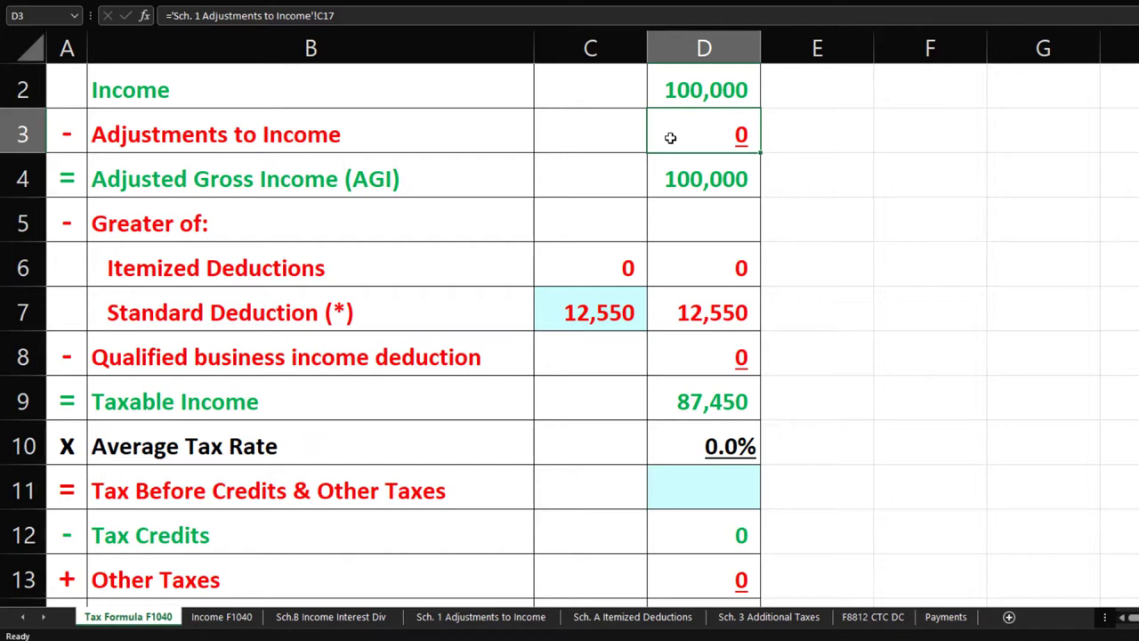
{"action": "left_click", "coordinate": [612, 309]}
{"action": "scroll", "coordinate": [612, 309], "scroll_direction": "down", "scroll_amount": 4}
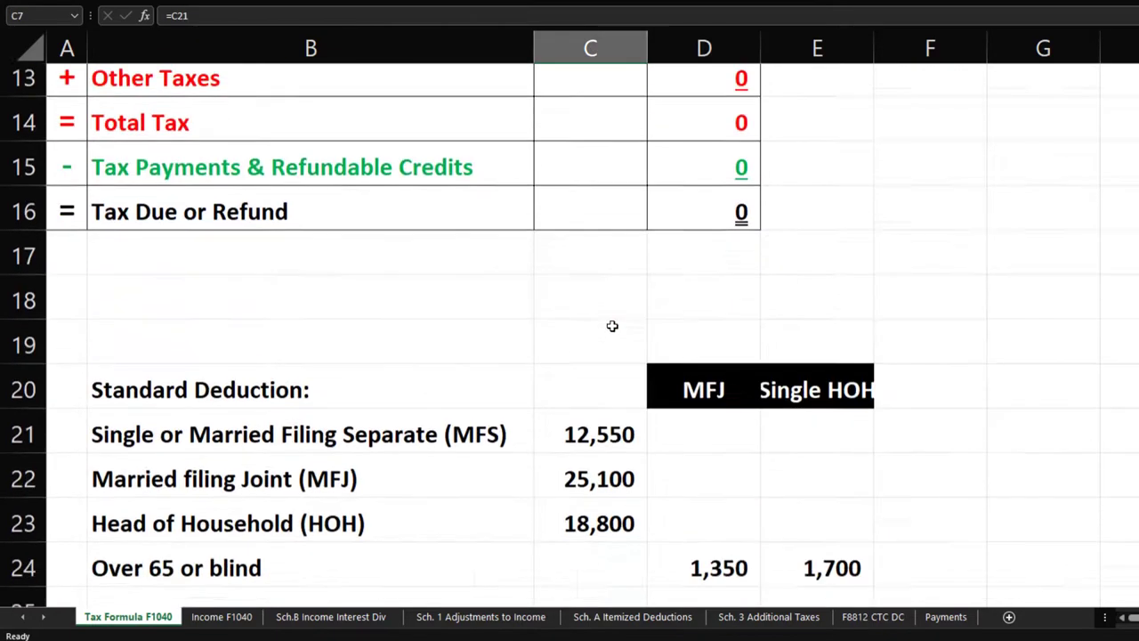
{"action": "scroll", "coordinate": [602, 402], "scroll_direction": "up", "scroll_amount": 4}
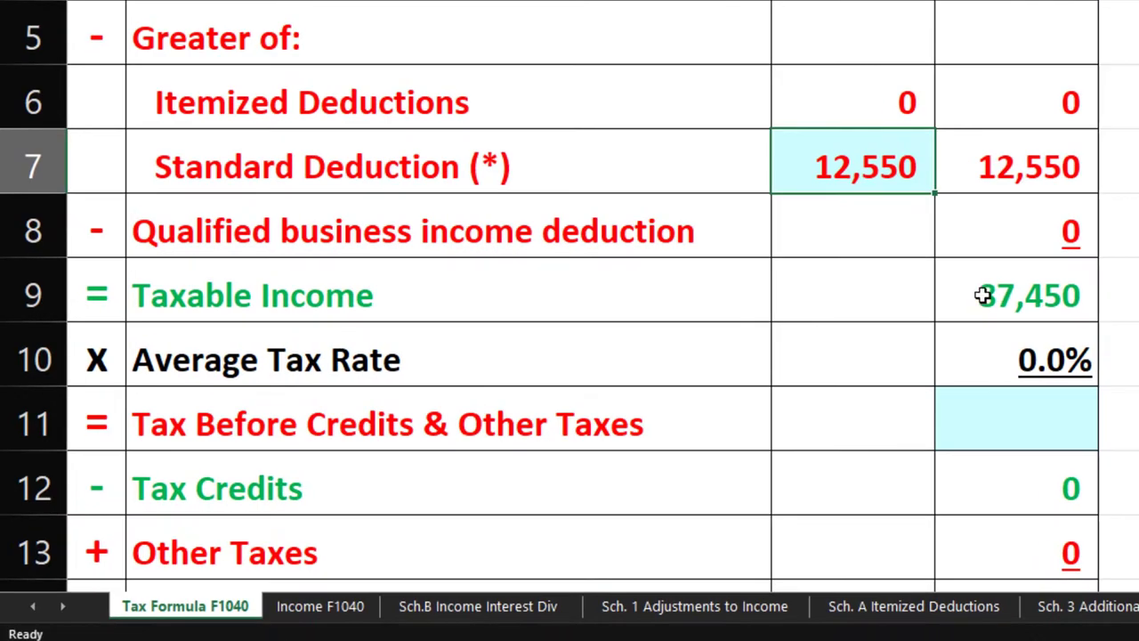
{"action": "left_click", "coordinate": [692, 404]}
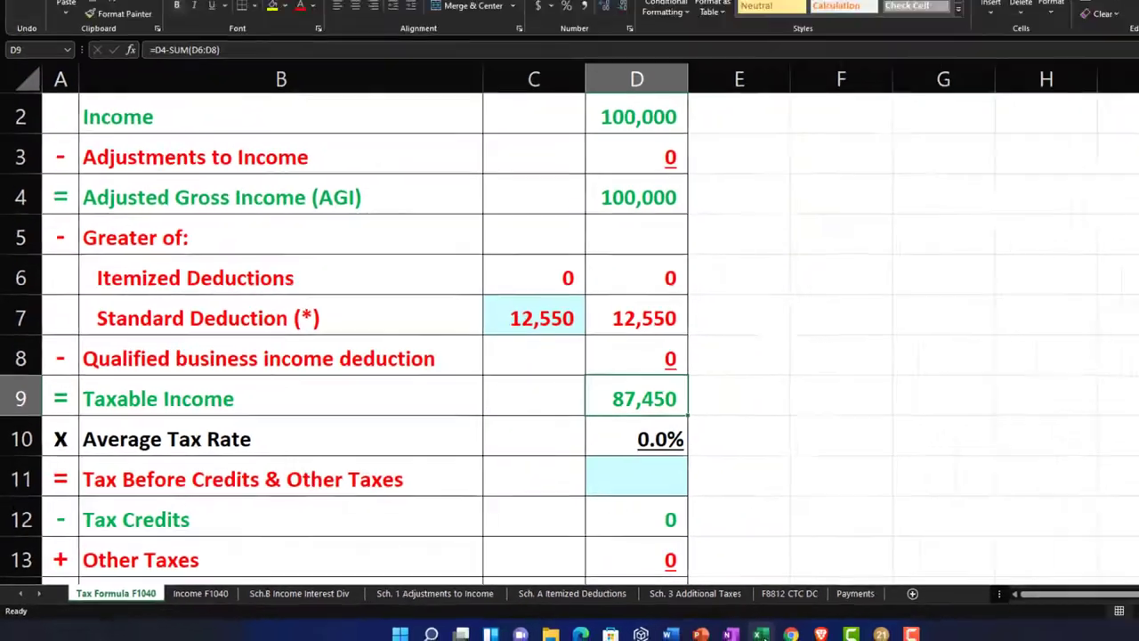
Look up the tax on page 2 of Form 1040 and enter 15015 as Tax Before Credits & Other Taxes in the worksheet.
{"action": "left_click", "coordinate": [663, 628]}
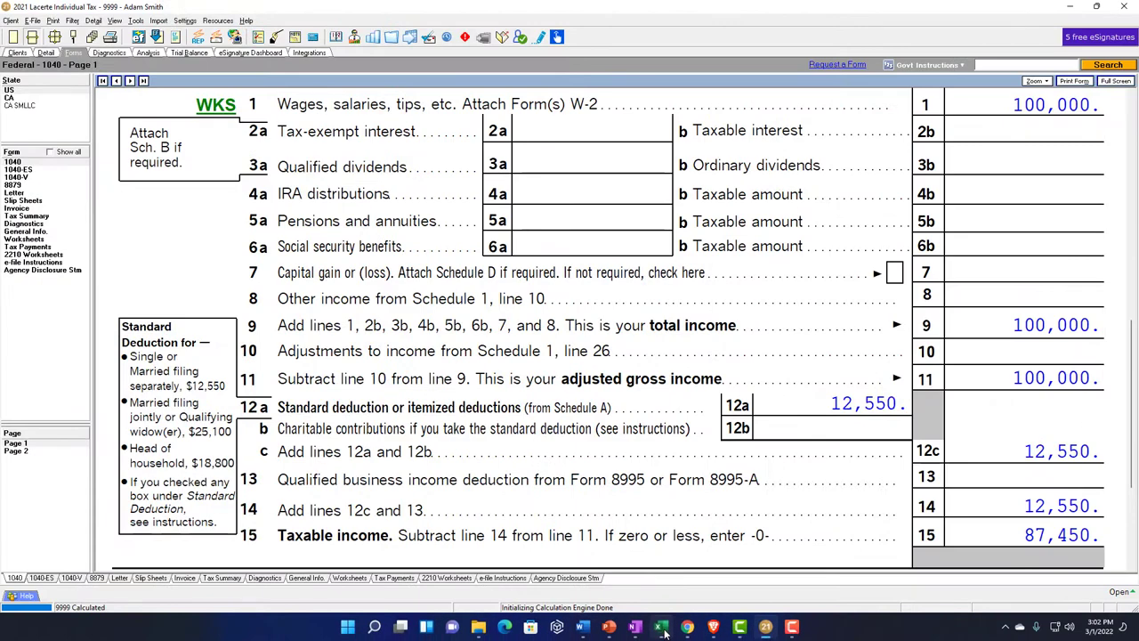
{"action": "left_click", "coordinate": [40, 452]}
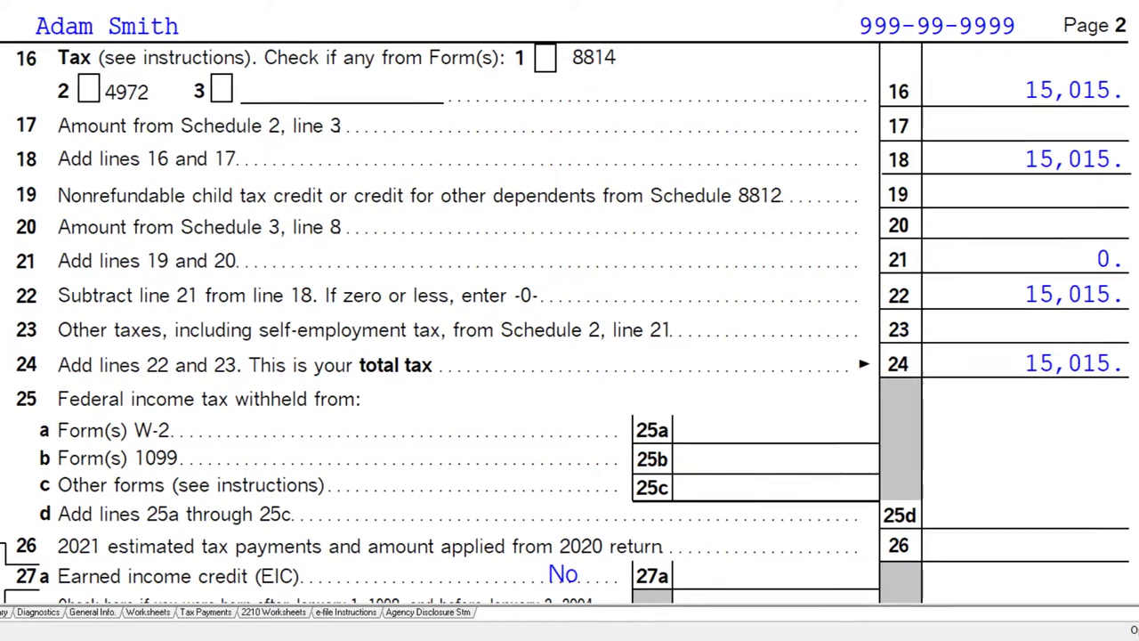
{"action": "left_click", "coordinate": [622, 629]}
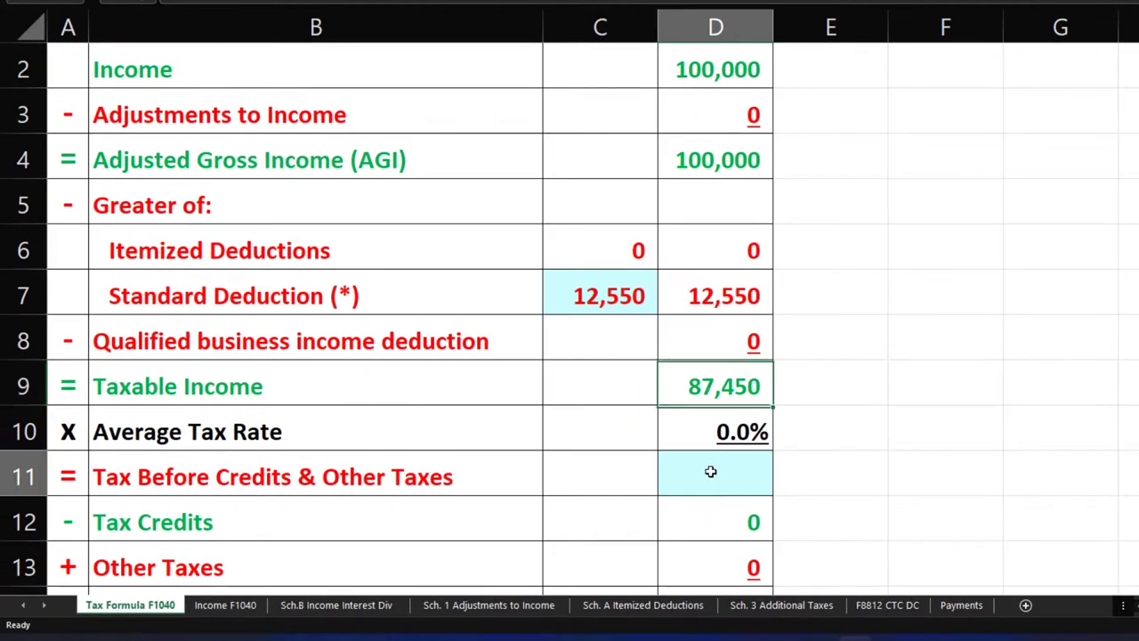
{"action": "left_click", "coordinate": [710, 472]}
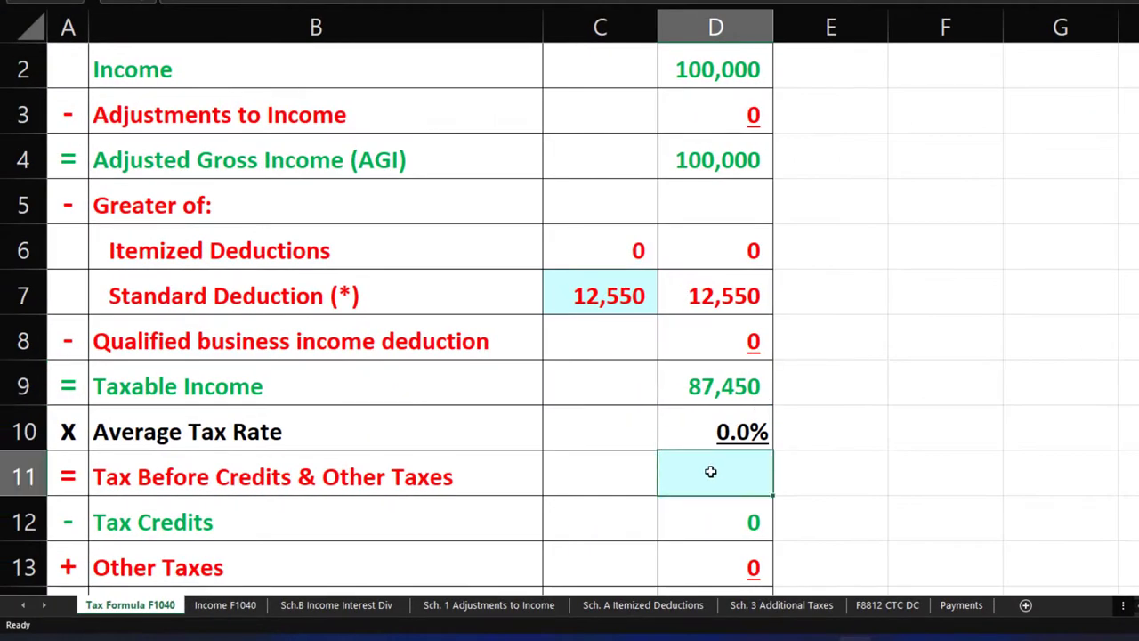
{"action": "type", "text": "1"}
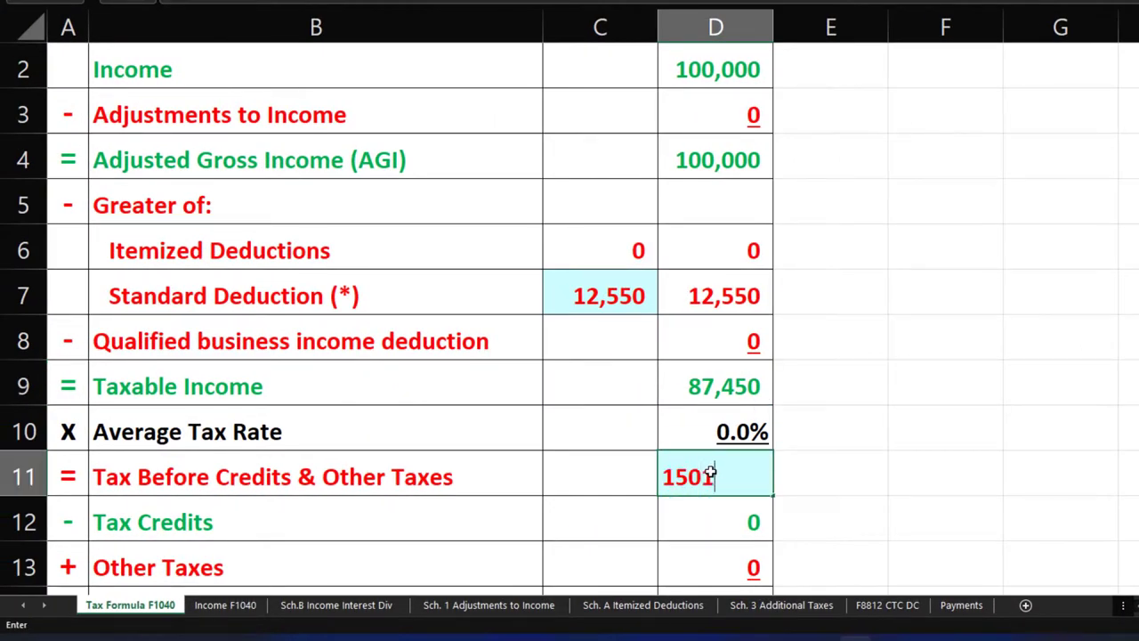
{"action": "type", "text": "5,015"}
{"action": "key", "text": "Return"}
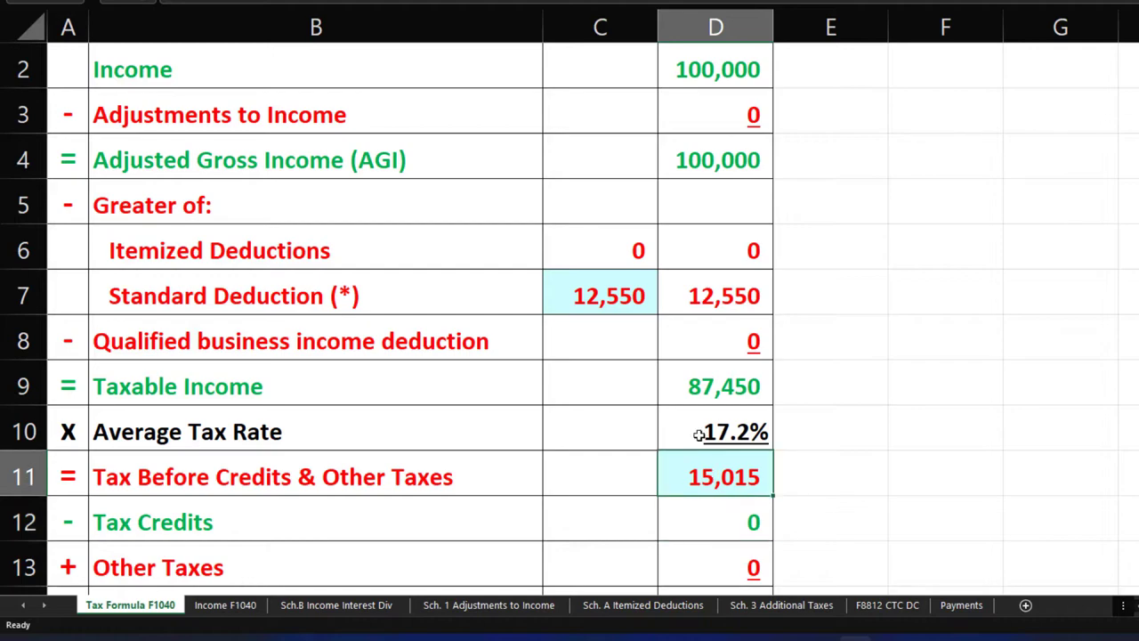
Check the worksheet's average tax rate, total tax and tax due or refund rows.
{"action": "left_click", "coordinate": [699, 433]}
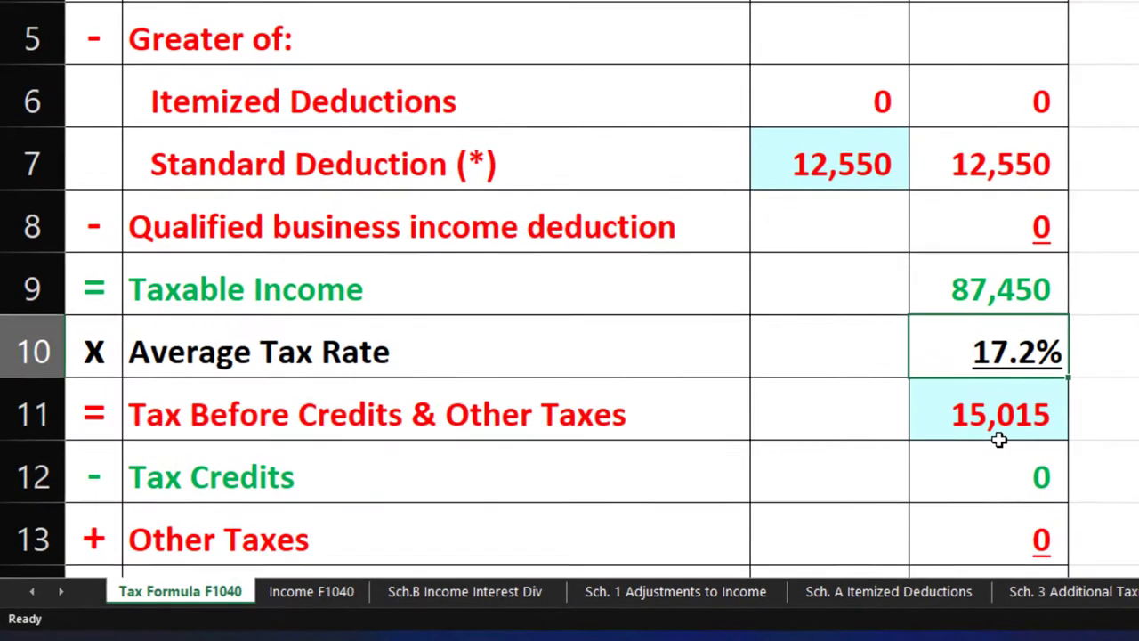
{"action": "scroll", "coordinate": [1120, 454], "scroll_direction": "down", "scroll_amount": 1}
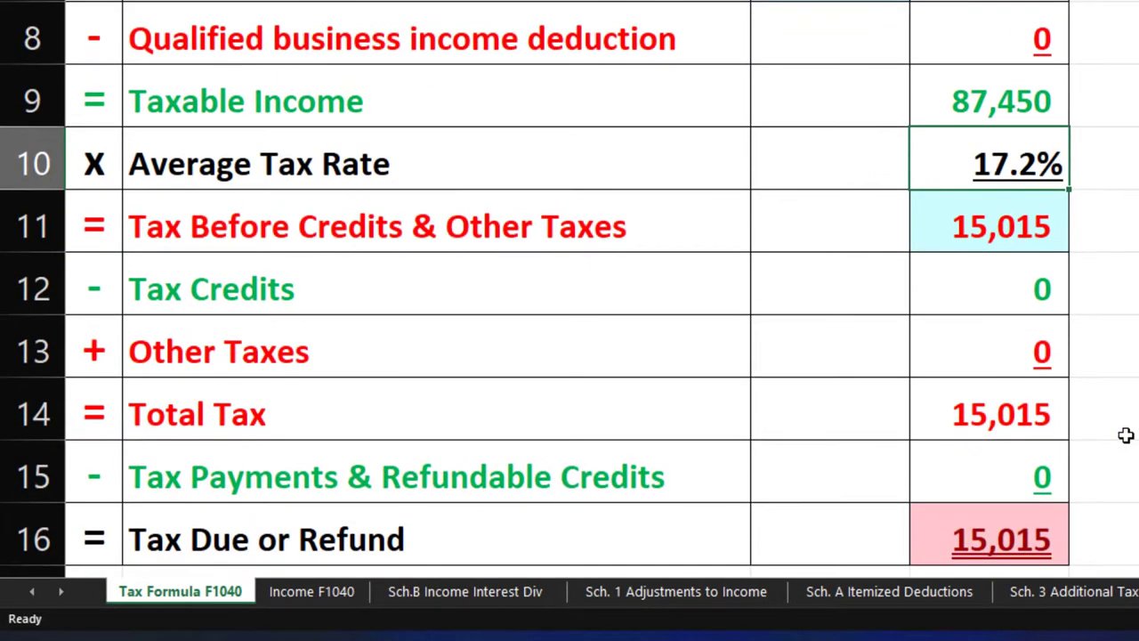
{"action": "scroll", "coordinate": [1126, 434], "scroll_direction": "up", "scroll_amount": 1}
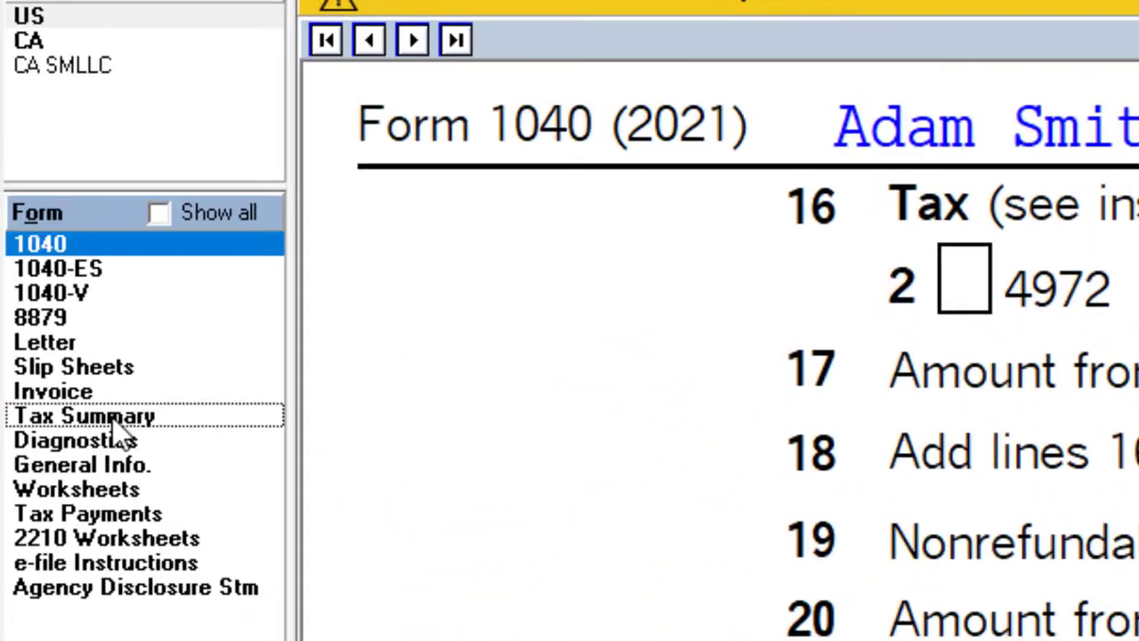
Examine the return's Tax Summary, switching to PowerPoint to view the 2021 federal income tax brackets on slide 3.
{"action": "left_click", "coordinate": [112, 420]}
{"action": "scroll", "coordinate": [594, 402], "scroll_direction": "down", "scroll_amount": 5}
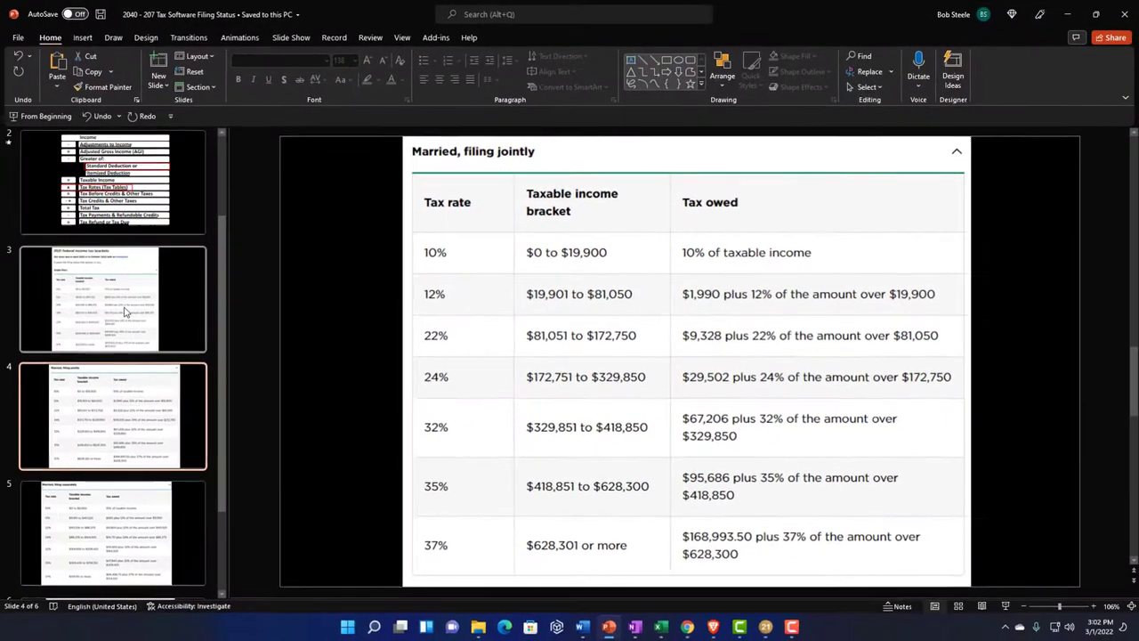
{"action": "left_click", "coordinate": [186, 285]}
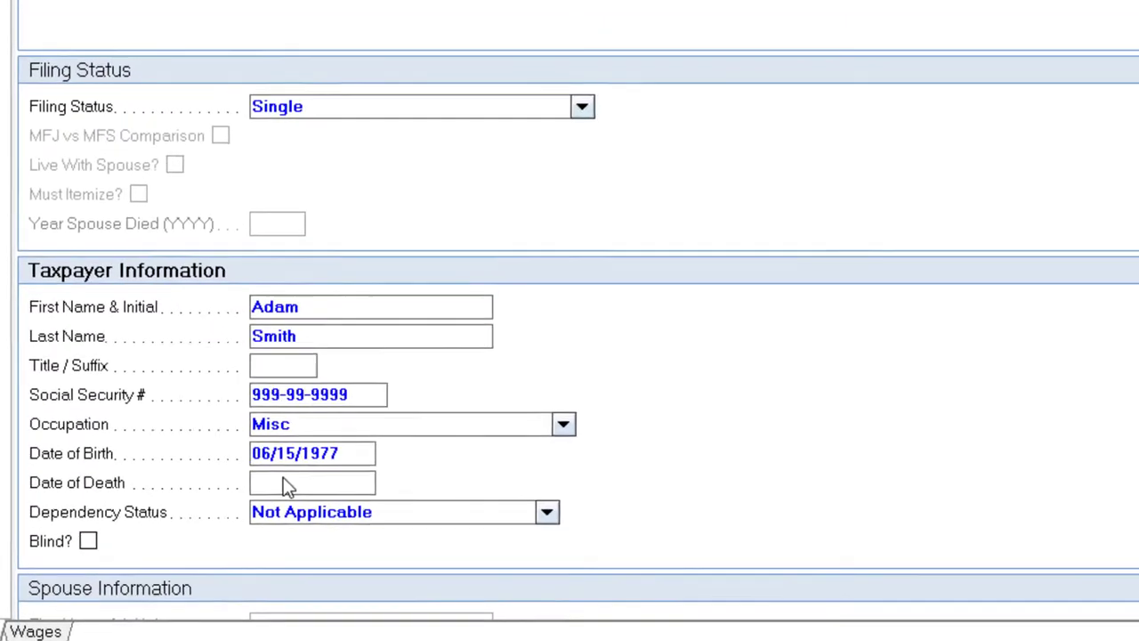
Change the client's filing status to Married filing jointly in the tax software's client information.
{"action": "scroll", "coordinate": [394, 436], "scroll_direction": "down", "scroll_amount": 3}
{"action": "scroll", "coordinate": [388, 438], "scroll_direction": "up", "scroll_amount": 5}
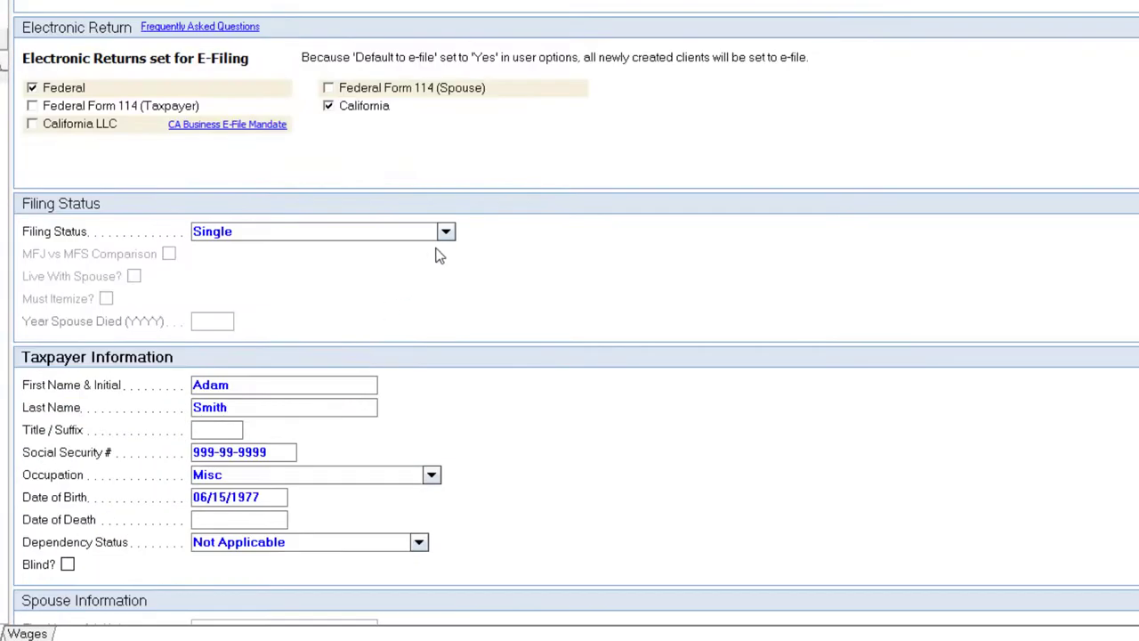
{"action": "left_click", "coordinate": [446, 230]}
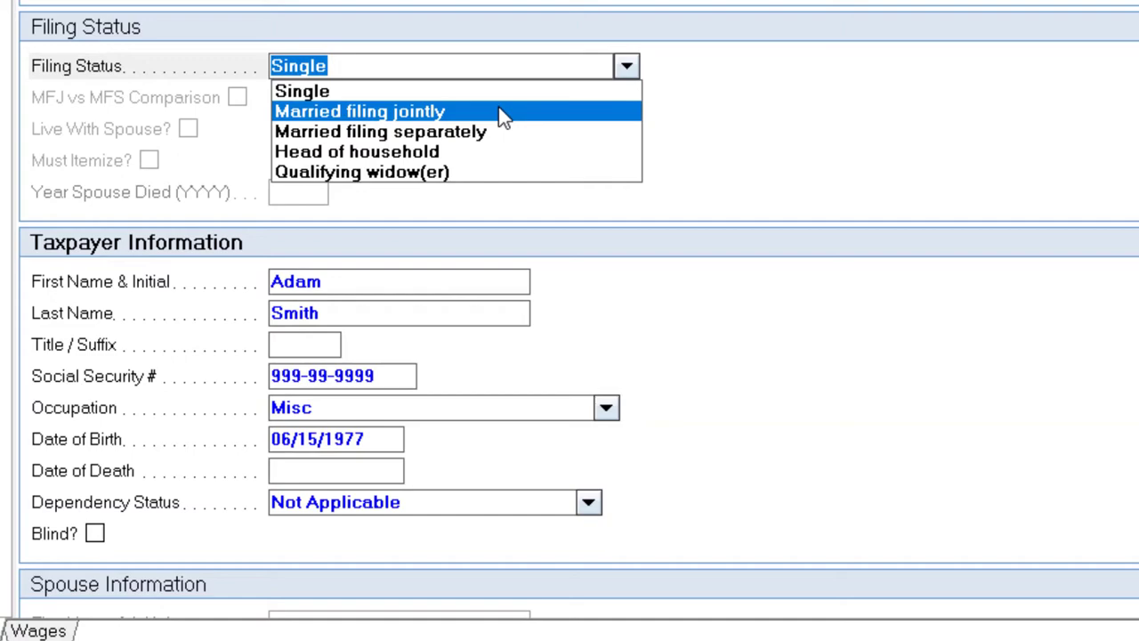
{"action": "left_click", "coordinate": [396, 187]}
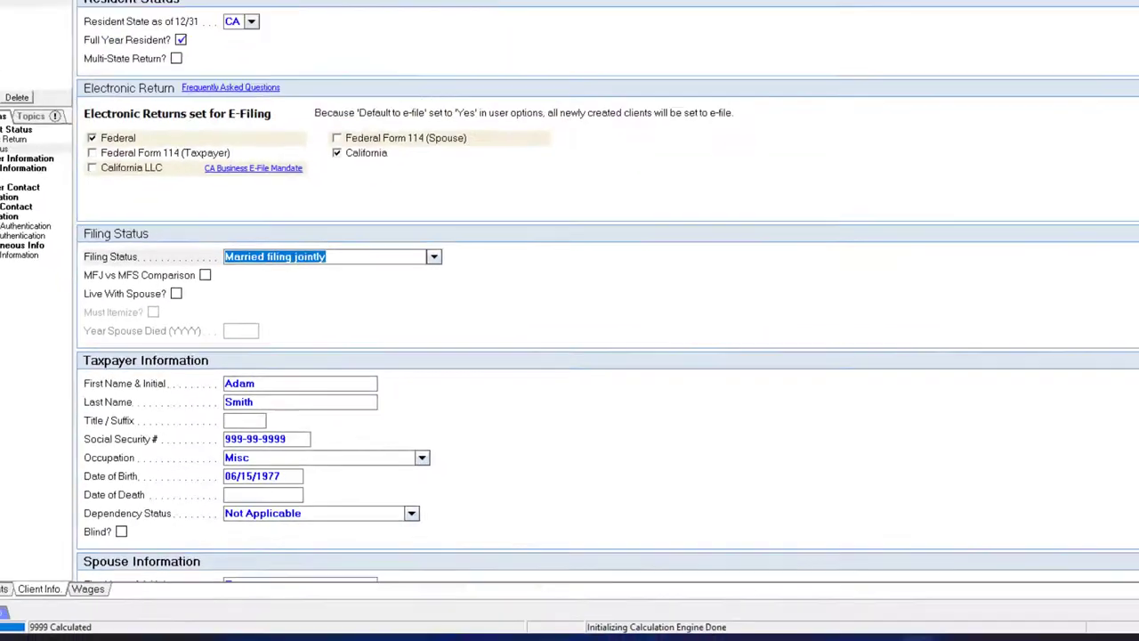
Review the recalculated Form 1040 page 1, covering the filing status, spouse details, dependents and income lines.
{"action": "left_click", "coordinate": [73, 52]}
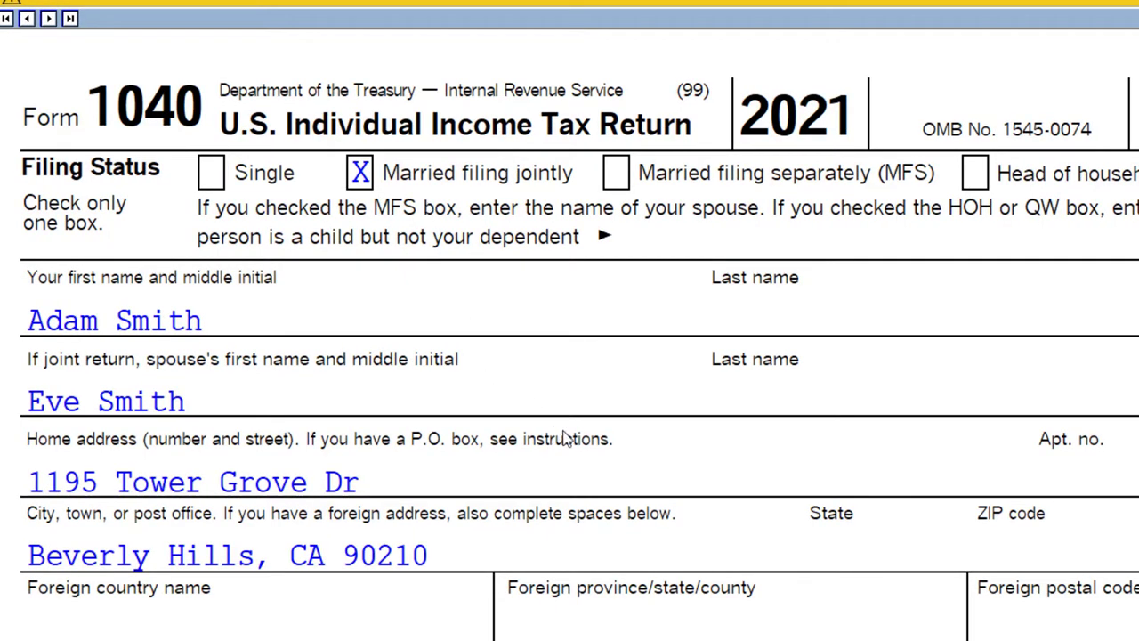
{"action": "scroll", "coordinate": [562, 436], "scroll_direction": "down", "scroll_amount": 5}
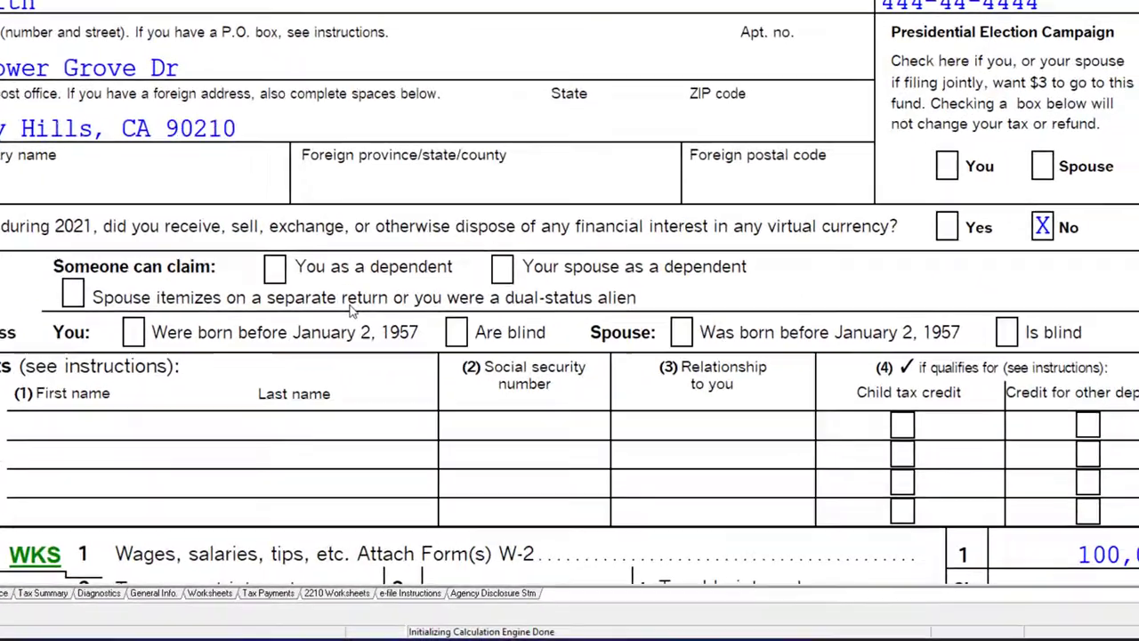
{"action": "scroll", "coordinate": [351, 307], "scroll_direction": "down", "scroll_amount": 3}
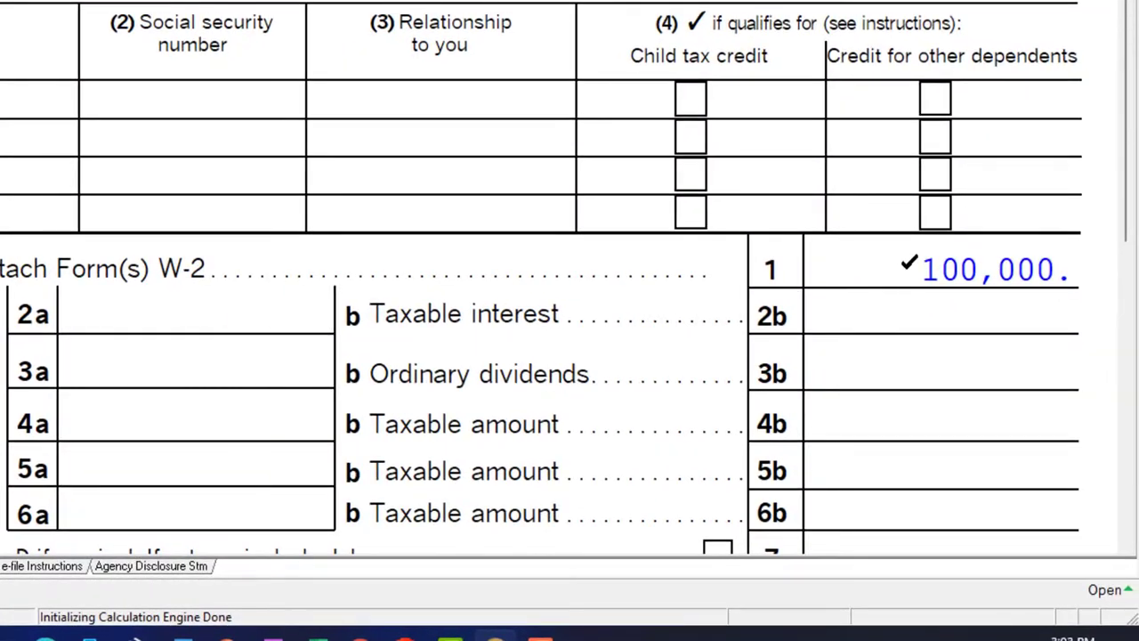
{"action": "scroll", "coordinate": [908, 263], "scroll_direction": "down", "scroll_amount": 3}
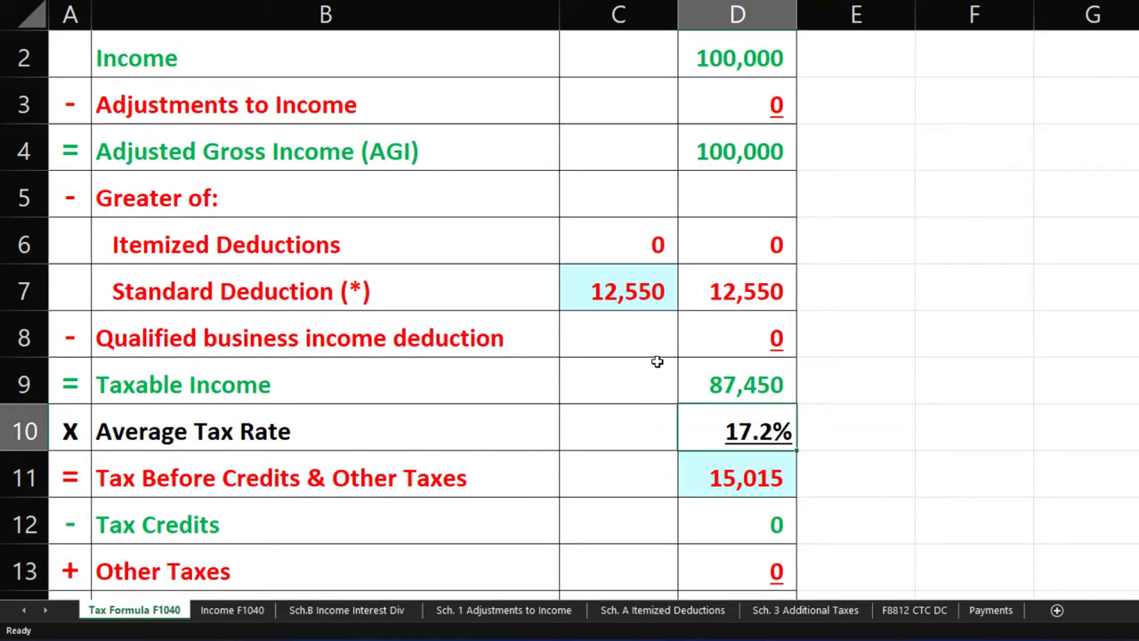
Link the worksheet's Standard Deduction in C7 to the Married filing Joint (MFJ) amount in C22.
{"action": "left_click", "coordinate": [616, 287]}
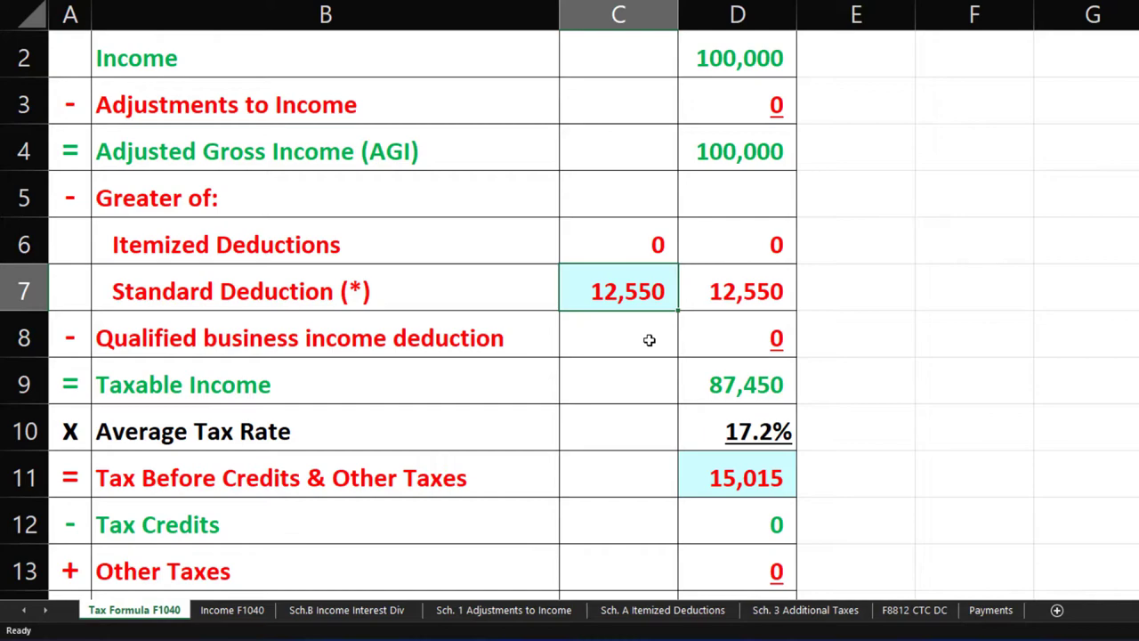
{"action": "key", "text": "Down"}
{"action": "key", "text": "Down"}
{"action": "key", "text": "Down"}
{"action": "key", "text": "Down"}
{"action": "key", "text": "Down"}
{"action": "key", "text": "Down"}
{"action": "key", "text": "Down"}
{"action": "key", "text": "Down"}
{"action": "key", "text": "Down"}
{"action": "key", "text": "Down"}
{"action": "key", "text": "Down"}
{"action": "key", "text": "Down"}
{"action": "key", "text": "Down"}
{"action": "key", "text": "Down"}
{"action": "key", "text": "Down"}
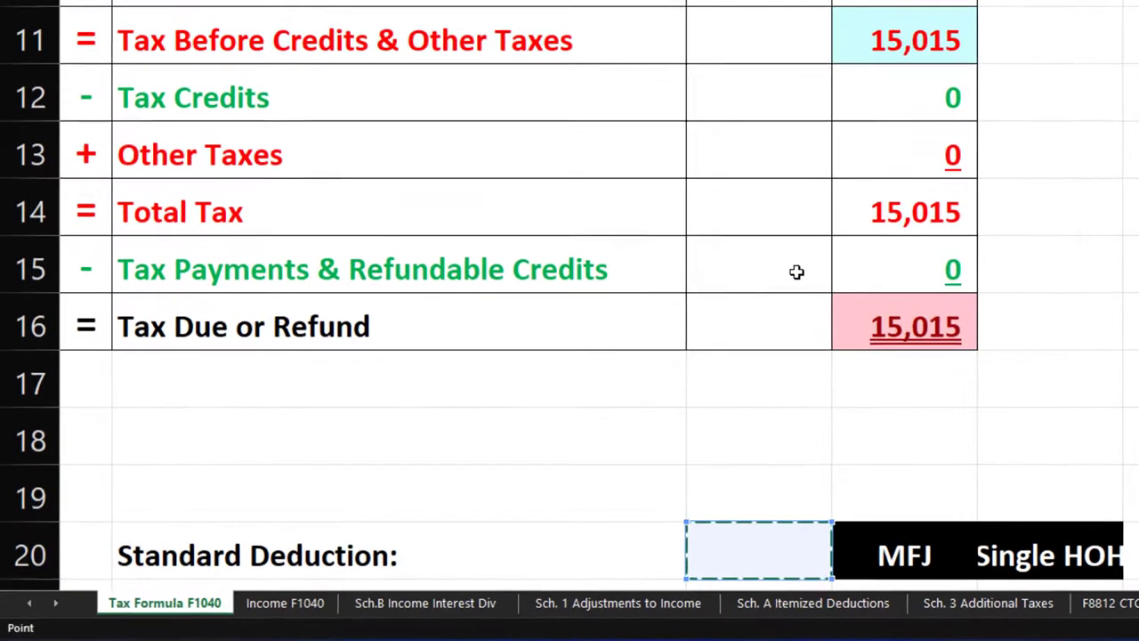
{"action": "key", "text": "Up"}
{"action": "key", "text": "Return"}
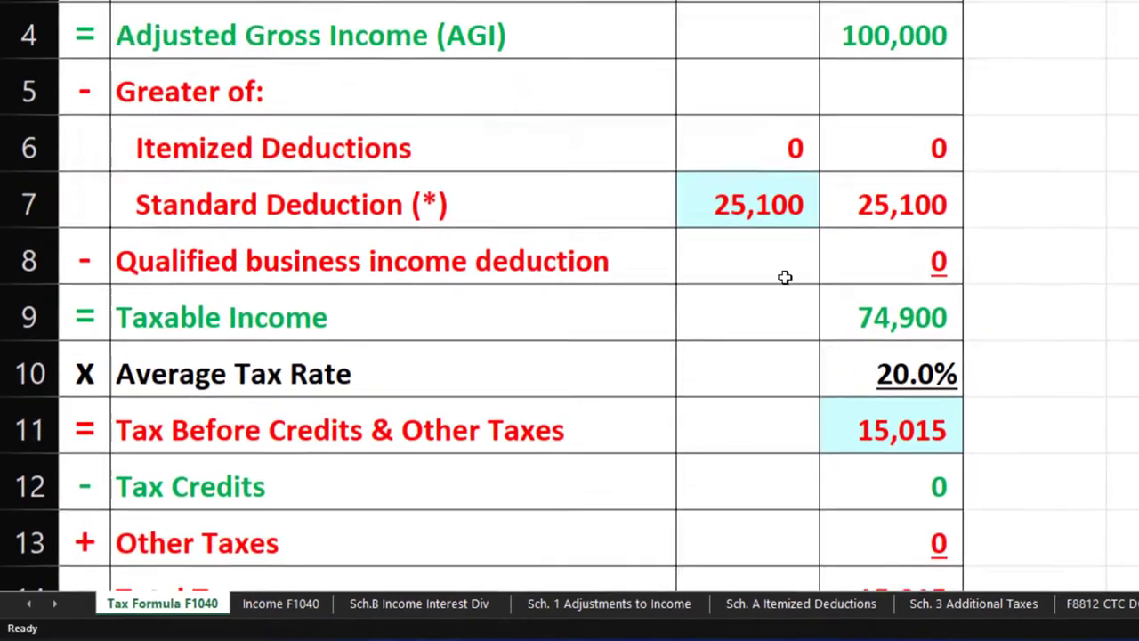
Check the itemized deductions and taxable income cells, and set Tax Before Credits & Other Taxes in D11 to 8593.
{"action": "left_click", "coordinate": [759, 146]}
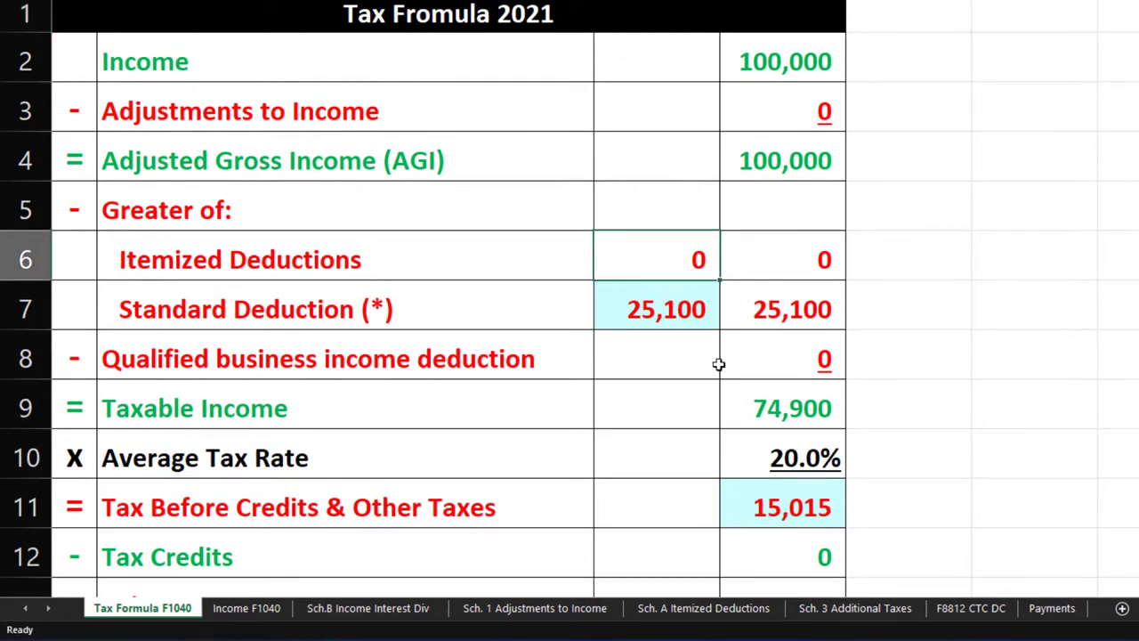
{"action": "left_click", "coordinate": [752, 411]}
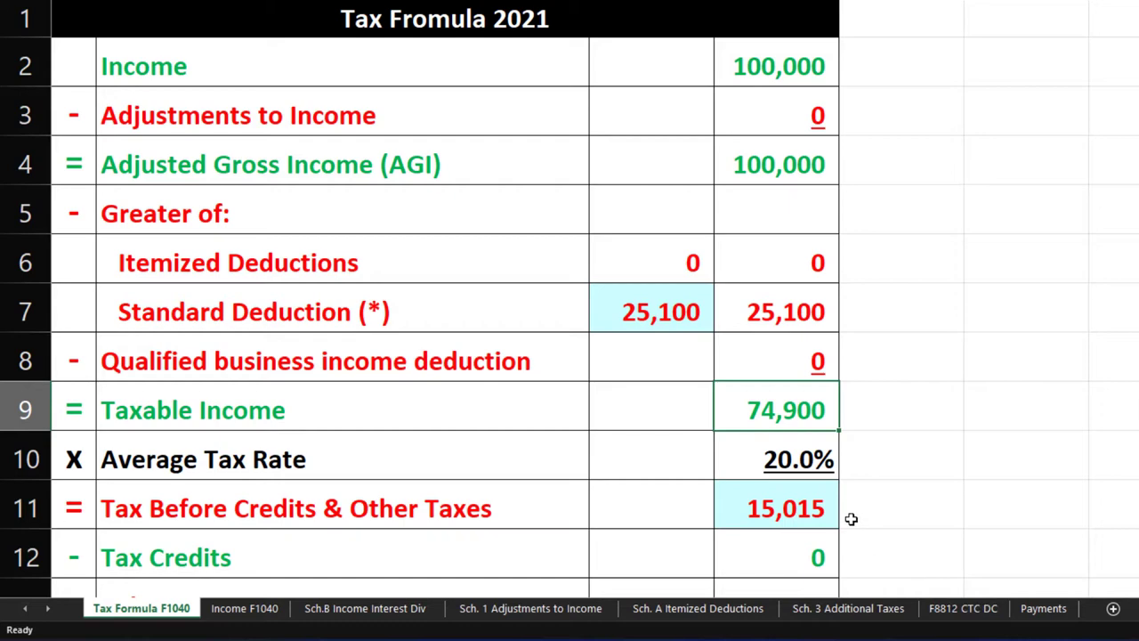
{"action": "left_click", "coordinate": [791, 503]}
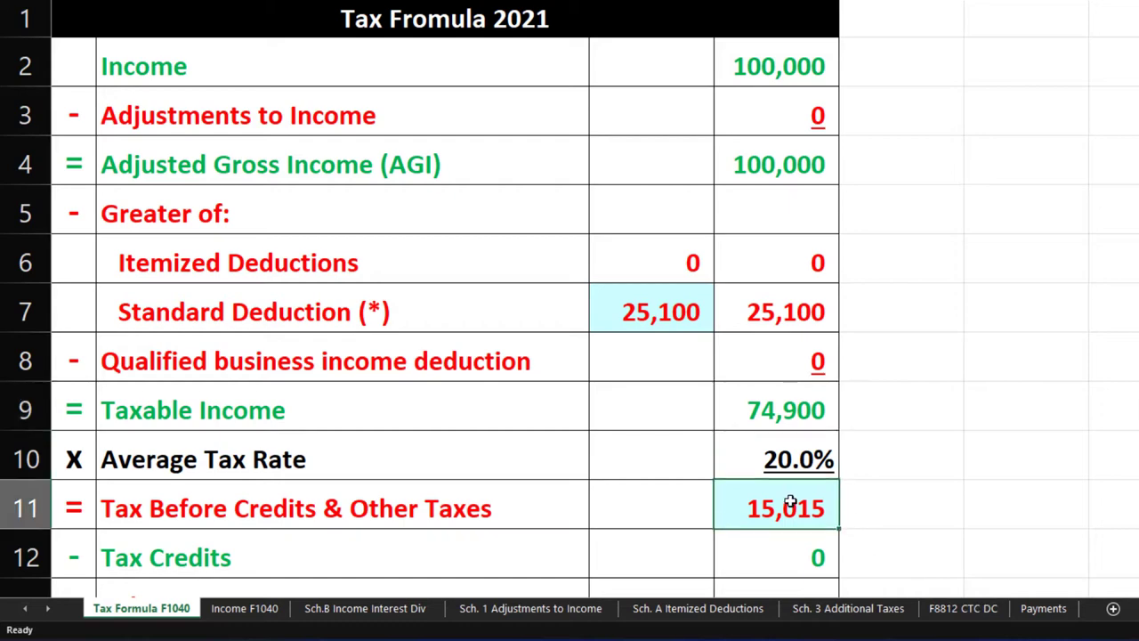
{"action": "type", "text": "8593"}
{"action": "key", "text": "Return"}
{"action": "key", "text": "Up"}
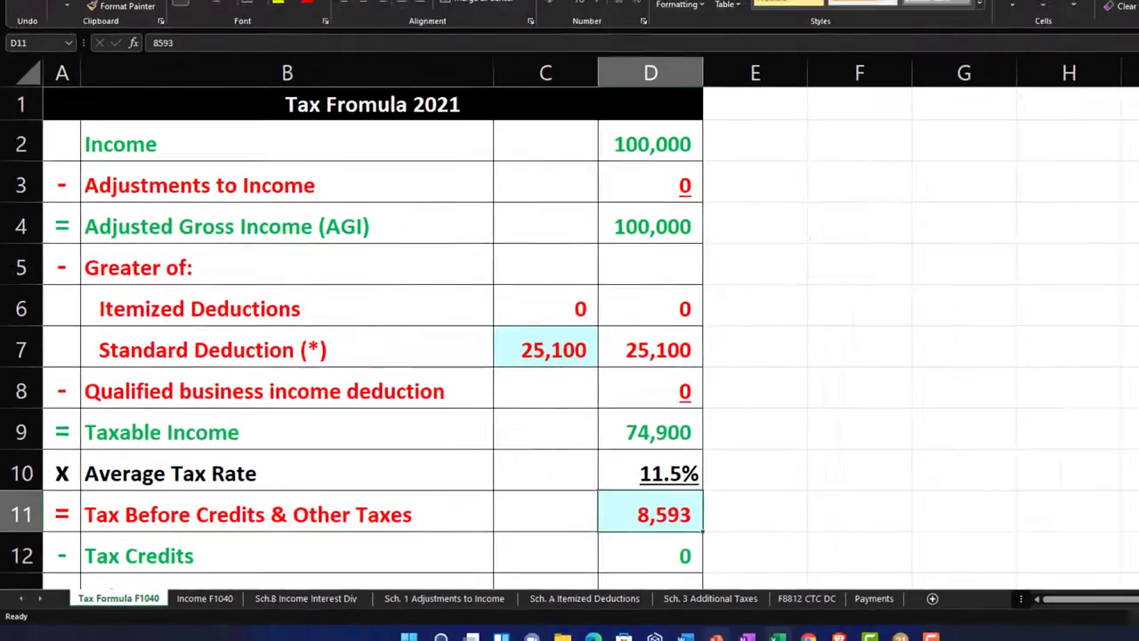
Compare the single filers and married filing jointly bracket slides in PowerPoint, and check the filing status section of Form 1040 in Lacerte.
{"action": "left_click", "coordinate": [609, 627]}
{"action": "left_click", "coordinate": [173, 307]}
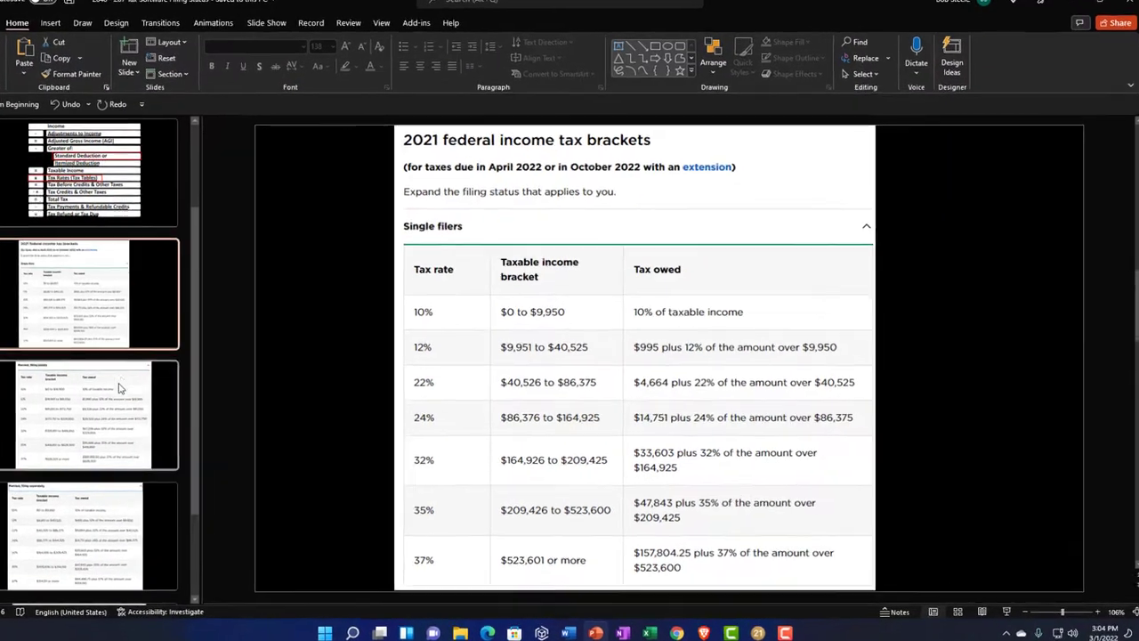
{"action": "left_click", "coordinate": [120, 395]}
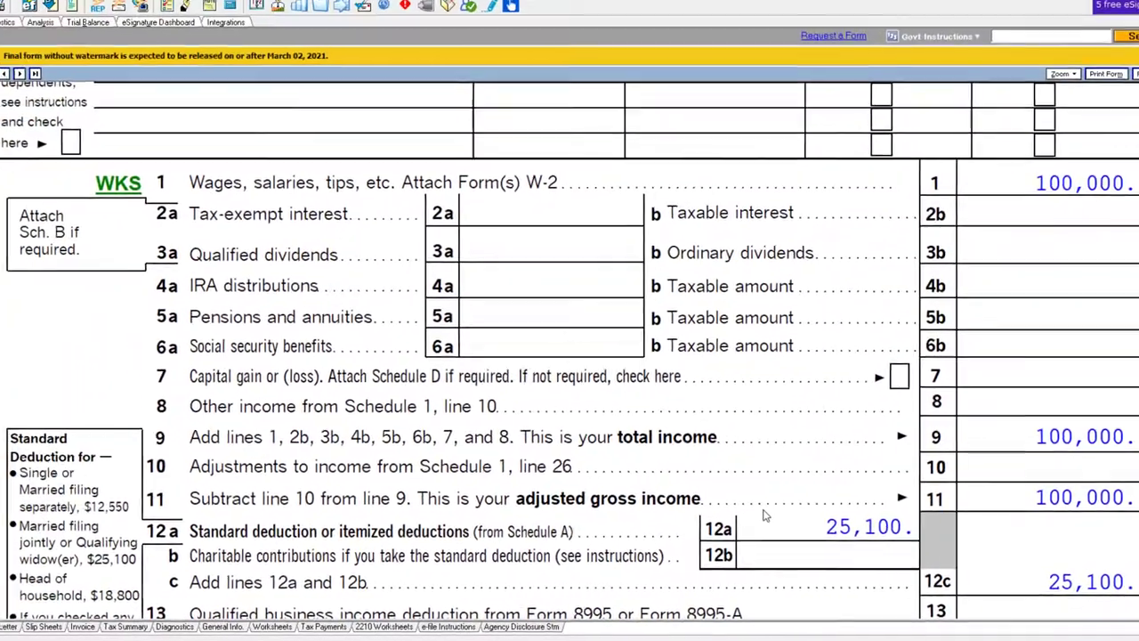
{"action": "scroll", "coordinate": [774, 511], "scroll_direction": "up", "scroll_amount": 5}
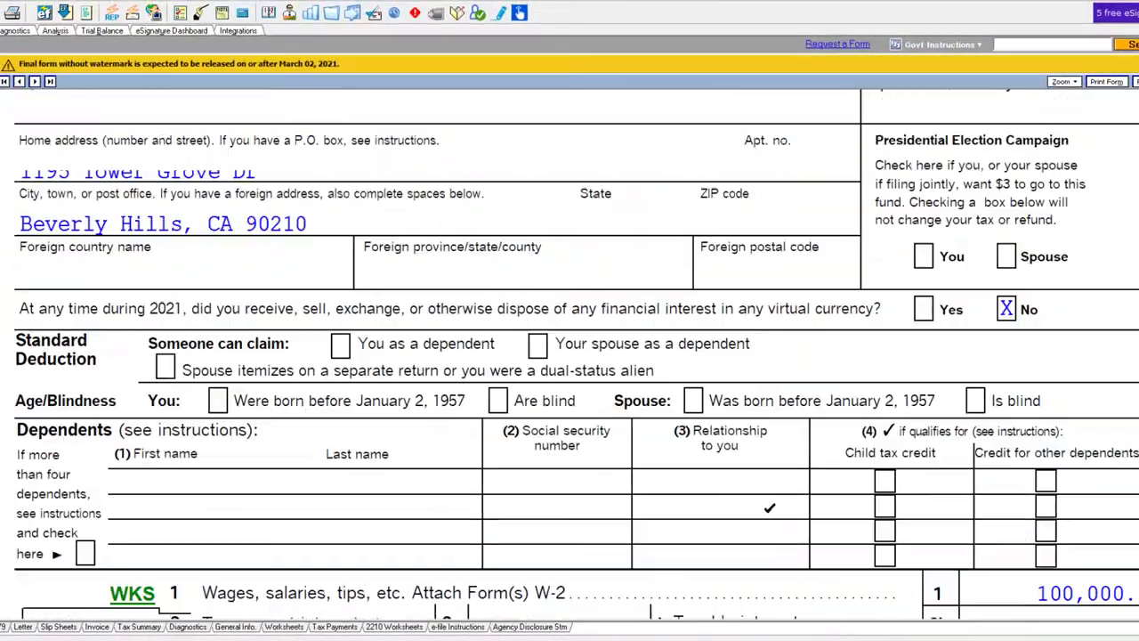
{"action": "scroll", "coordinate": [570, 356], "scroll_direction": "up", "scroll_amount": 5}
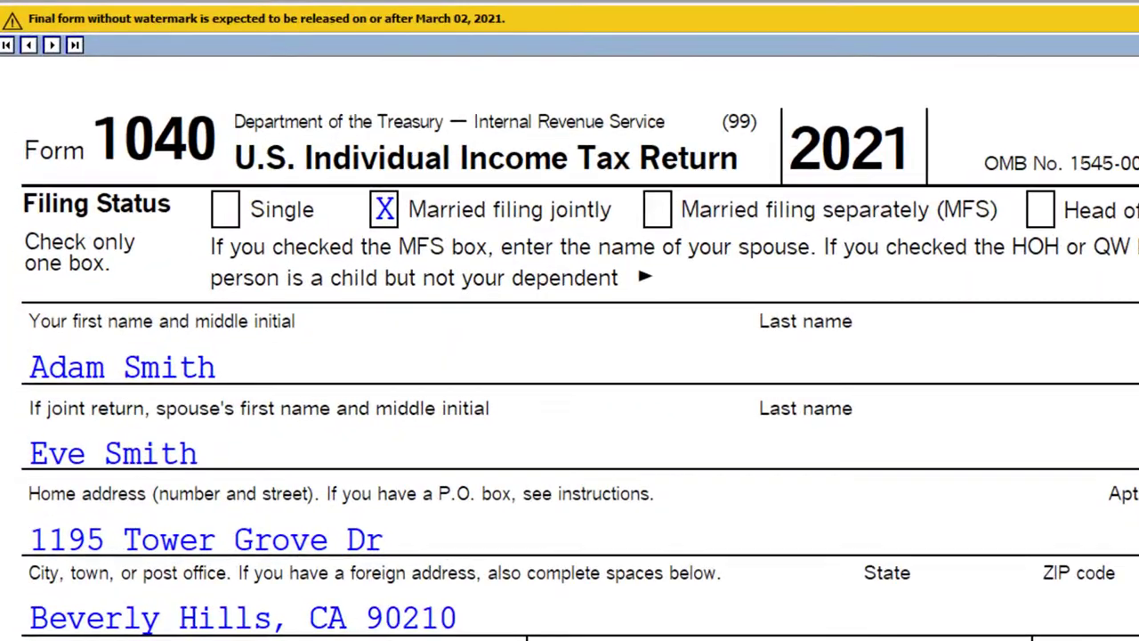
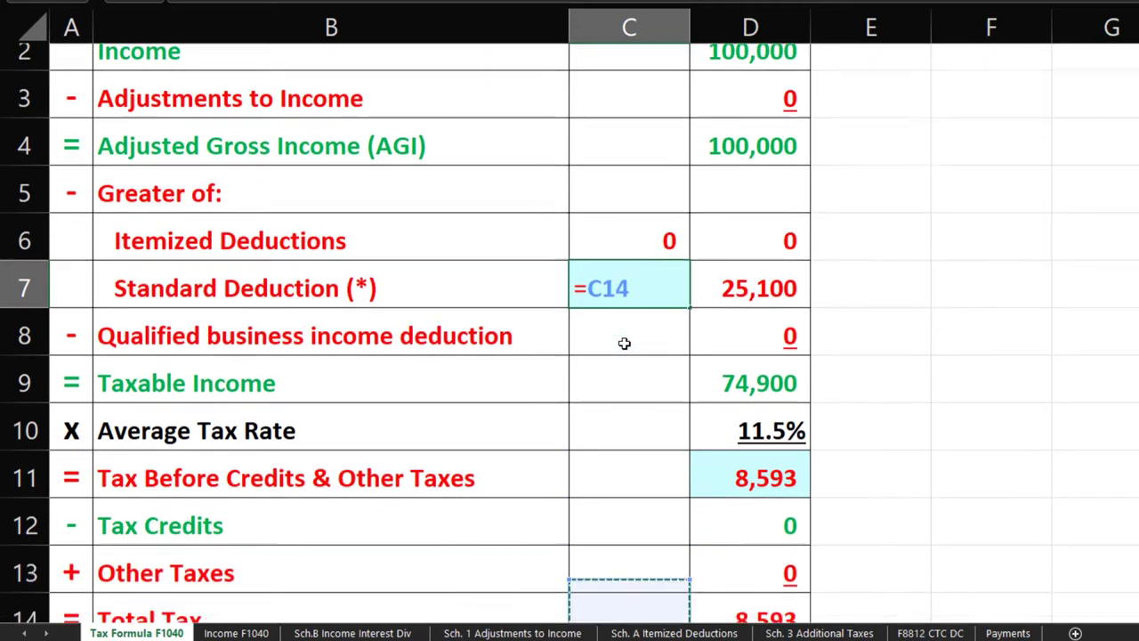
Link the worksheet's Standard Deduction in C7 to the Single or Married Filing Separate (MFS) amount in C21.
{"action": "key", "text": "Down"}
{"action": "key", "text": "Up"}
{"action": "scroll", "coordinate": [734, 291], "scroll_direction": "up", "scroll_amount": 2}
{"action": "scroll", "coordinate": [737, 290], "scroll_direction": "up", "scroll_amount": 3}
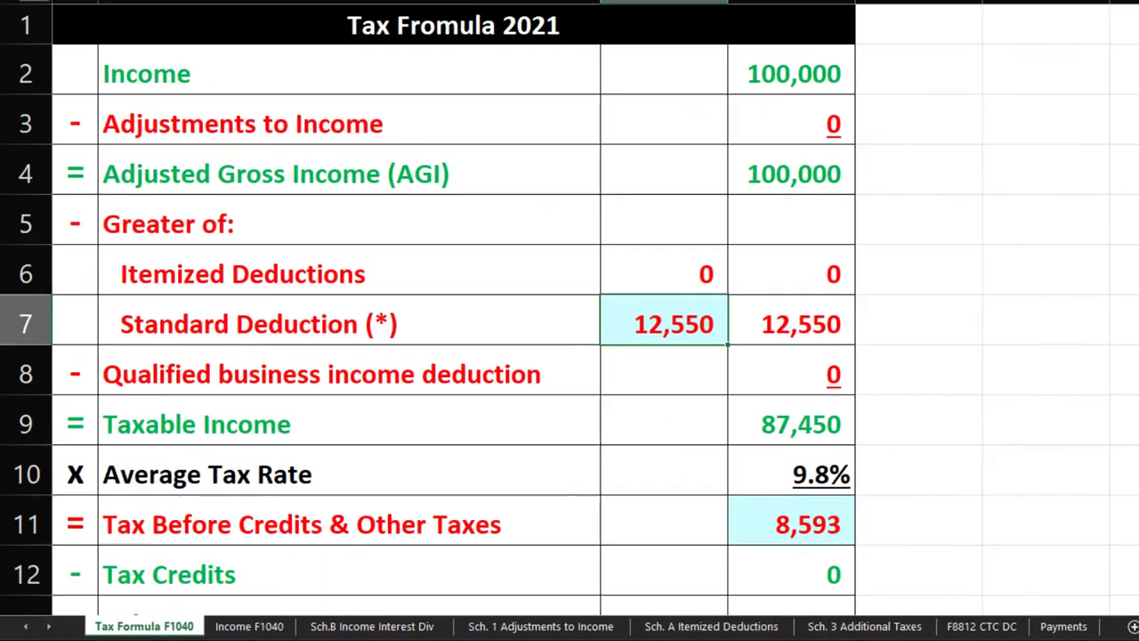
Compare the worksheet's taxable income in D9 with Form 1040 in Lacerte and check the tax lines on page 2.
{"action": "left_click", "coordinate": [820, 423]}
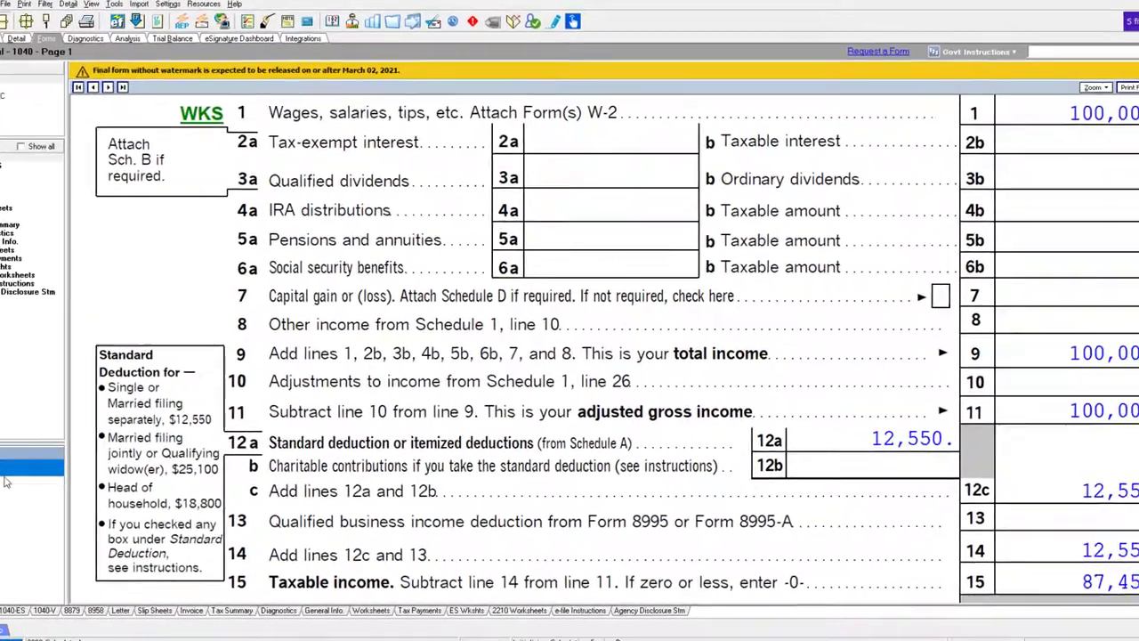
{"action": "left_click", "coordinate": [37, 483]}
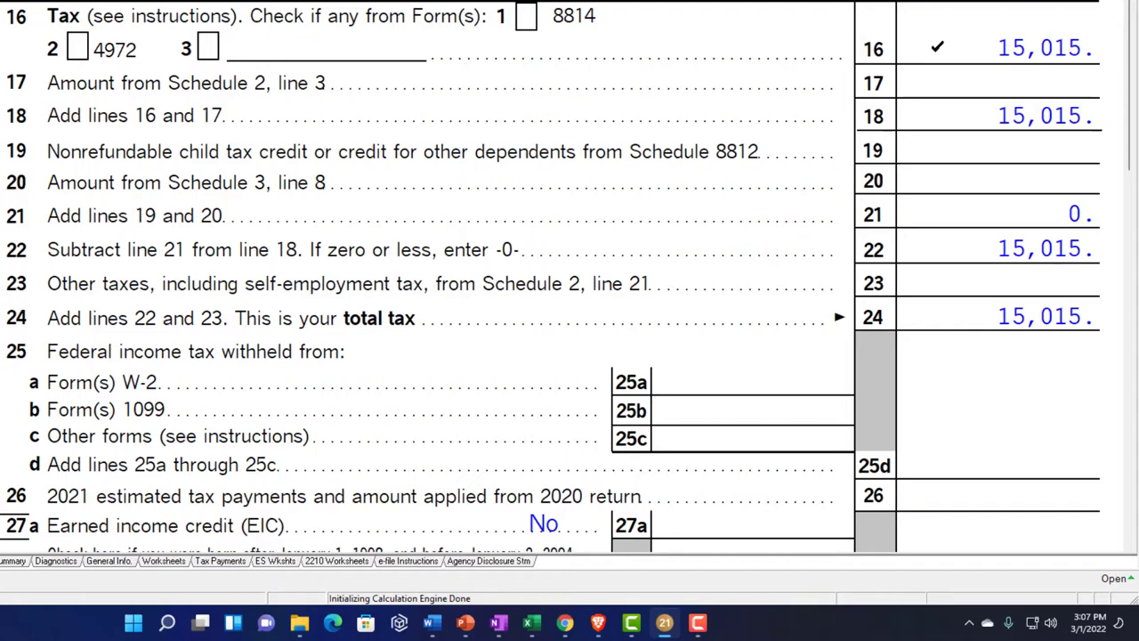
{"action": "left_click", "coordinate": [532, 623]}
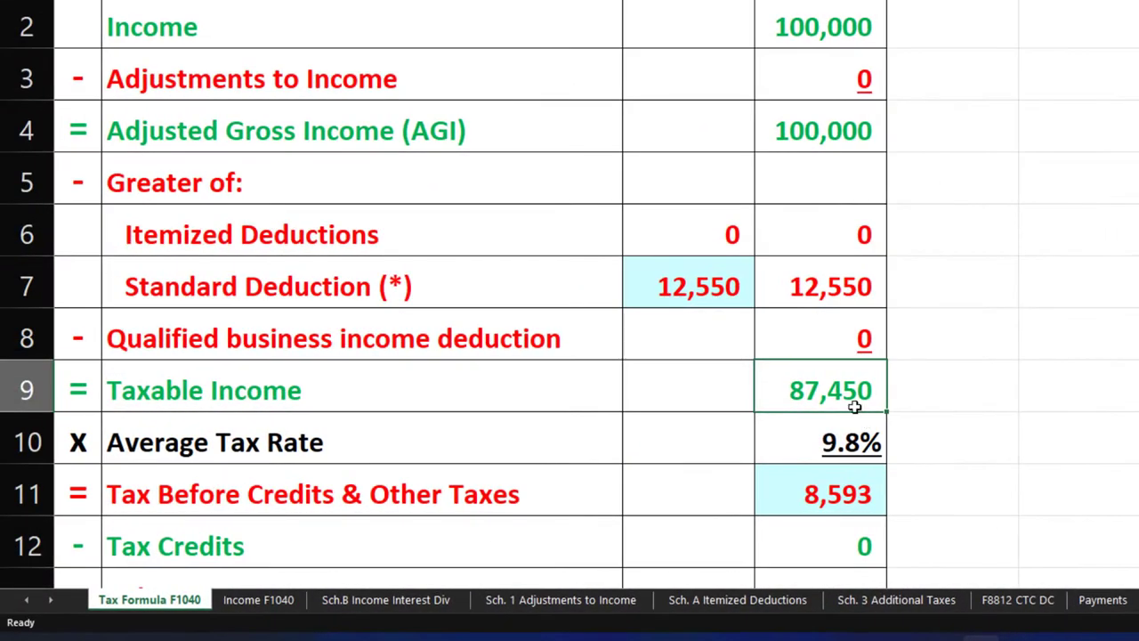
Set Tax Before Credits & Other Taxes in D11 of the Excel worksheet to 15015.
{"action": "left_click", "coordinate": [848, 497]}
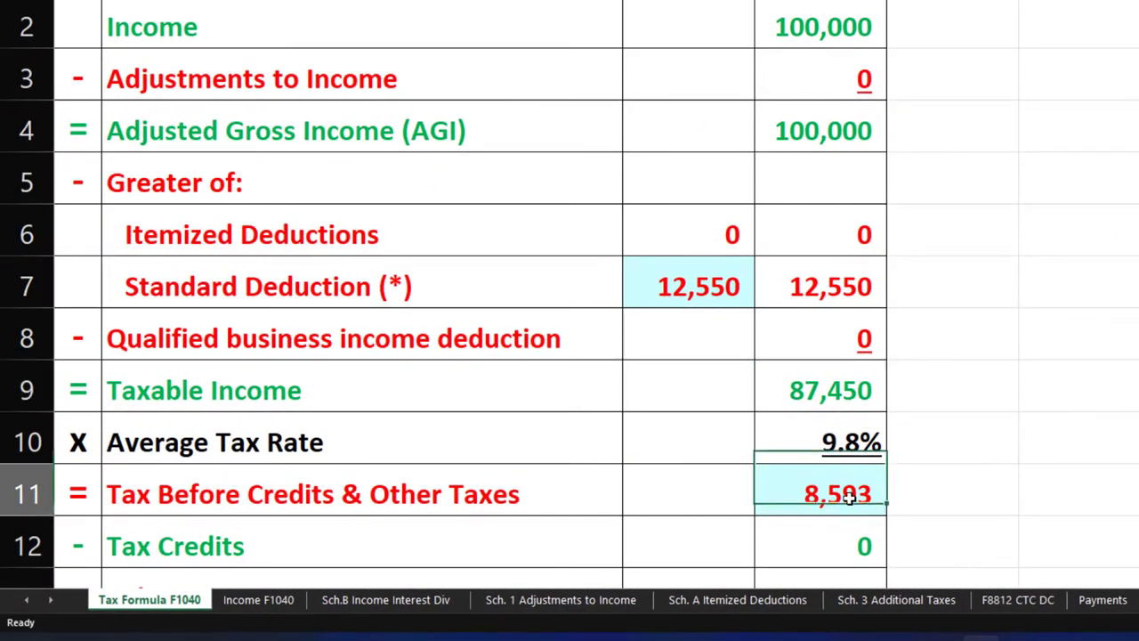
{"action": "type", "text": "100"}
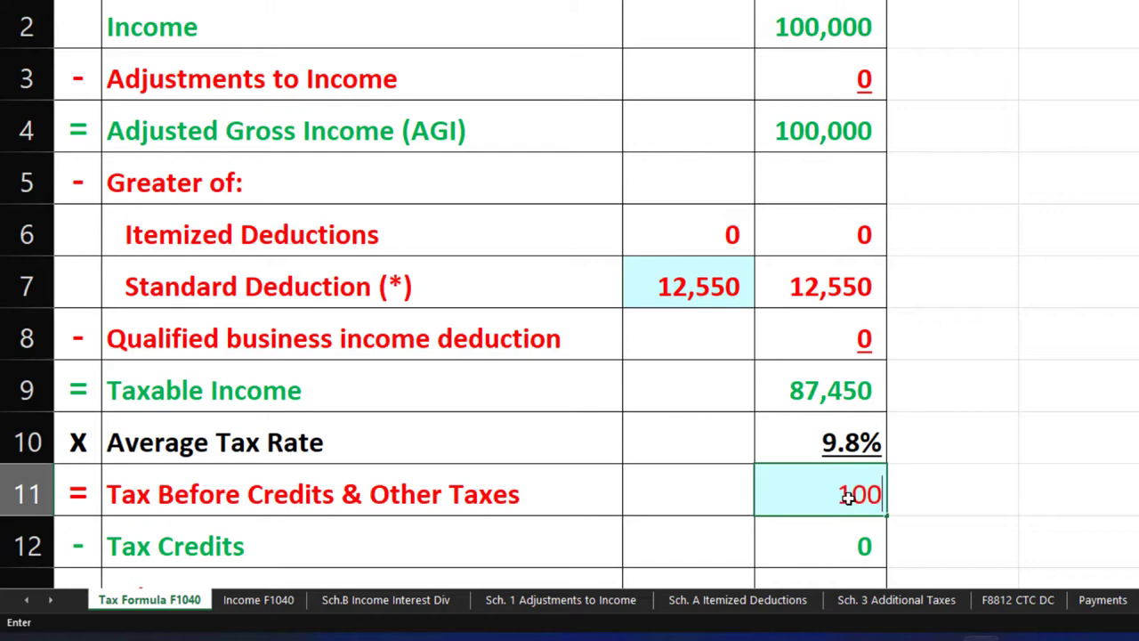
{"action": "key", "text": "BackSpace"}
{"action": "type", "text": "15"}
{"action": "key", "text": "Return"}
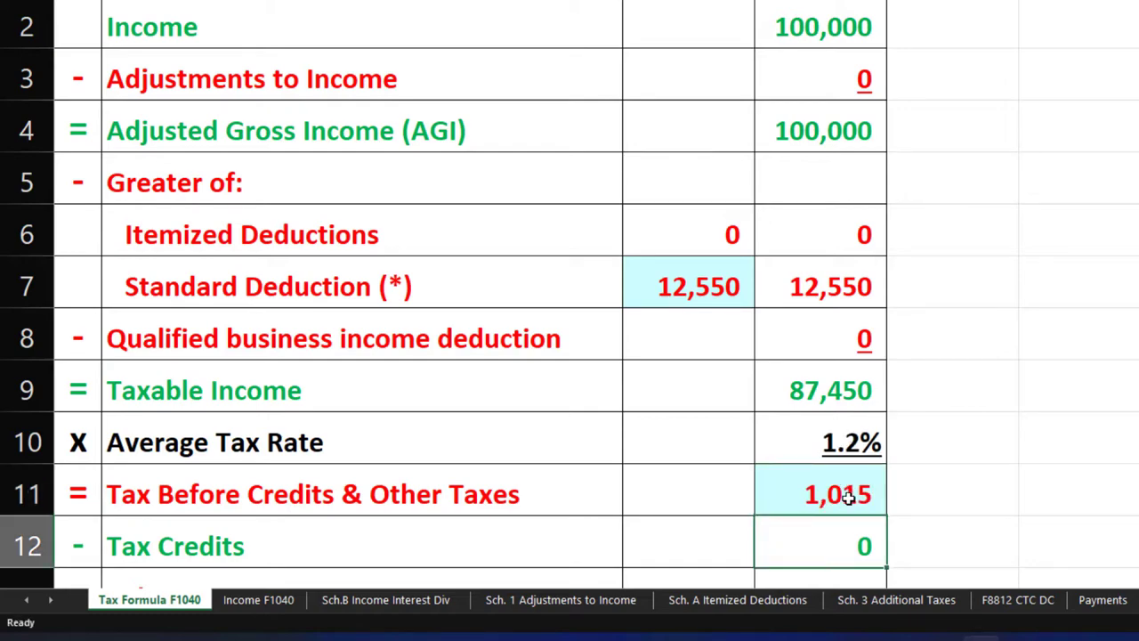
{"action": "type", "text": "15015"}
{"action": "key", "text": "Return"}
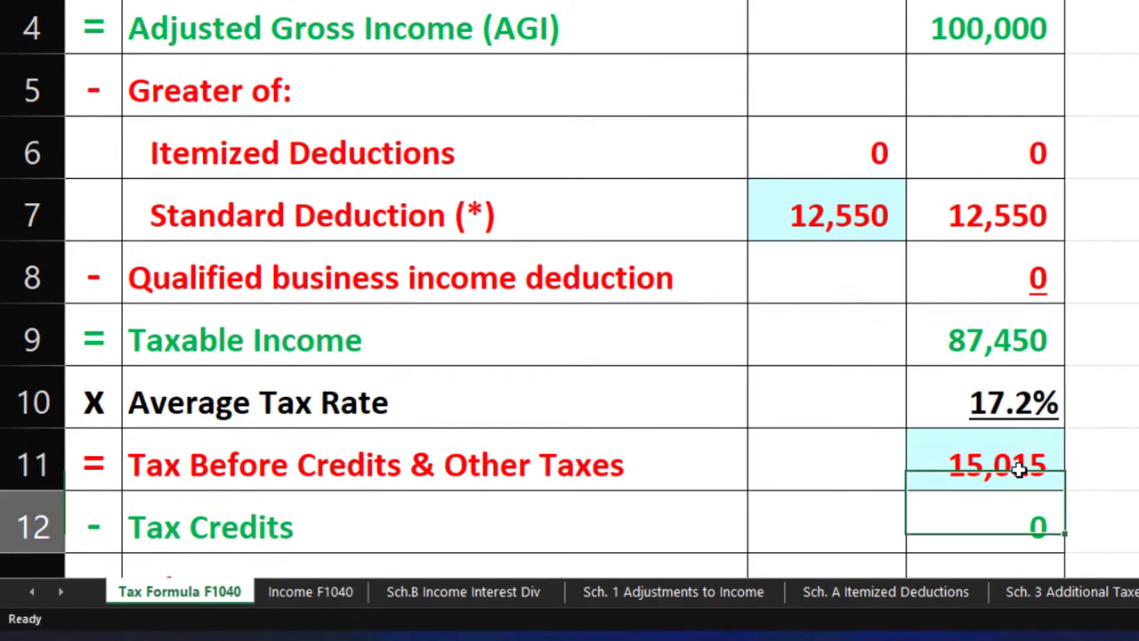
{"action": "scroll", "coordinate": [1019, 470], "scroll_direction": "down", "scroll_amount": 1}
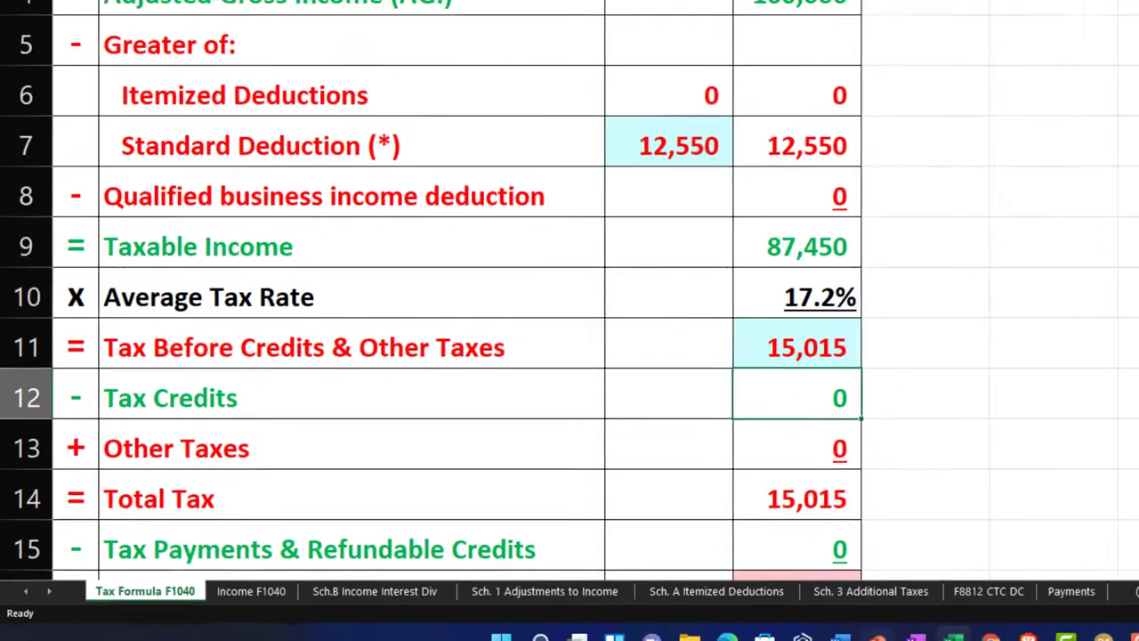
Look up the Married, filing separately tax brackets on the PowerPoint slide.
{"action": "key", "text": "alt+Tab"}
{"action": "left_click", "coordinate": [158, 523]}
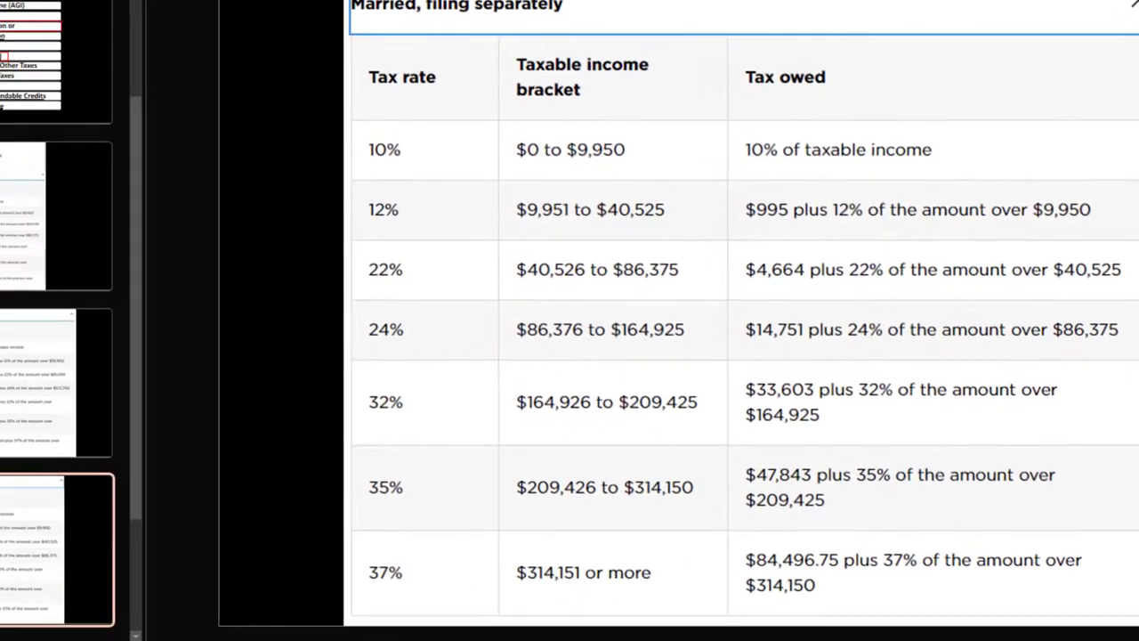
{"action": "key", "text": "alt+Tab"}
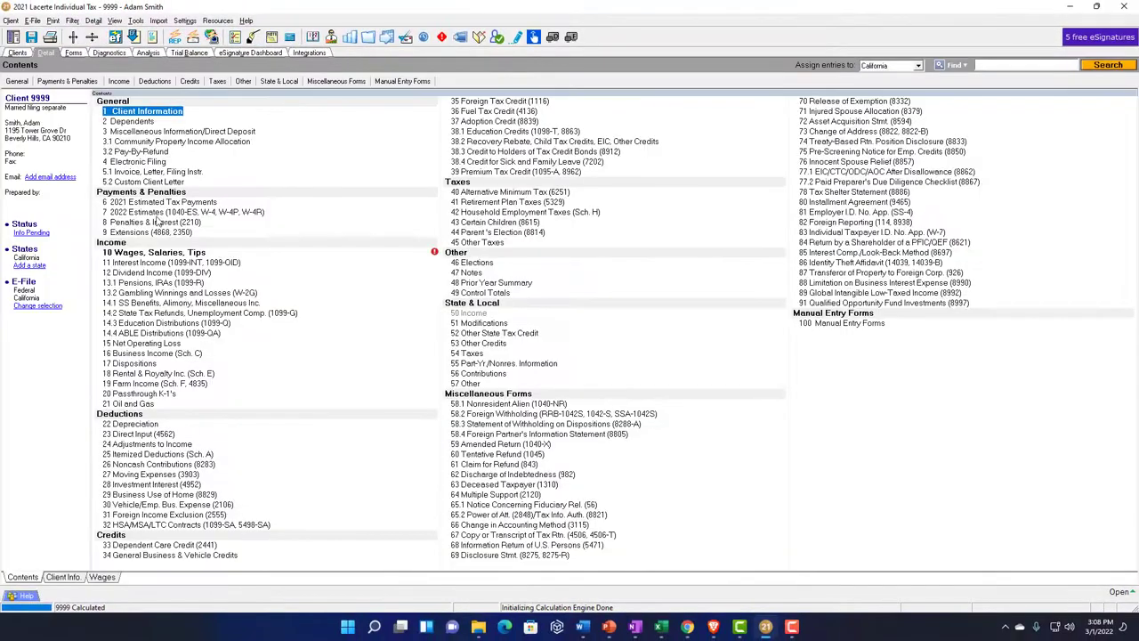
Change the client's filing status to Head of household in Lacerte, and check the dependents and income lines on Form 1040 page 1.
{"action": "left_click", "coordinate": [62, 576]}
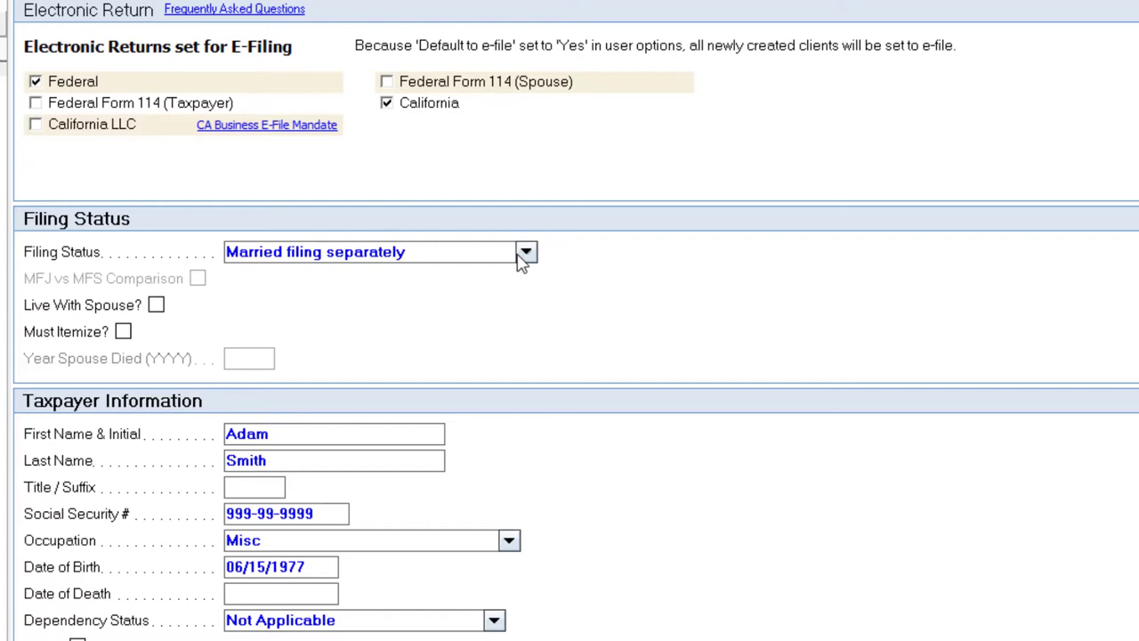
{"action": "left_click", "coordinate": [525, 255]}
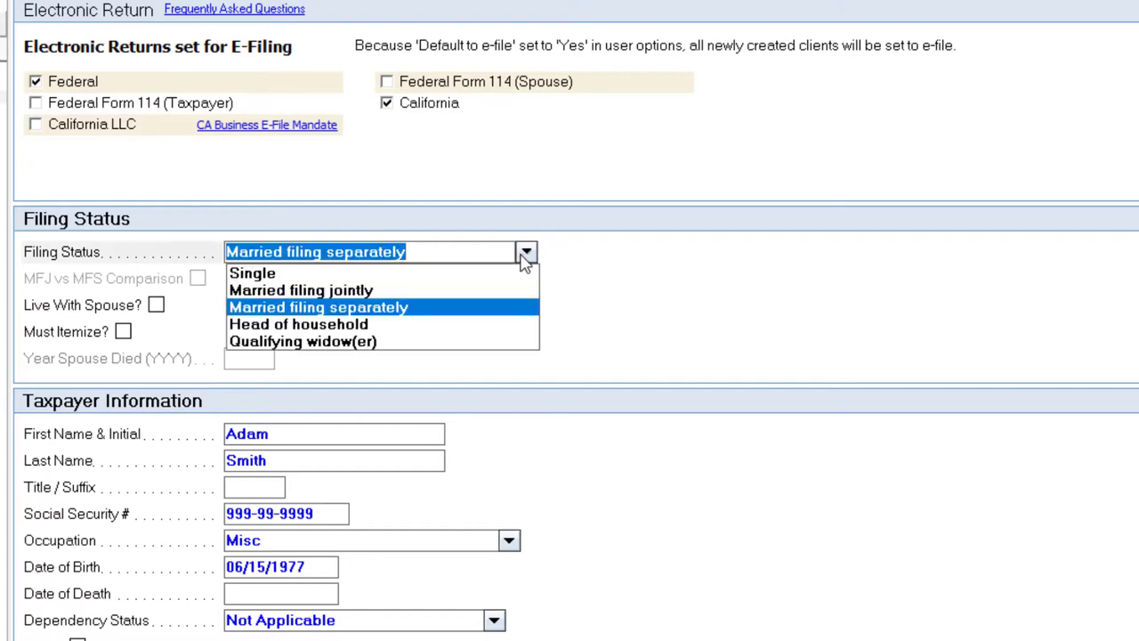
{"action": "left_click", "coordinate": [407, 327]}
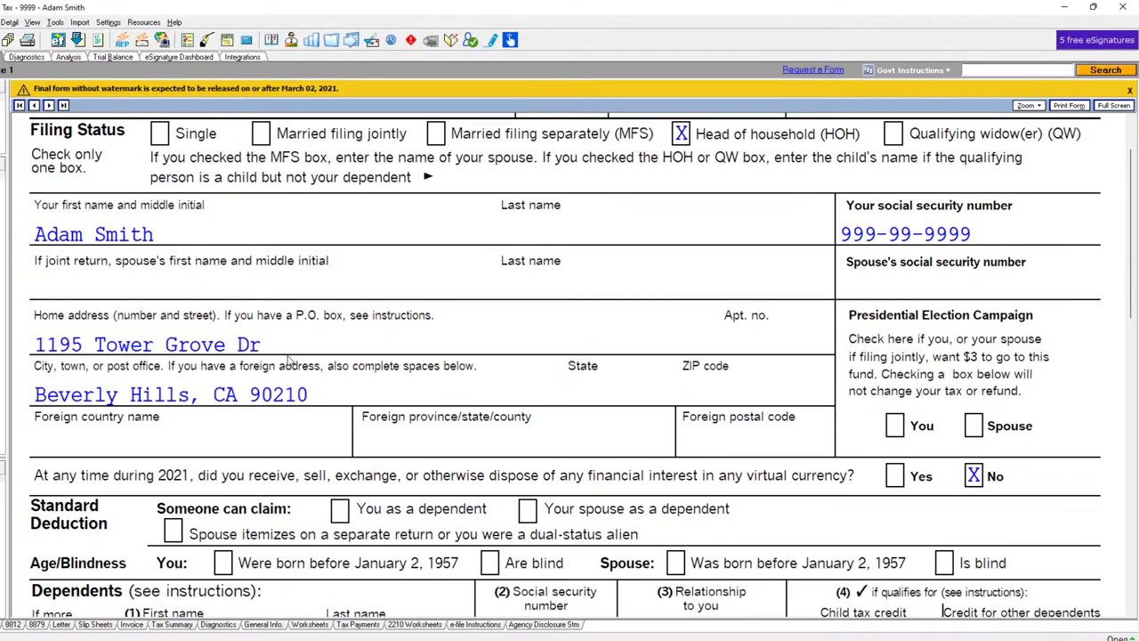
{"action": "scroll", "coordinate": [331, 358], "scroll_direction": "down", "scroll_amount": 6}
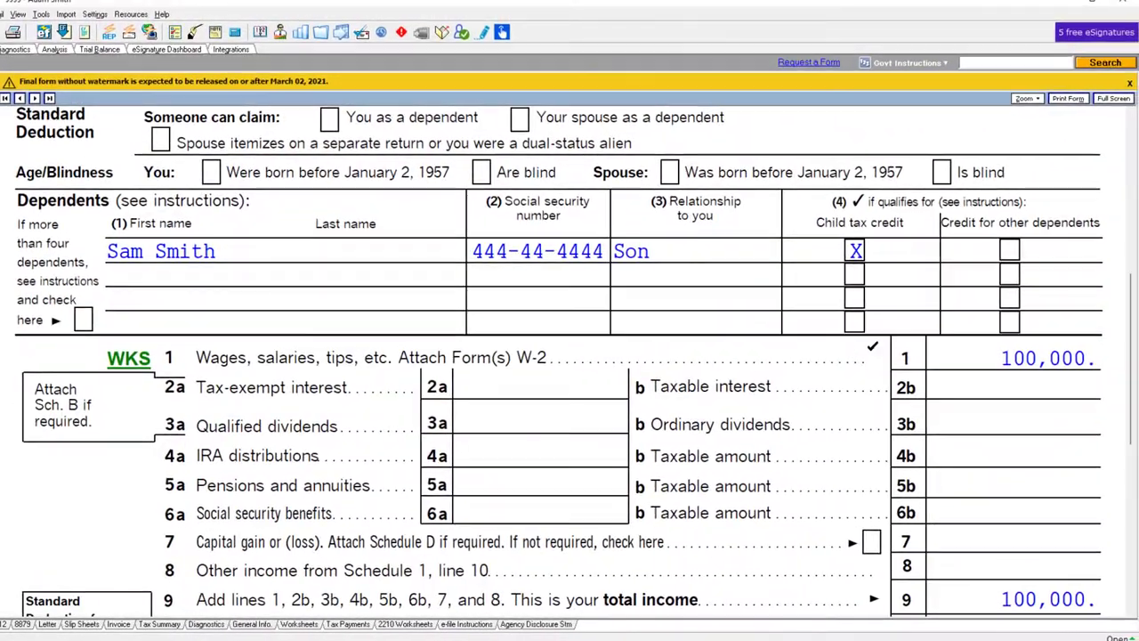
{"action": "scroll", "coordinate": [569, 356], "scroll_direction": "down", "scroll_amount": 3}
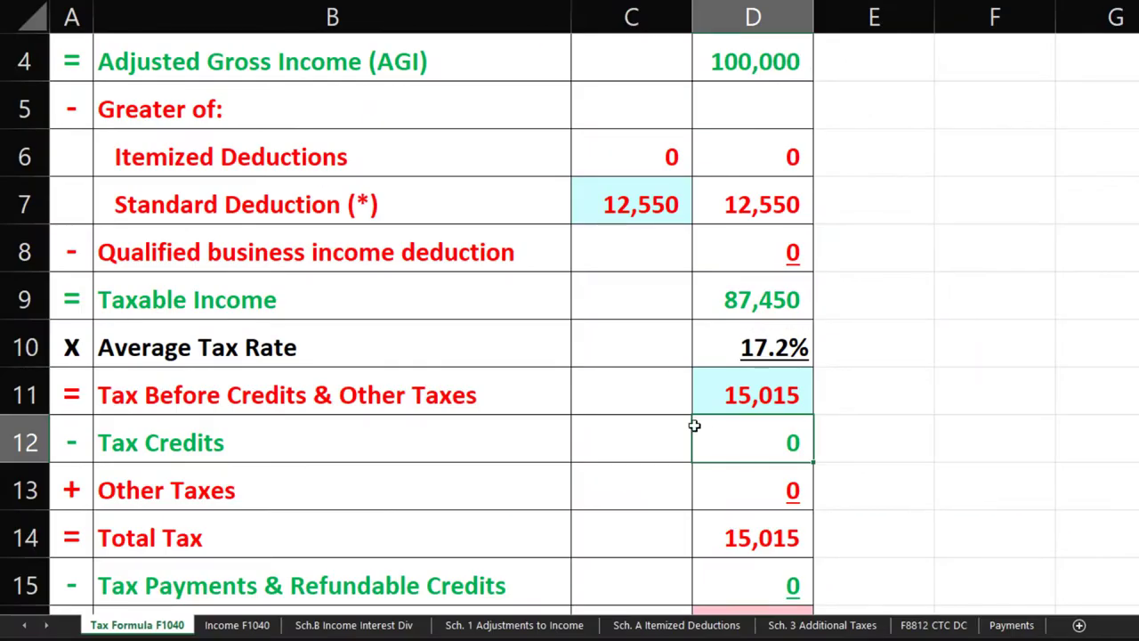
Link the Excel worksheet's Standard Deduction in C7 to the Head of Household (HOH) amount in C23.
{"action": "left_click", "coordinate": [613, 208]}
{"action": "type", "text": "="}
{"action": "key", "text": "Down"}
{"action": "key", "text": "Down"}
{"action": "key", "text": "Down"}
{"action": "key", "text": "Down"}
{"action": "key", "text": "Down"}
{"action": "key", "text": "Down"}
{"action": "key", "text": "Down"}
{"action": "key", "text": "Down"}
{"action": "key", "text": "Down"}
{"action": "key", "text": "Down"}
{"action": "key", "text": "Down"}
{"action": "key", "text": "Down"}
{"action": "key", "text": "Down"}
{"action": "key", "text": "Down"}
{"action": "key", "text": "Down"}
{"action": "key", "text": "Down"}
{"action": "key", "text": "Down"}
{"action": "key", "text": "Down"}
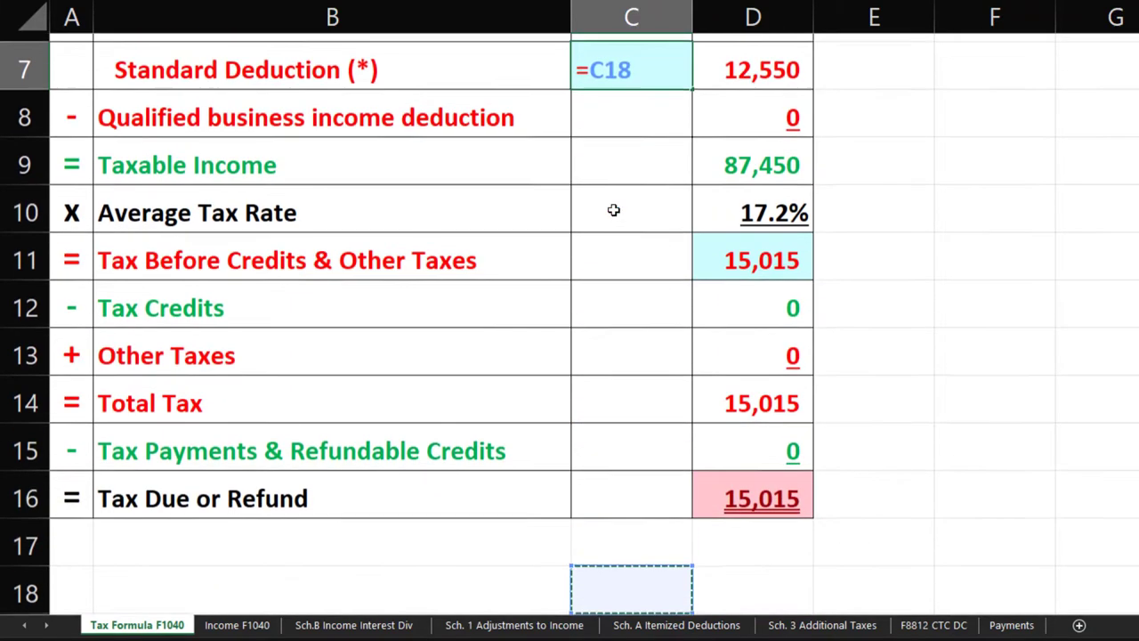
{"action": "key", "text": "Up"}
{"action": "key", "text": "Up"}
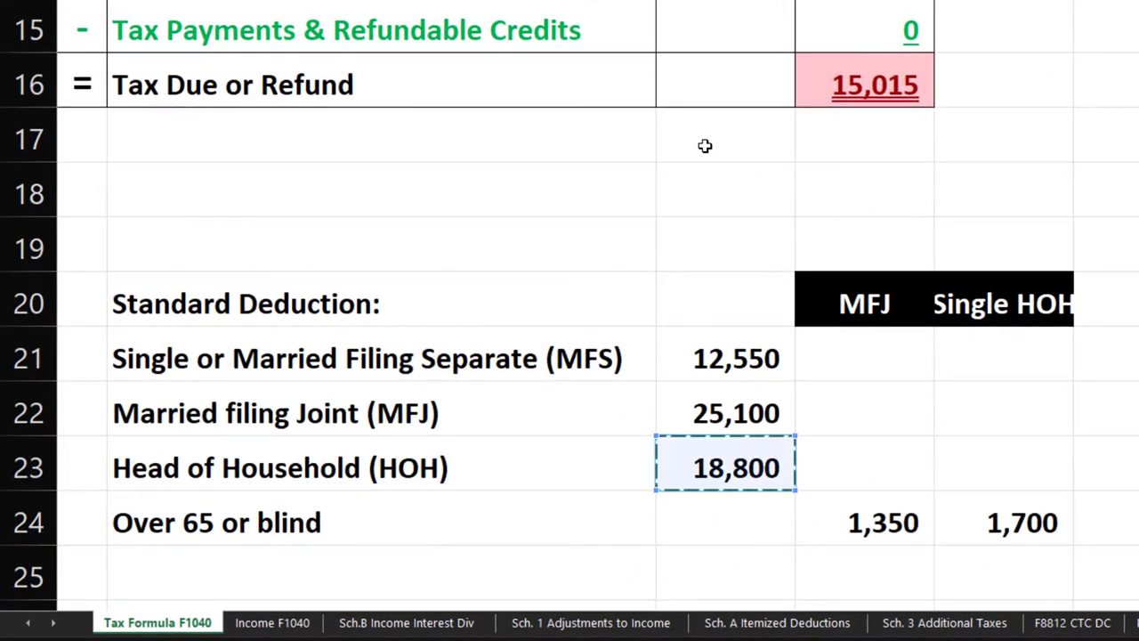
{"action": "key", "text": "Return"}
{"action": "scroll", "coordinate": [703, 146], "scroll_direction": "up", "scroll_amount": 4}
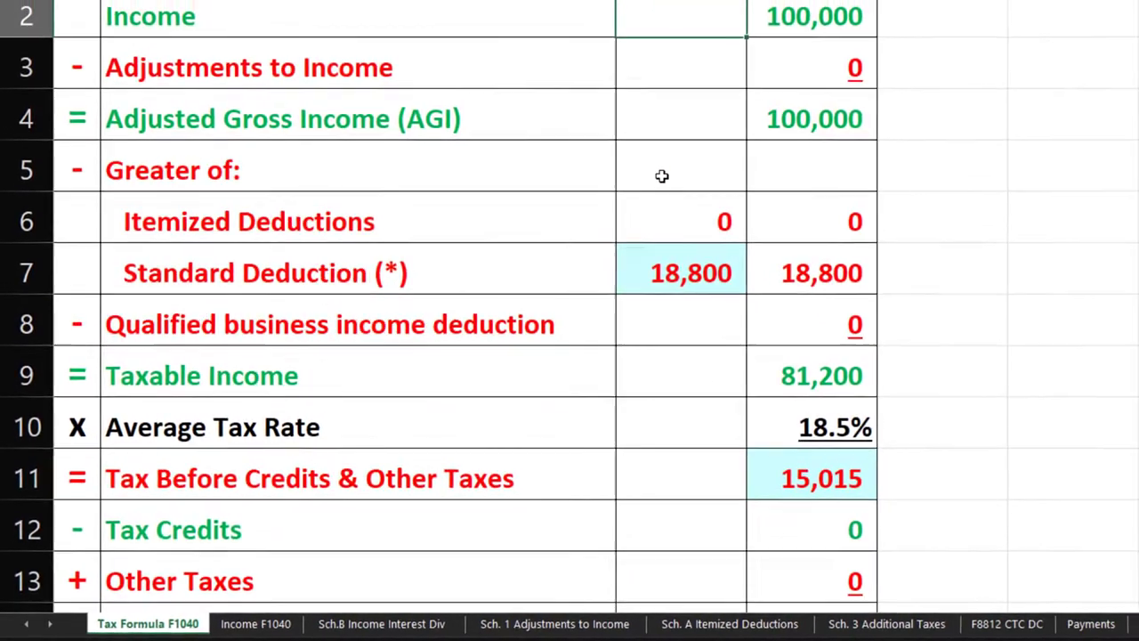
Compare the worksheet's taxable income in D9 with Form 1040 in Lacerte and examine the page 2 tax for head of household.
{"action": "left_click", "coordinate": [759, 369]}
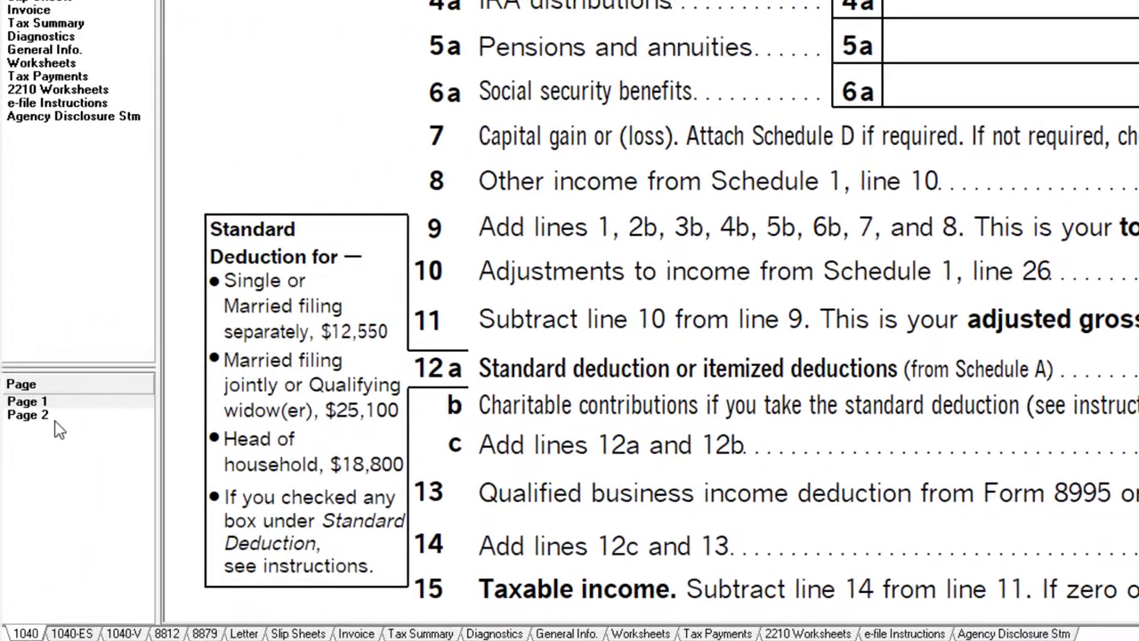
{"action": "left_click", "coordinate": [51, 422]}
{"action": "scroll", "coordinate": [998, 415], "scroll_direction": "up", "scroll_amount": 8}
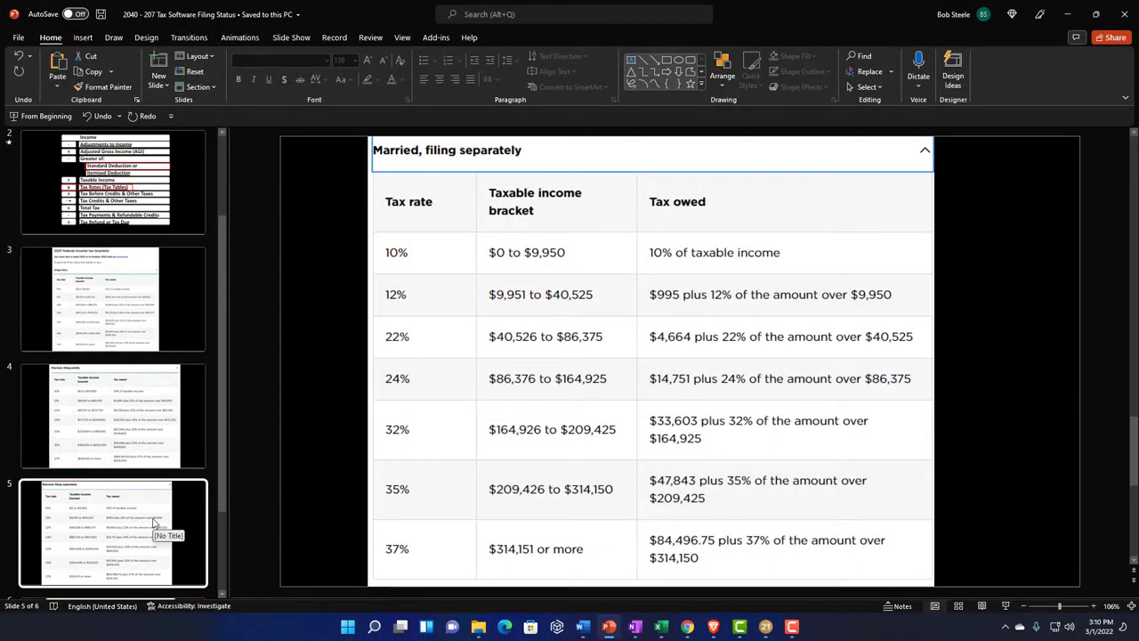
Look up the tax bracket slide that follows Married, filing separately in the PowerPoint presentation.
{"action": "key", "text": "Up"}
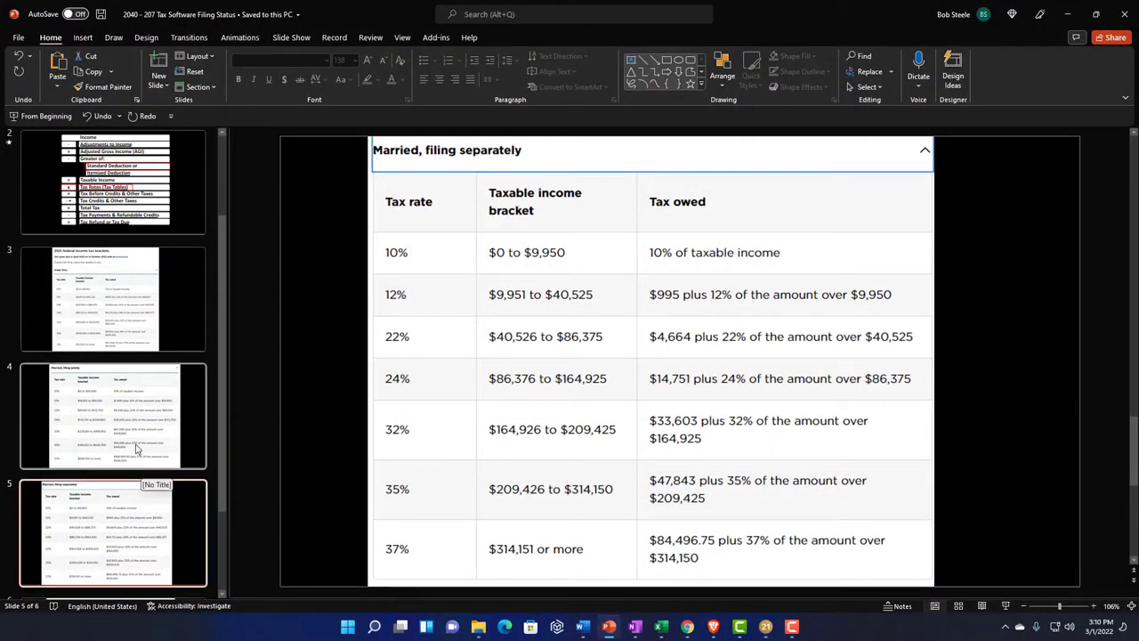
{"action": "scroll", "coordinate": [134, 498], "scroll_direction": "down", "scroll_amount": 2}
{"action": "left_click", "coordinate": [127, 490]}
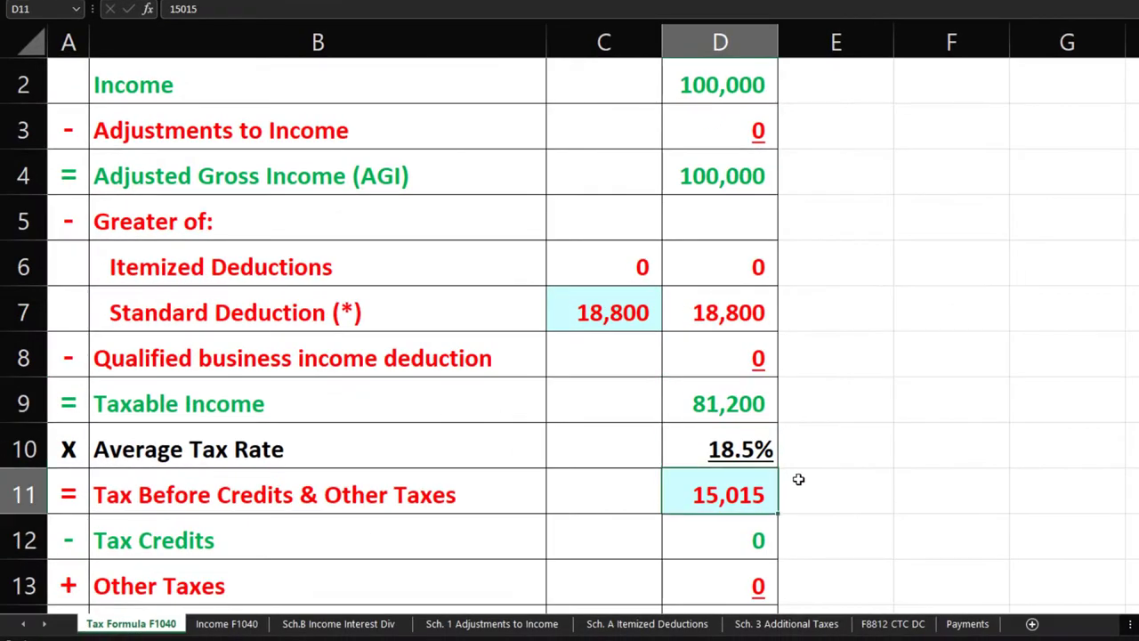
Set Tax Before Credits & Other Taxes in D11 of the Excel worksheet to 12166.
{"action": "type", "text": "12166"}
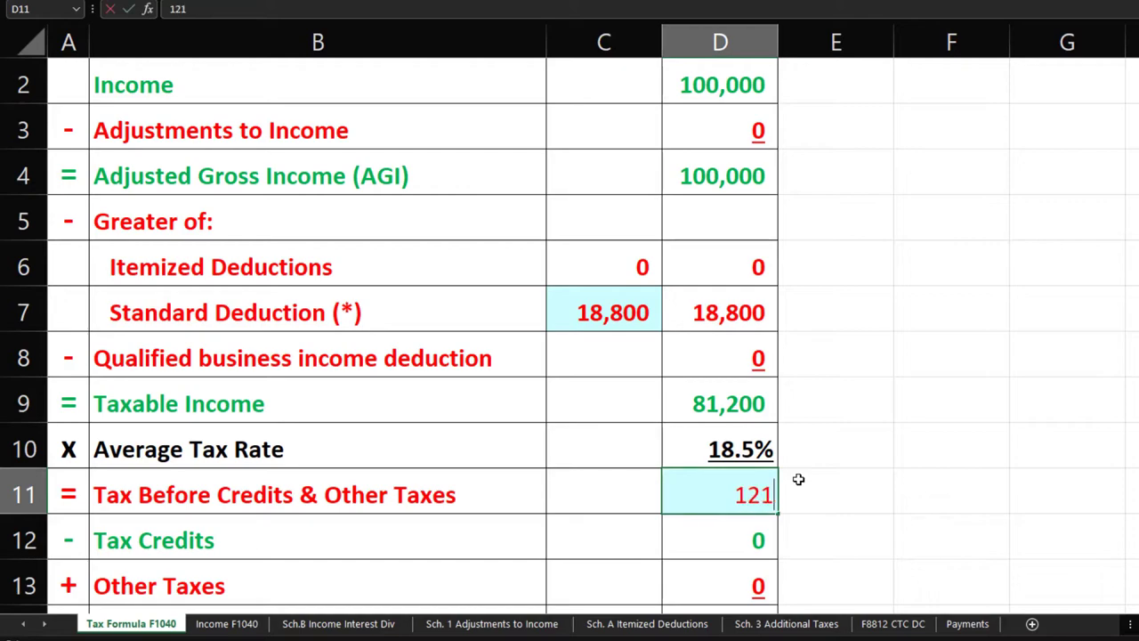
{"action": "key", "text": "Return"}
{"action": "key", "text": "Up"}
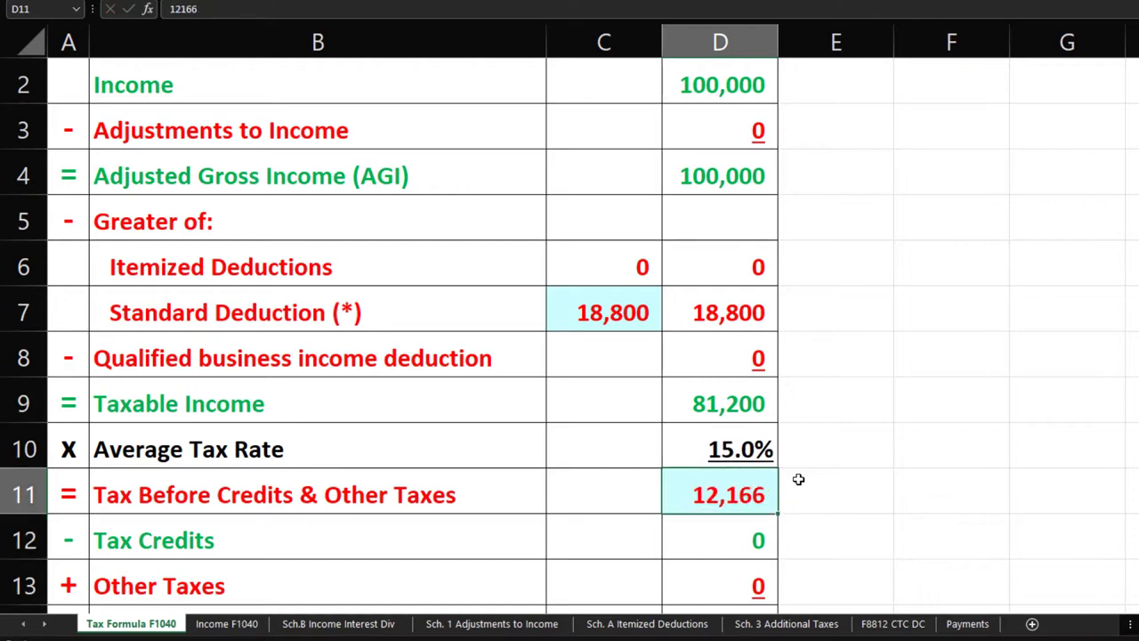
{"action": "scroll", "coordinate": [799, 478], "scroll_direction": "down", "scroll_amount": 1}
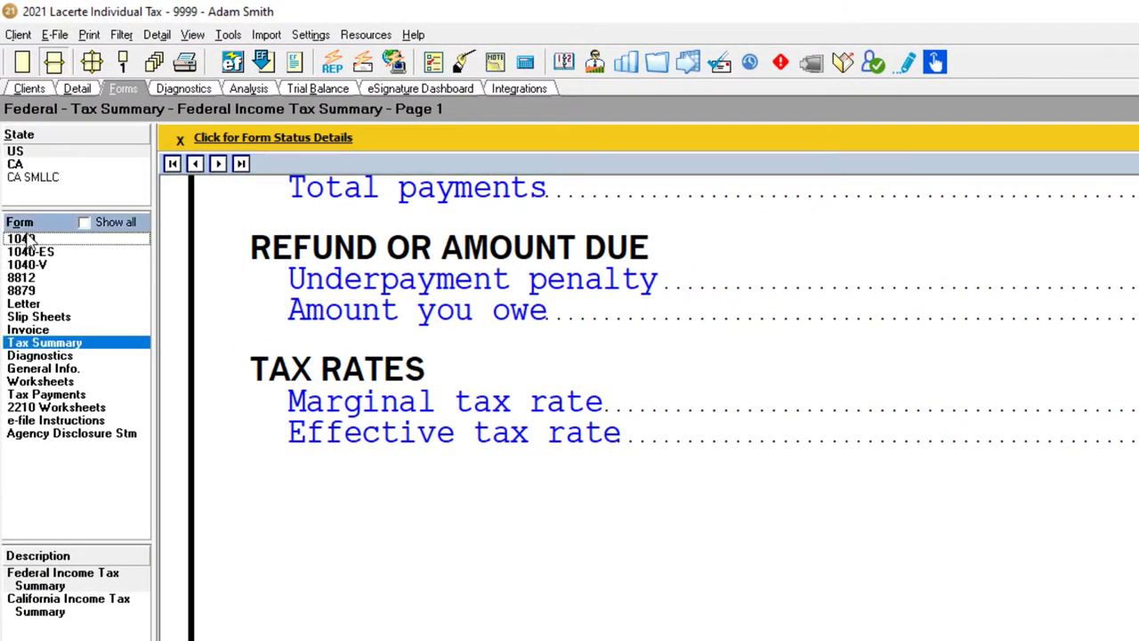
Review the deduction, dependents and filing status sections of Form 1040 page 1 in Lacerte, and open the client's detail input contents.
{"action": "left_click", "coordinate": [19, 238]}
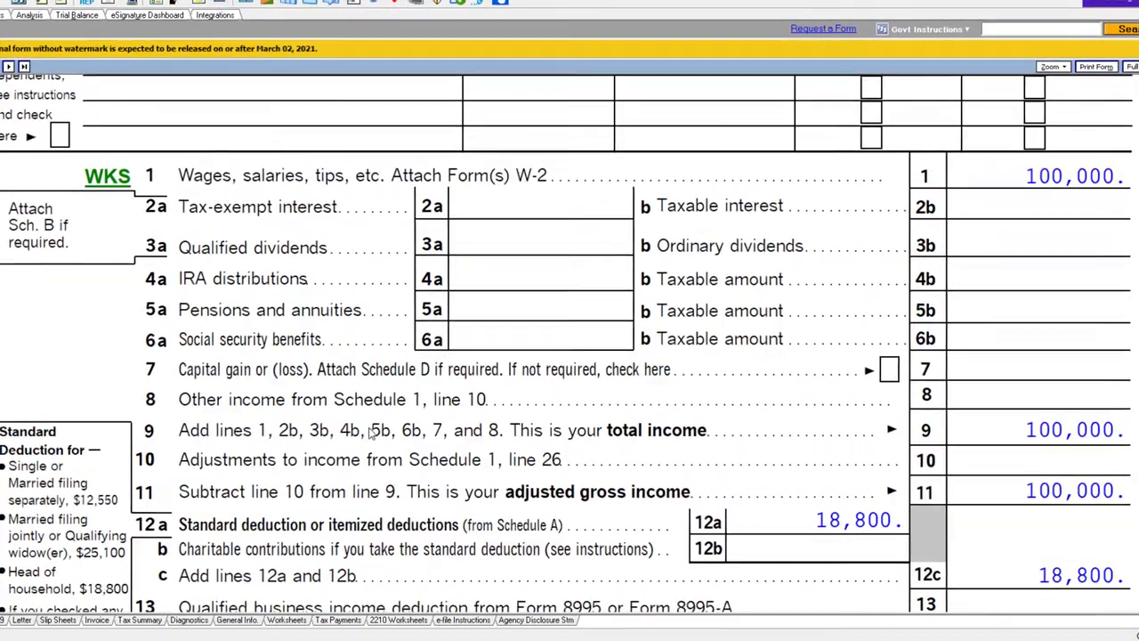
{"action": "scroll", "coordinate": [369, 432], "scroll_direction": "up", "scroll_amount": 5}
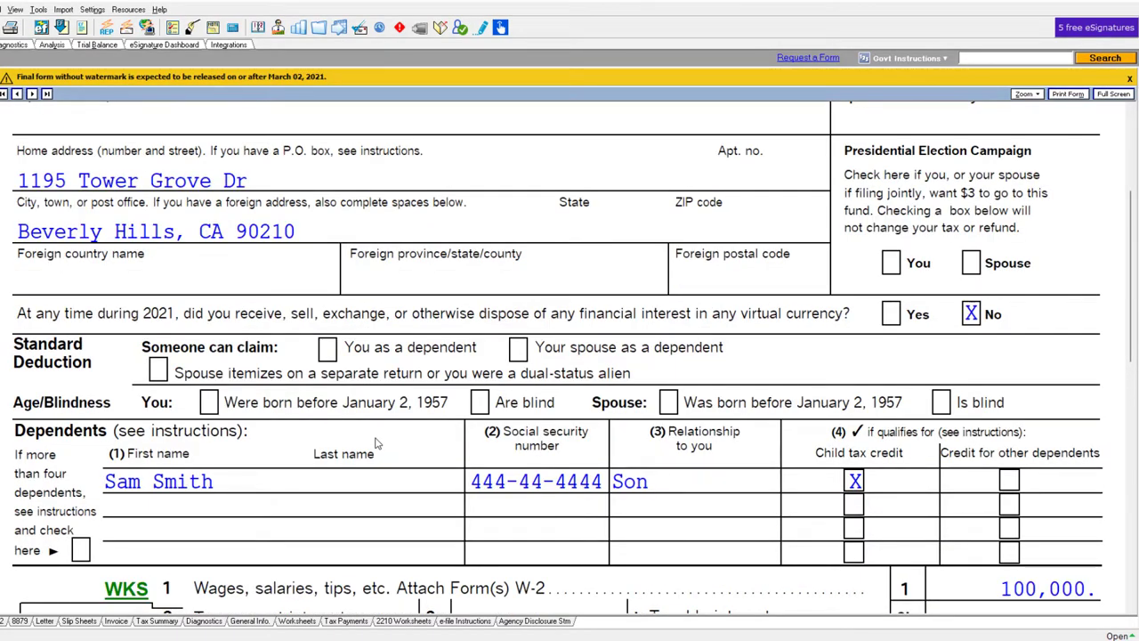
{"action": "scroll", "coordinate": [375, 443], "scroll_direction": "up", "scroll_amount": 4}
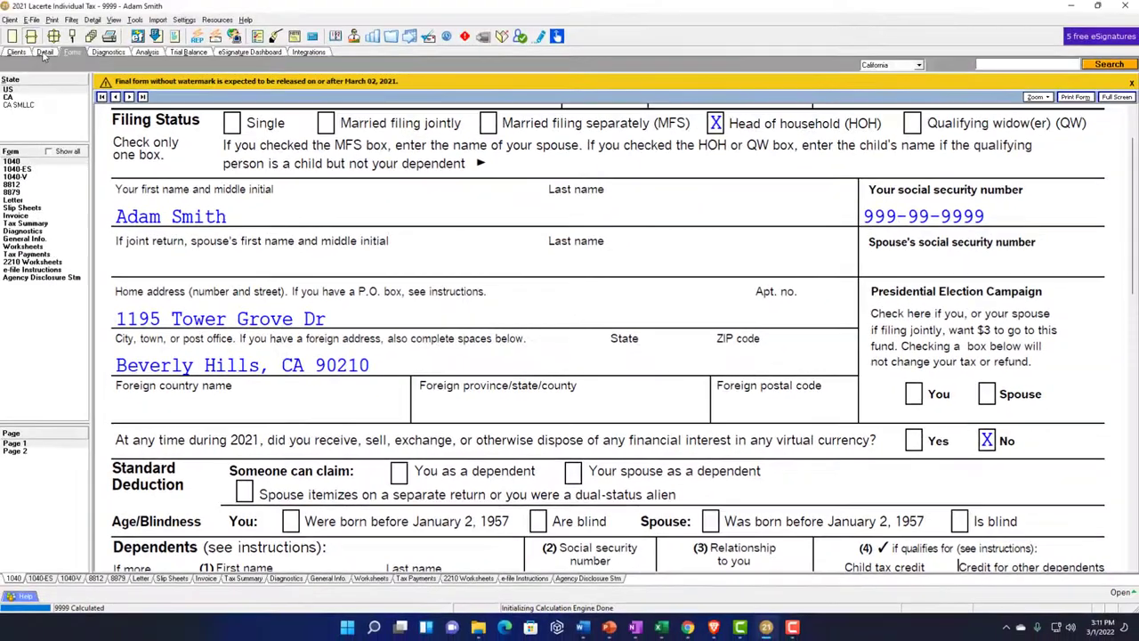
{"action": "left_click", "coordinate": [46, 54]}
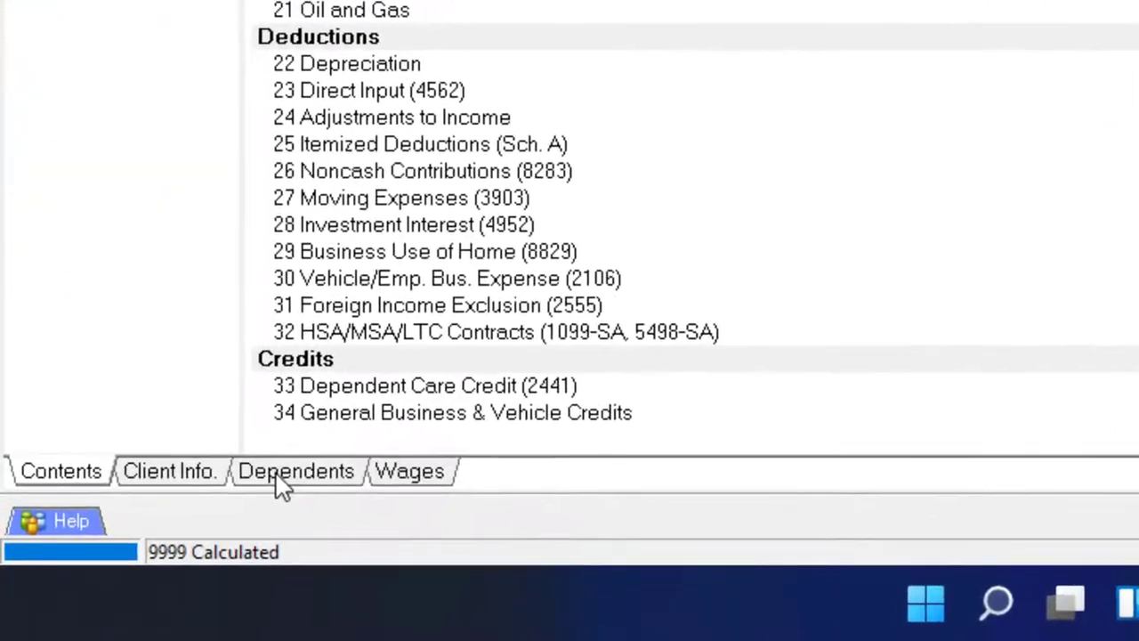
Review the filing status, dependents and wages sections of Form 1040 page 1 in Lacerte for married filing jointly.
{"action": "left_click", "coordinate": [104, 578]}
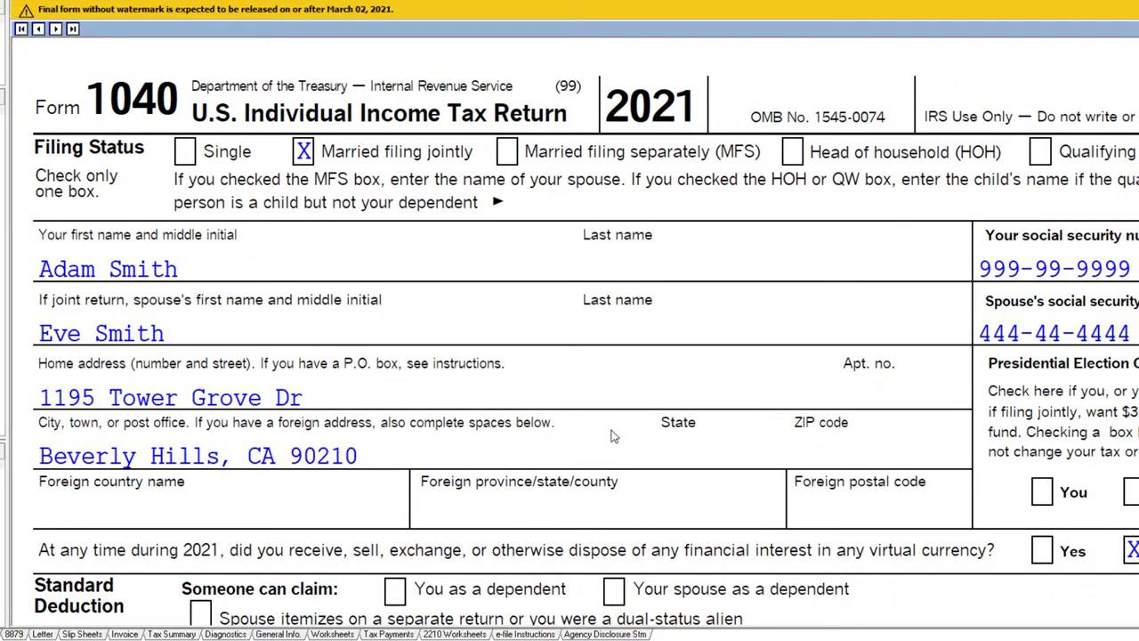
{"action": "scroll", "coordinate": [925, 371], "scroll_direction": "down", "scroll_amount": 5}
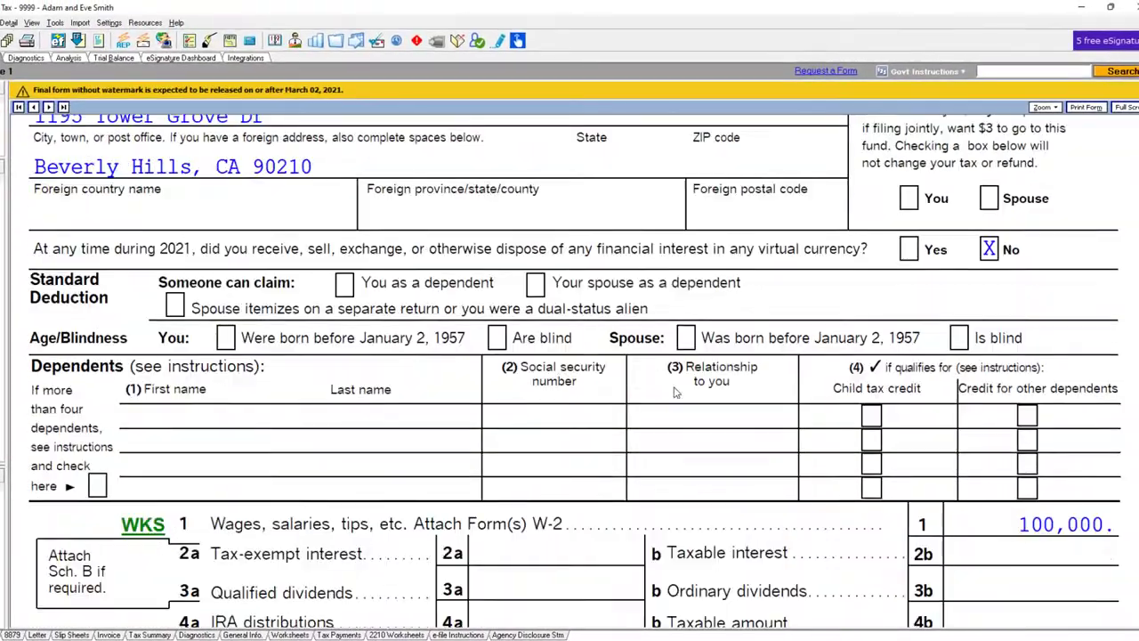
{"action": "scroll", "coordinate": [1045, 407], "scroll_direction": "down", "scroll_amount": 6}
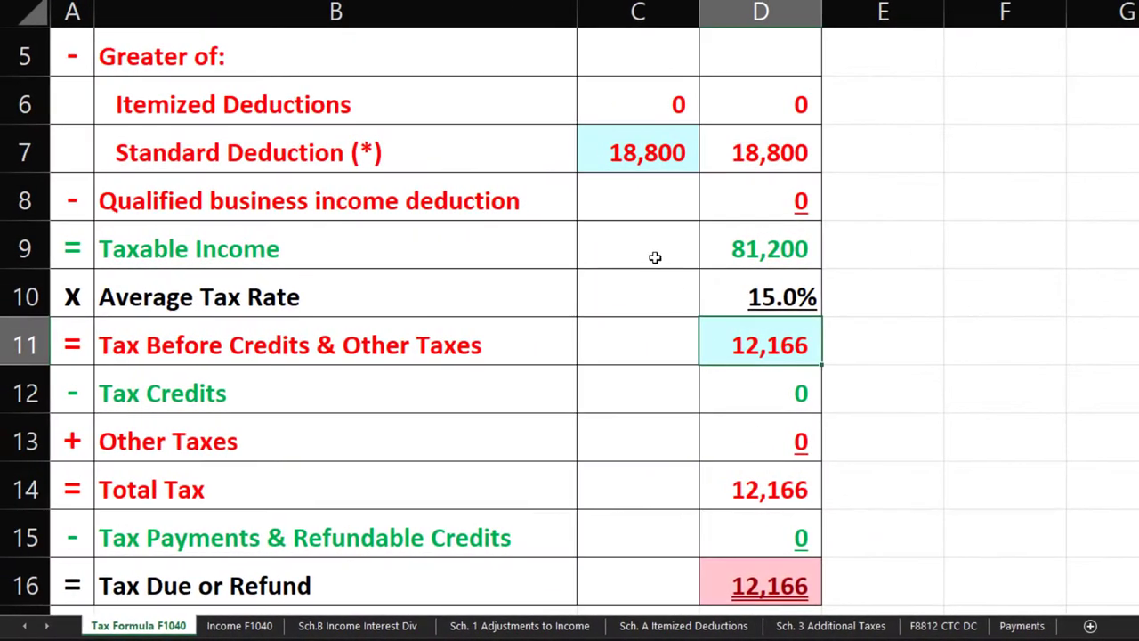
Set the Standard Deduction in C7 of the Excel worksheet to 25,100 and check Taxable Income in D9.
{"action": "left_click", "coordinate": [623, 153]}
{"action": "scroll", "coordinate": [608, 249], "scroll_direction": "up", "scroll_amount": 1}
{"action": "type", "text": "25,100"}
{"action": "key", "text": "Return"}
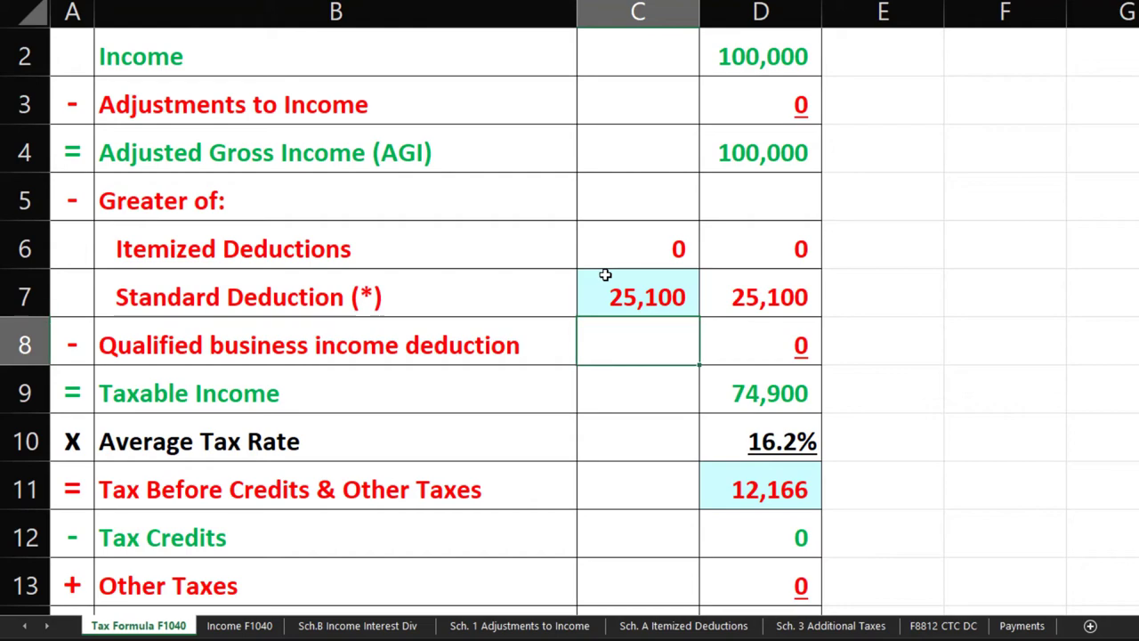
{"action": "left_click", "coordinate": [731, 394]}
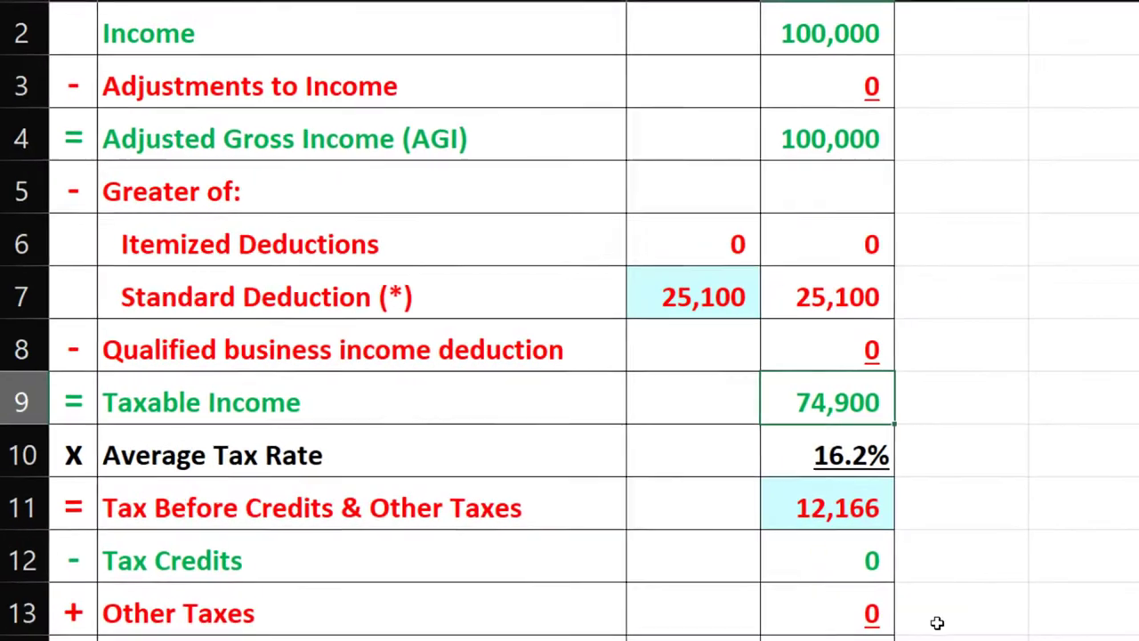
Set Tax Before Credits & Other Taxes in D11 to 8593 and check the Average Tax Rate in D10.
{"action": "left_click", "coordinate": [864, 506]}
{"action": "type", "text": "5"}
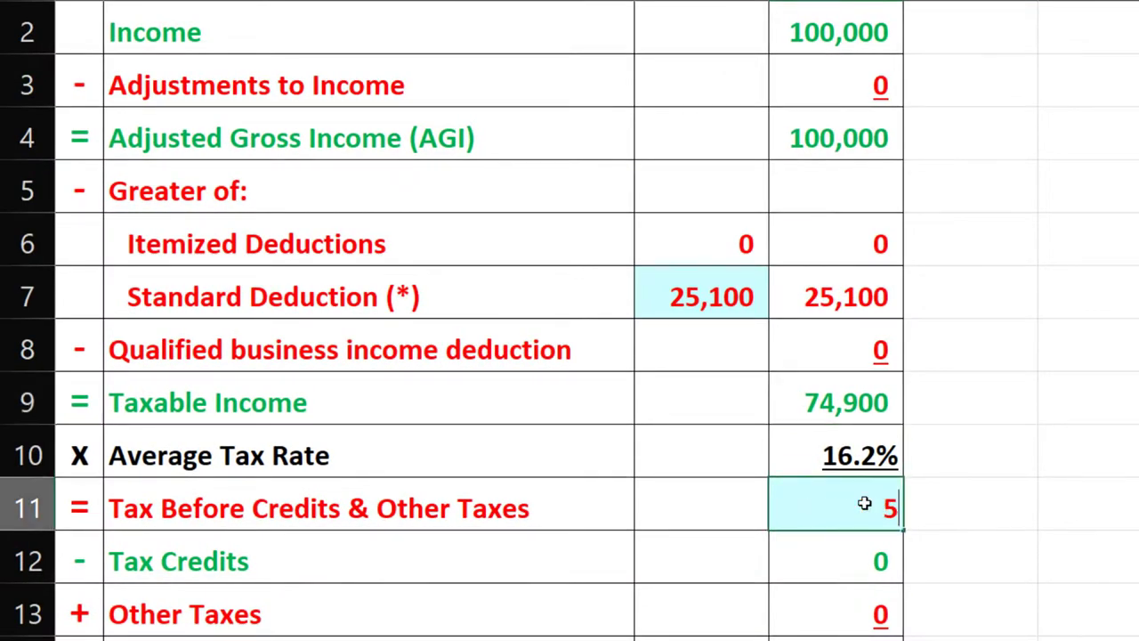
{"action": "key", "text": "BackSpace"}
{"action": "type", "text": "8593"}
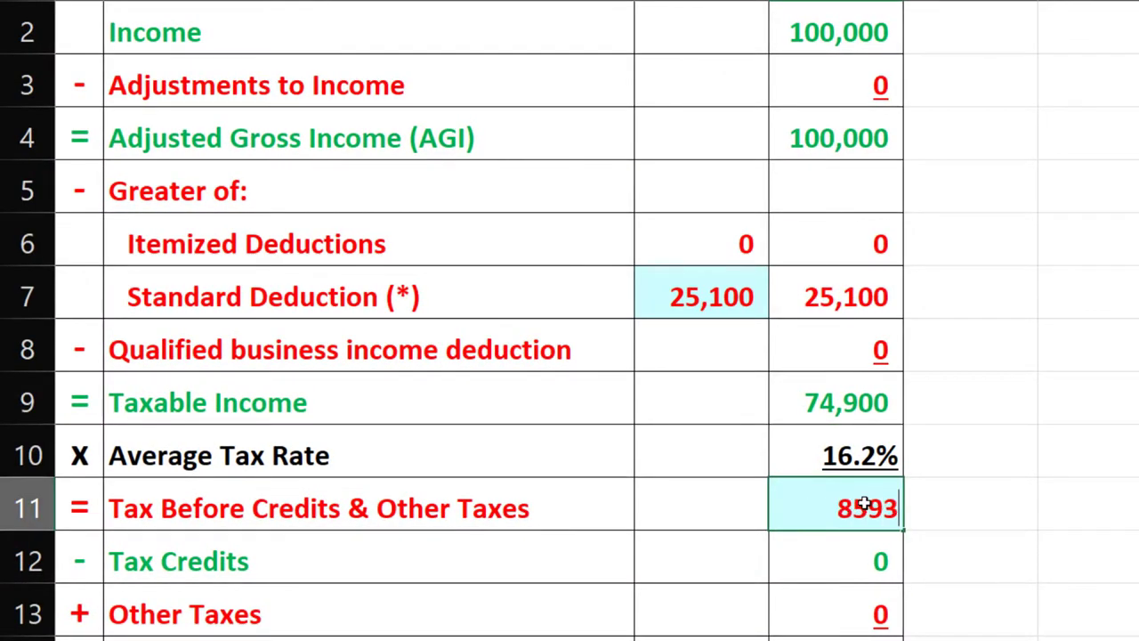
{"action": "key", "text": "Return"}
{"action": "scroll", "coordinate": [864, 505], "scroll_direction": "down", "scroll_amount": 1}
{"action": "left_click", "coordinate": [857, 292]}
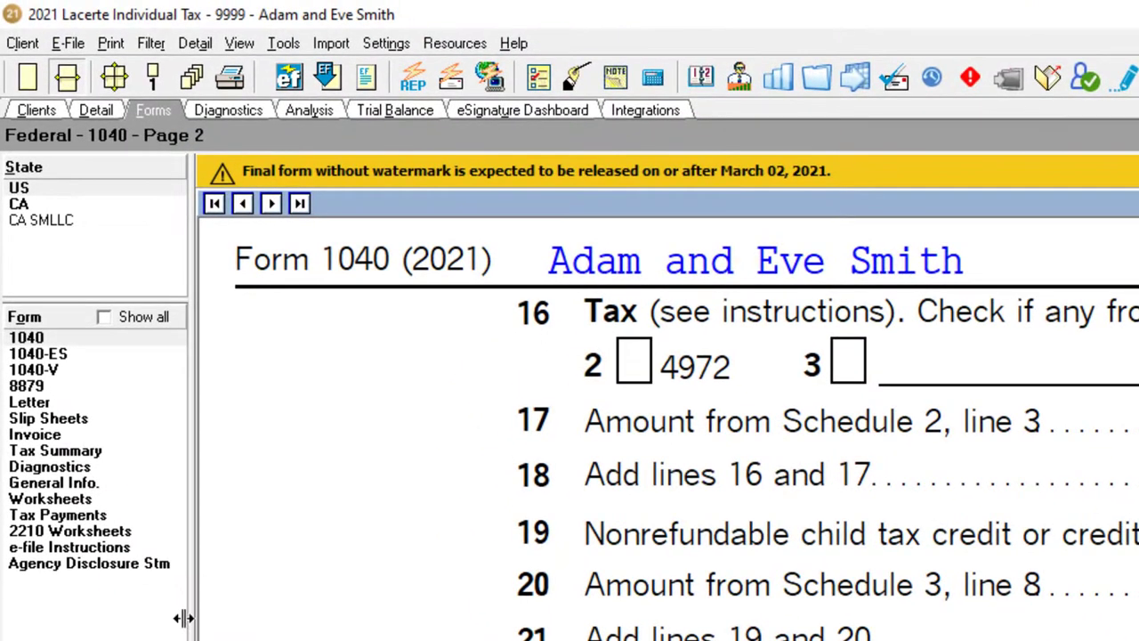
Open the Tax Summary in Lacerte and read through the federal income and tax computation sections.
{"action": "left_click", "coordinate": [63, 452]}
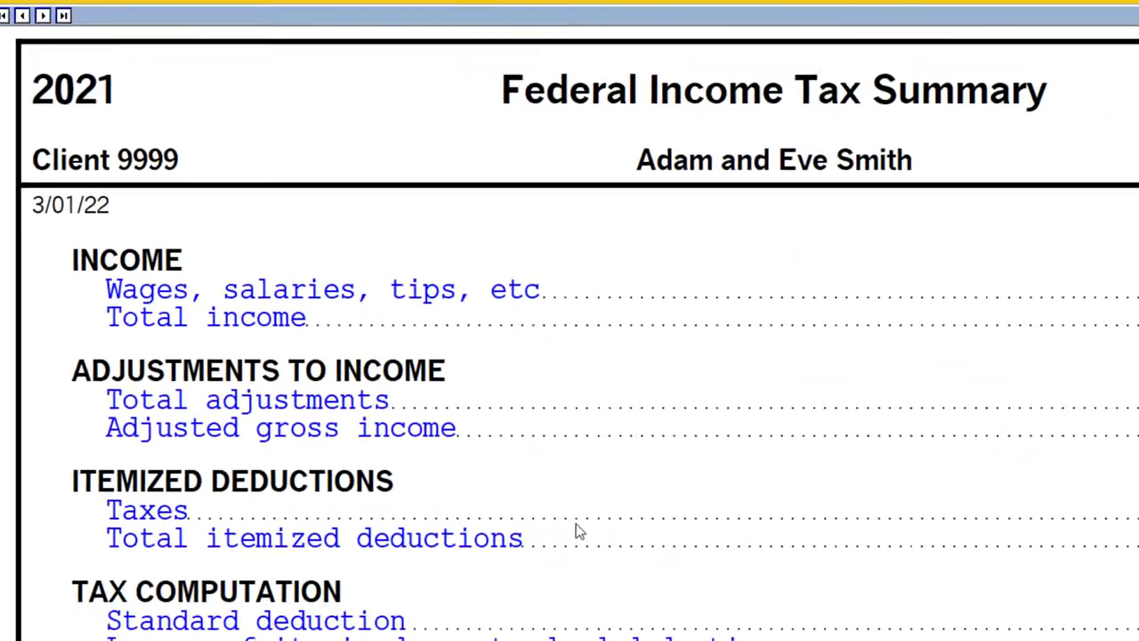
{"action": "scroll", "coordinate": [576, 524], "scroll_direction": "down", "scroll_amount": 8}
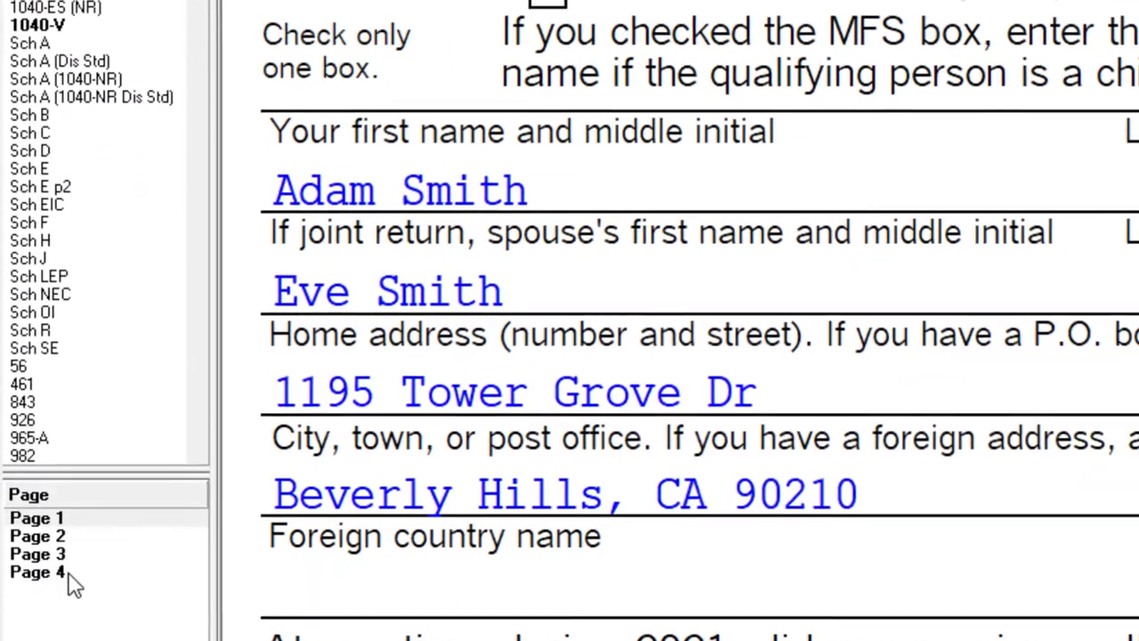
Examine the Age/Blindness, income and tax lines of Form 1040-SR, and compare the income and deduction lines of Form 1040.
{"action": "left_click", "coordinate": [36, 567]}
{"action": "scroll", "coordinate": [318, 426], "scroll_direction": "up", "scroll_amount": 5}
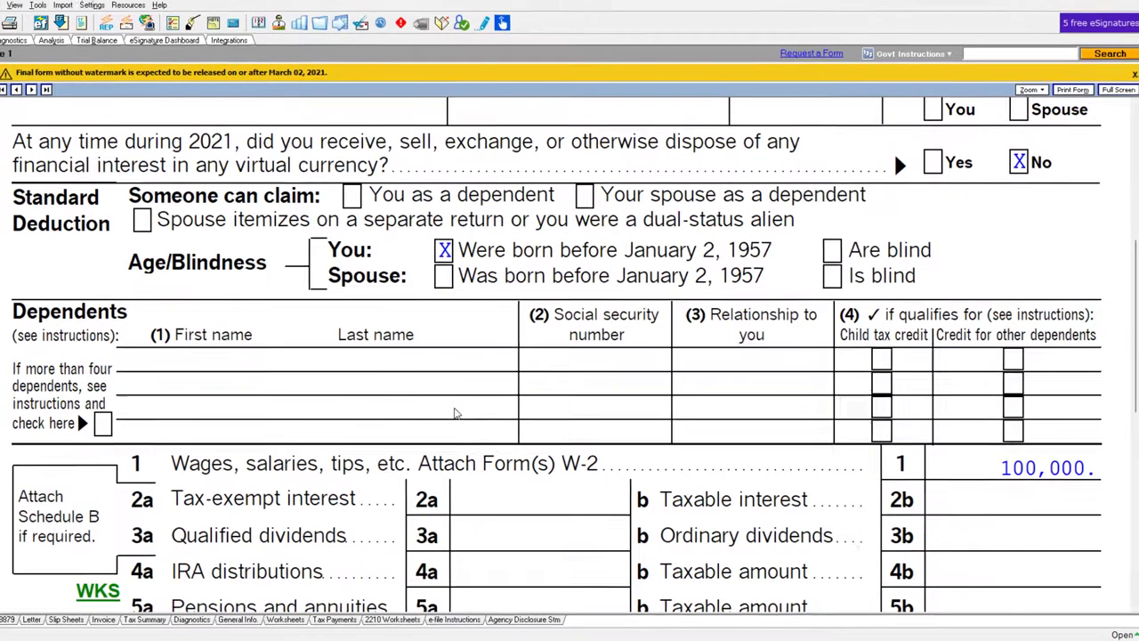
{"action": "scroll", "coordinate": [453, 413], "scroll_direction": "down", "scroll_amount": 5}
{"action": "scroll", "coordinate": [452, 414], "scroll_direction": "down", "scroll_amount": 2}
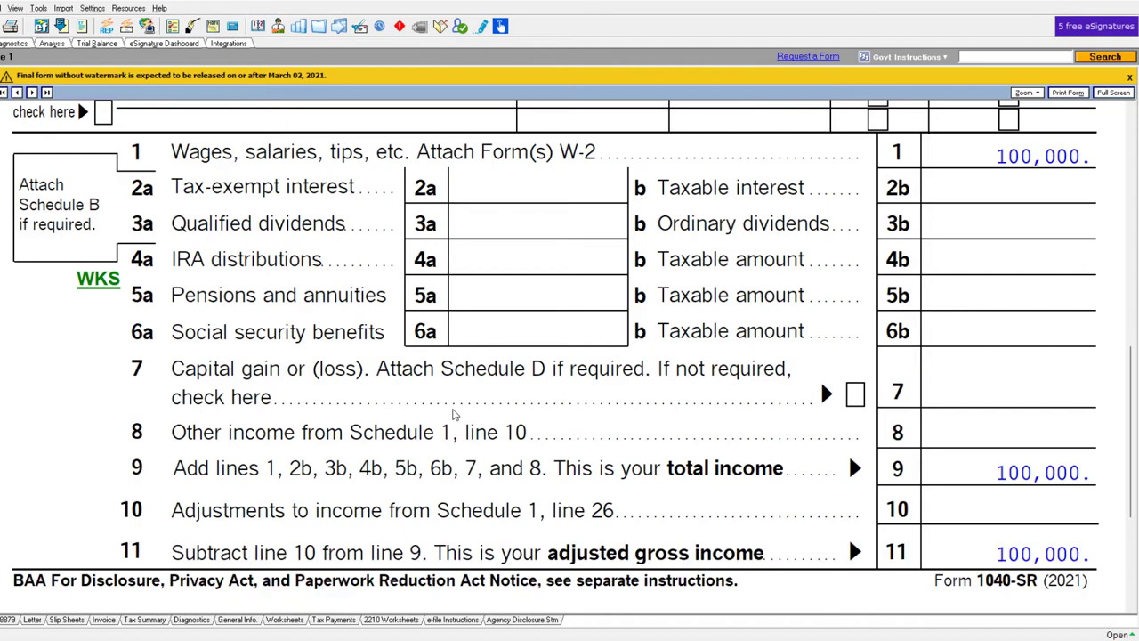
{"action": "scroll", "coordinate": [848, 452], "scroll_direction": "down", "scroll_amount": 3}
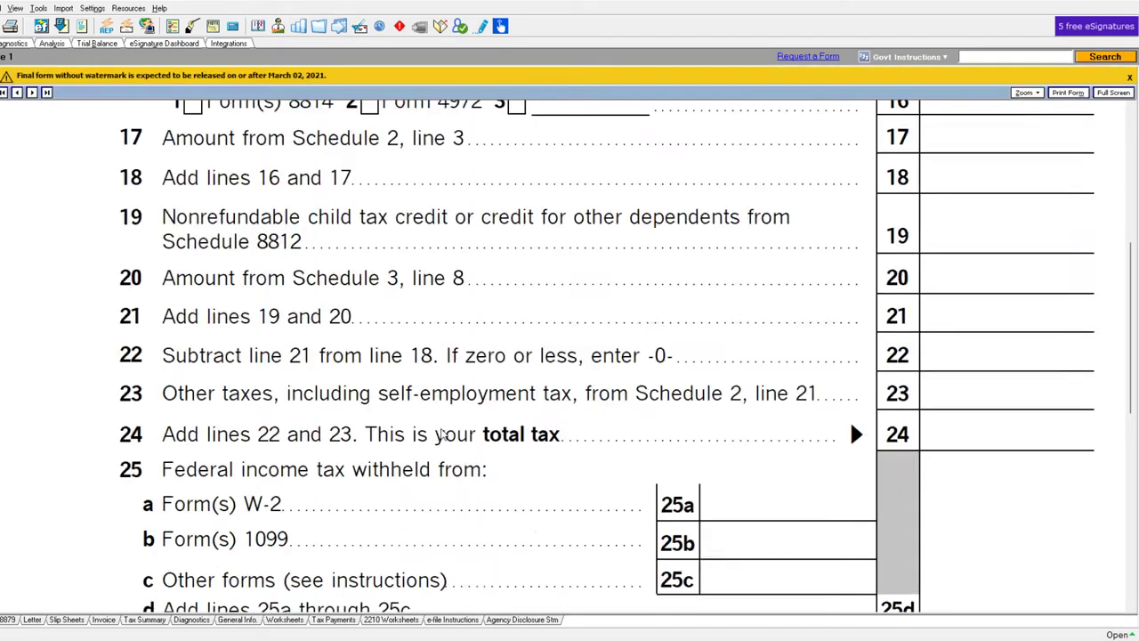
{"action": "scroll", "coordinate": [445, 434], "scroll_direction": "up", "scroll_amount": 2}
{"action": "scroll", "coordinate": [534, 411], "scroll_direction": "up", "scroll_amount": 4}
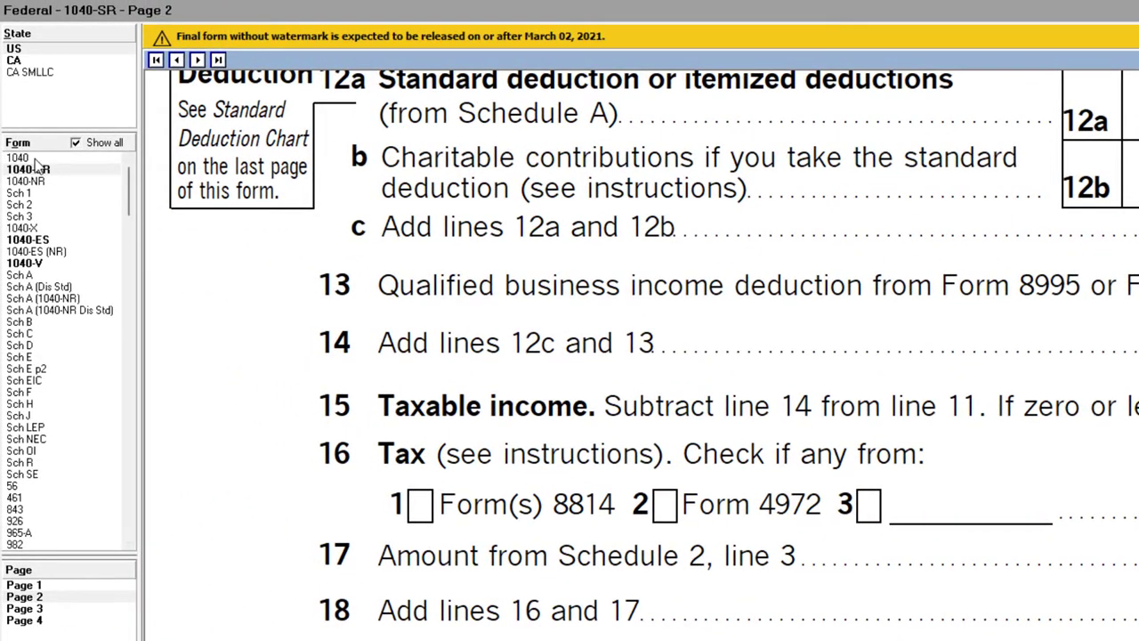
{"action": "scroll", "coordinate": [540, 503], "scroll_direction": "up", "scroll_amount": 5}
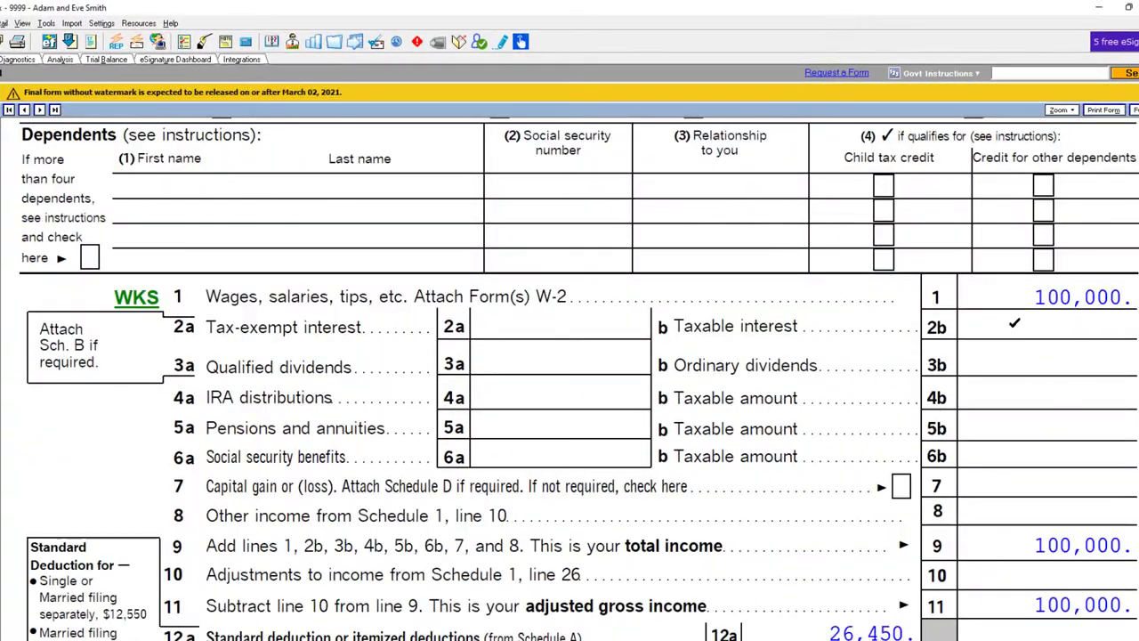
{"action": "scroll", "coordinate": [1014, 323], "scroll_direction": "down", "scroll_amount": 3}
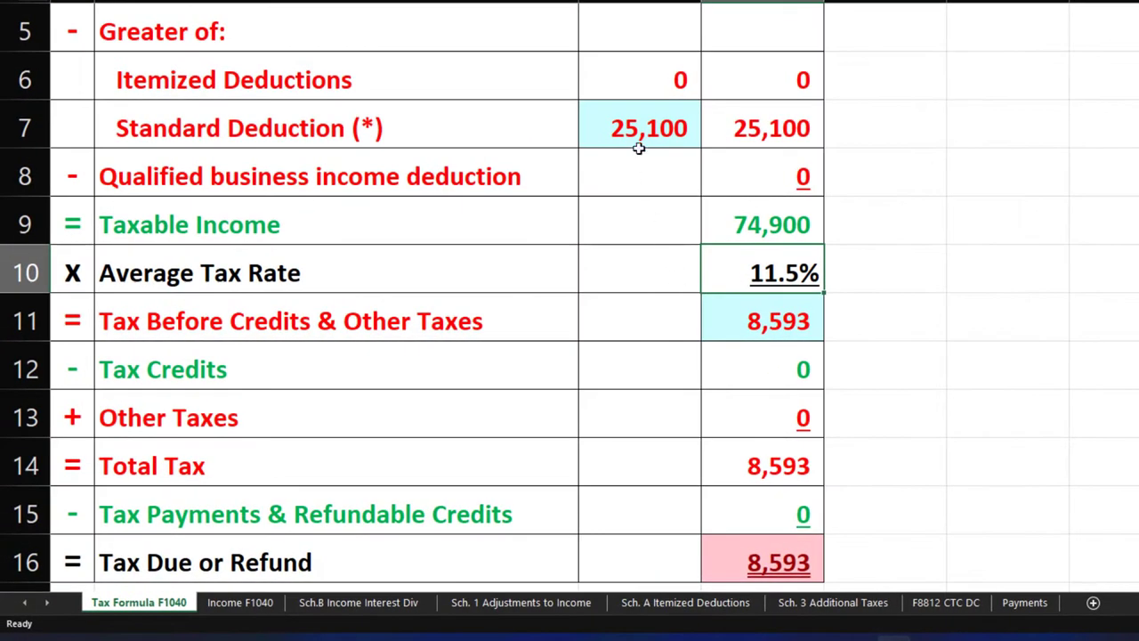
In Excel, make the Standard Deduction in C7 the sum of C22 and D24 and check Taxable Income in D9.
{"action": "left_click", "coordinate": [635, 130]}
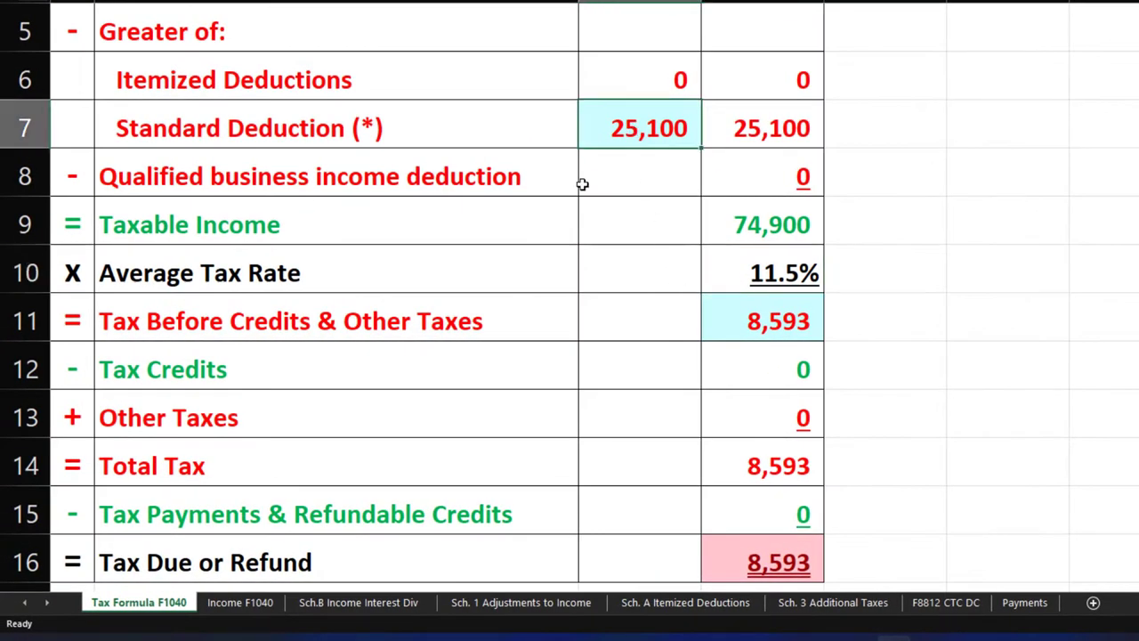
{"action": "type", "text": "="}
{"action": "scroll", "coordinate": [582, 185], "scroll_direction": "down", "scroll_amount": 4}
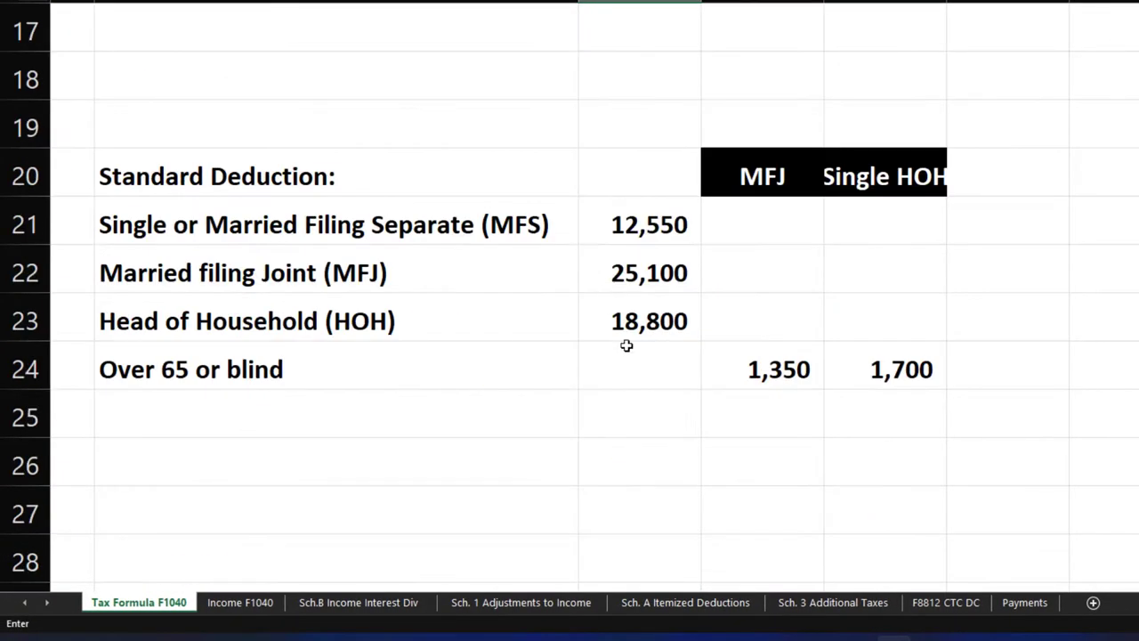
{"action": "left_click", "coordinate": [638, 266]}
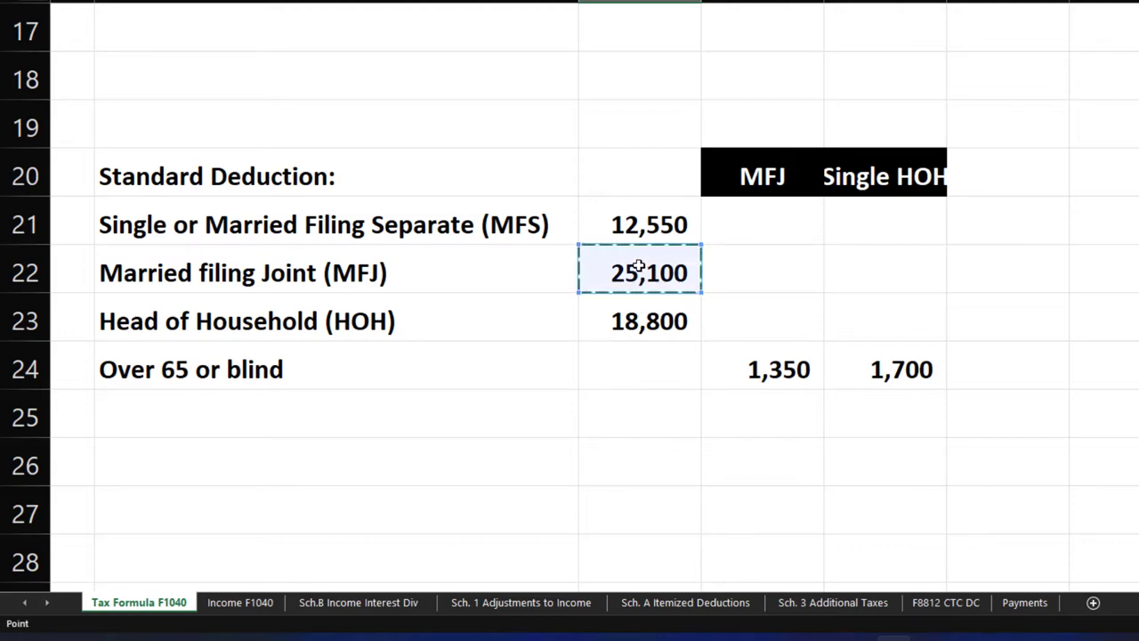
{"action": "type", "text": "+"}
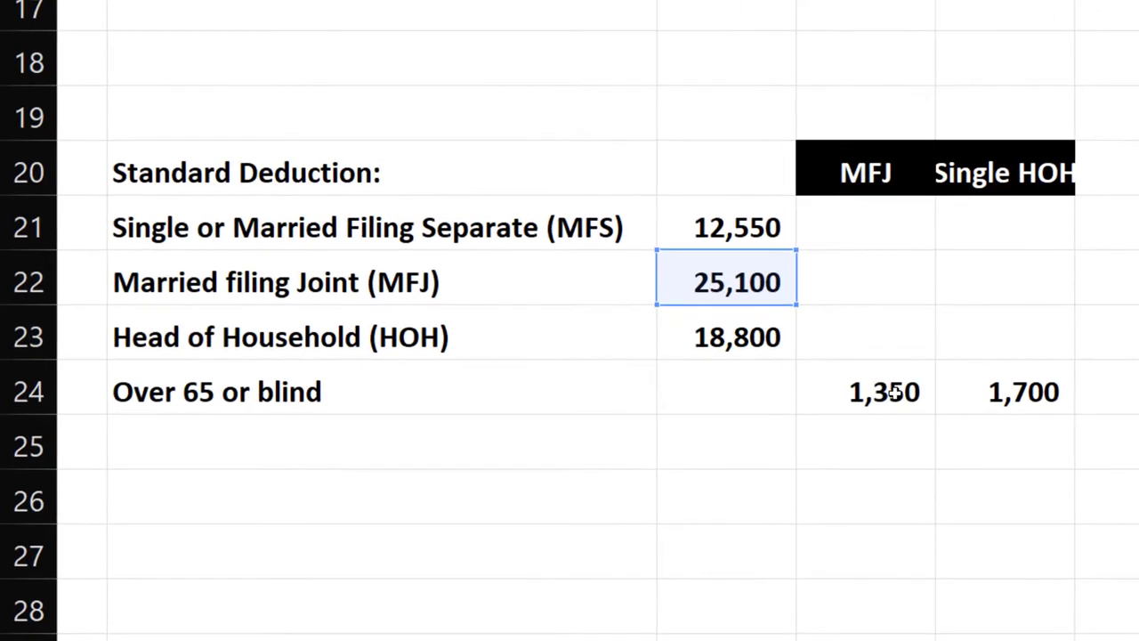
{"action": "left_click", "coordinate": [893, 392]}
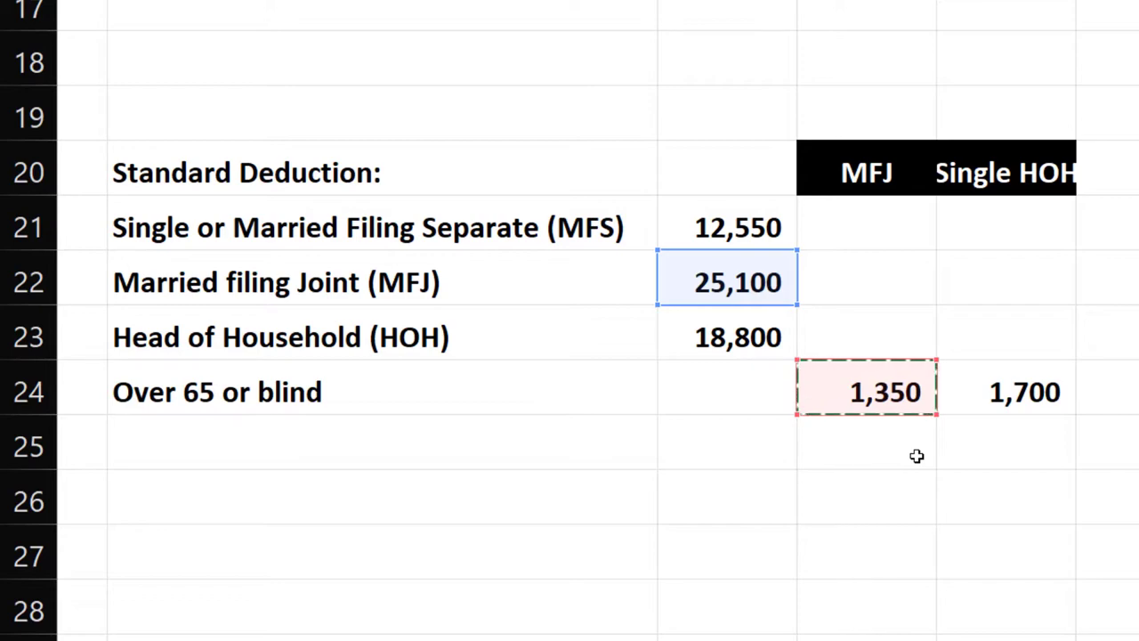
{"action": "scroll", "coordinate": [915, 457], "scroll_direction": "up", "scroll_amount": 3}
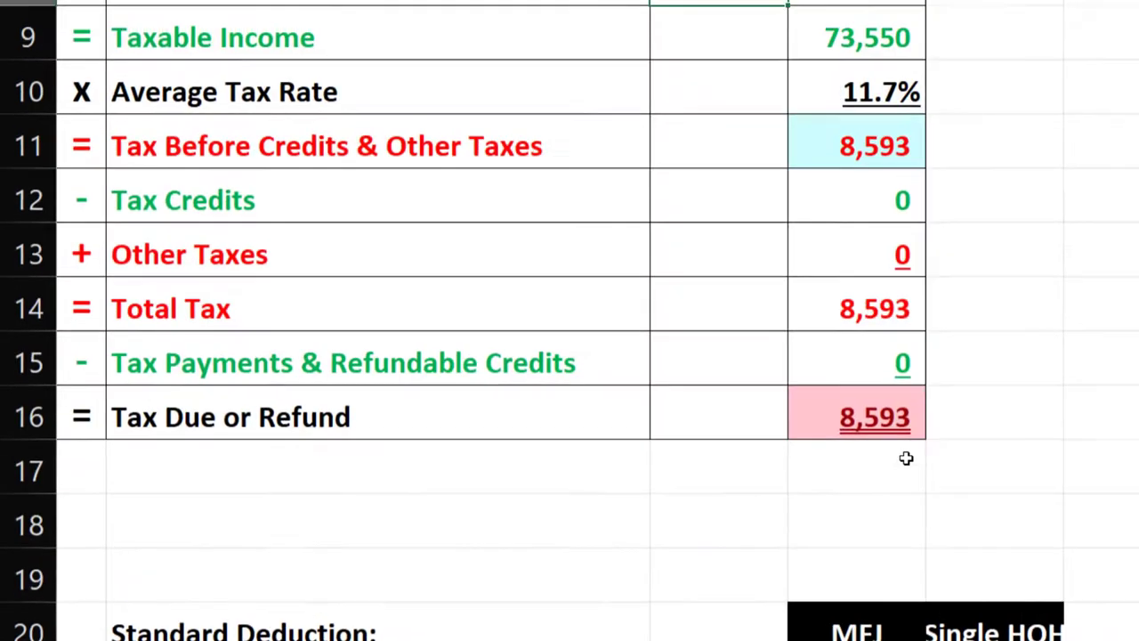
{"action": "scroll", "coordinate": [906, 458], "scroll_direction": "up", "scroll_amount": 2}
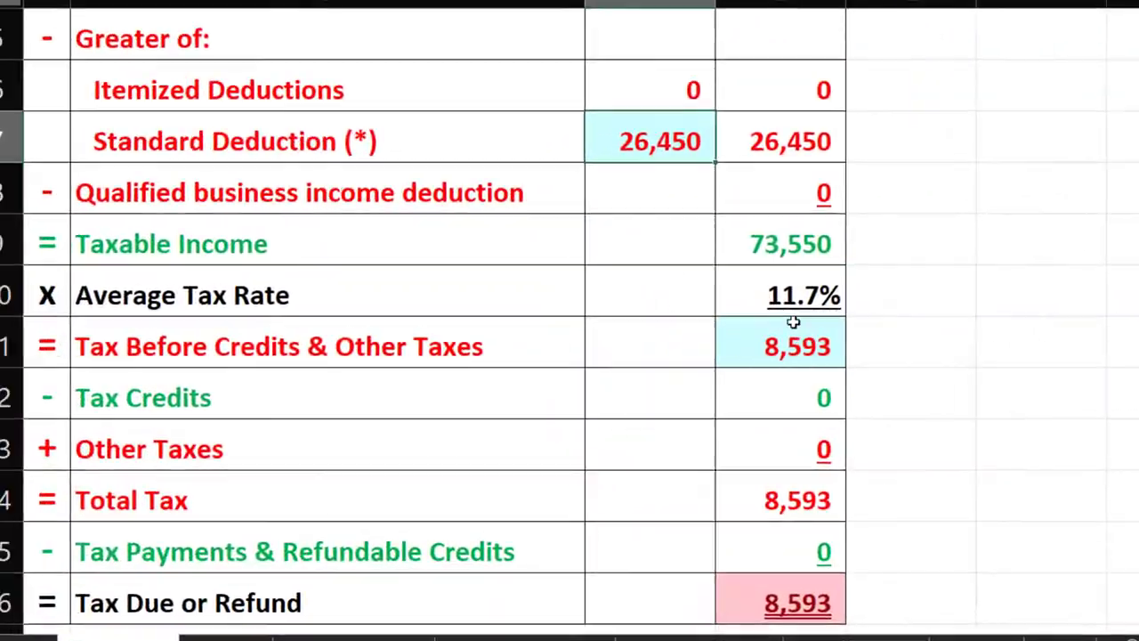
{"action": "left_click", "coordinate": [801, 234]}
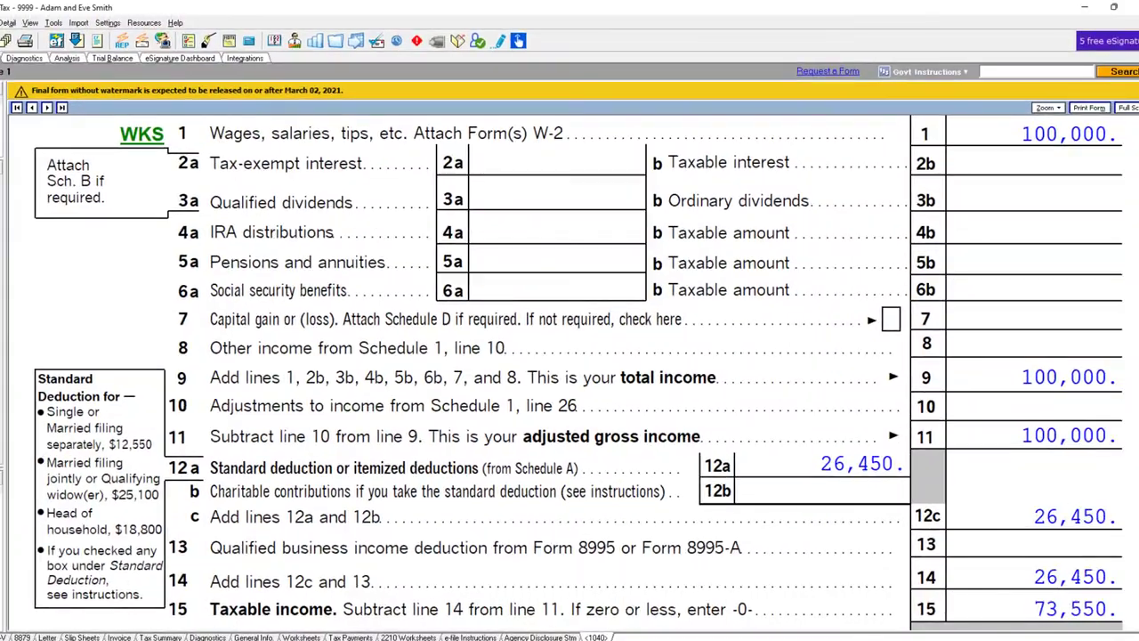
Check Form 1040 in Lacerte, and set Tax Before Credits & Other Taxes in D11 of the Excel worksheet to 8431.
{"action": "scroll", "coordinate": [814, 356], "scroll_direction": "down", "scroll_amount": 10}
{"action": "scroll", "coordinate": [815, 356], "scroll_direction": "up", "scroll_amount": 3}
{"action": "scroll", "coordinate": [814, 347], "scroll_direction": "up", "scroll_amount": 2}
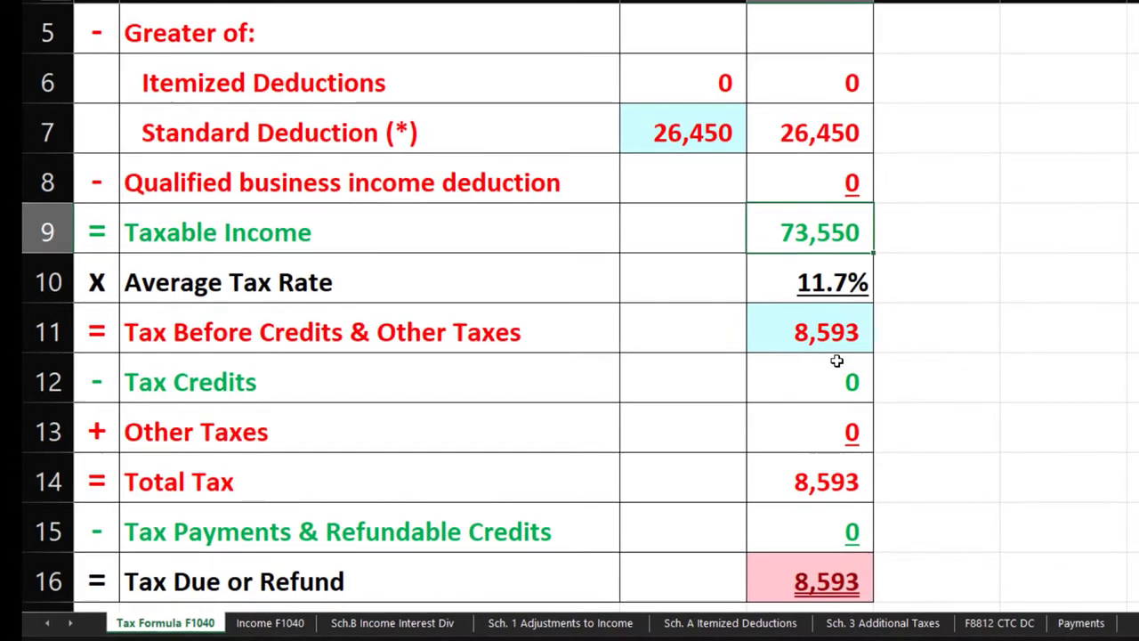
{"action": "left_click", "coordinate": [823, 336]}
{"action": "type", "text": "8431"}
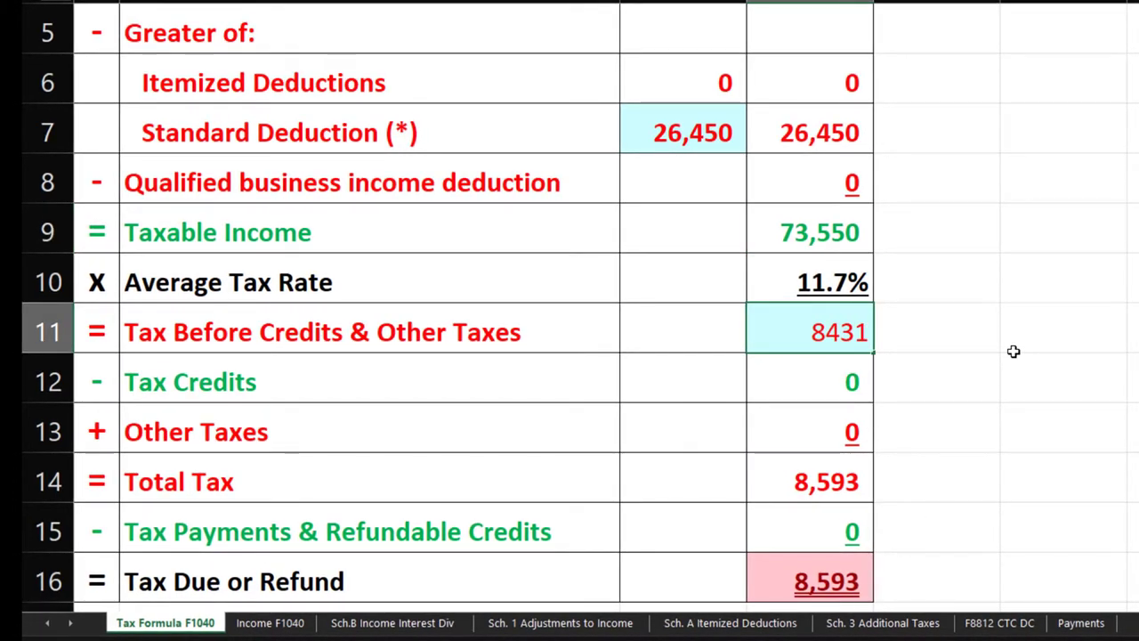
{"action": "key", "text": "Return"}
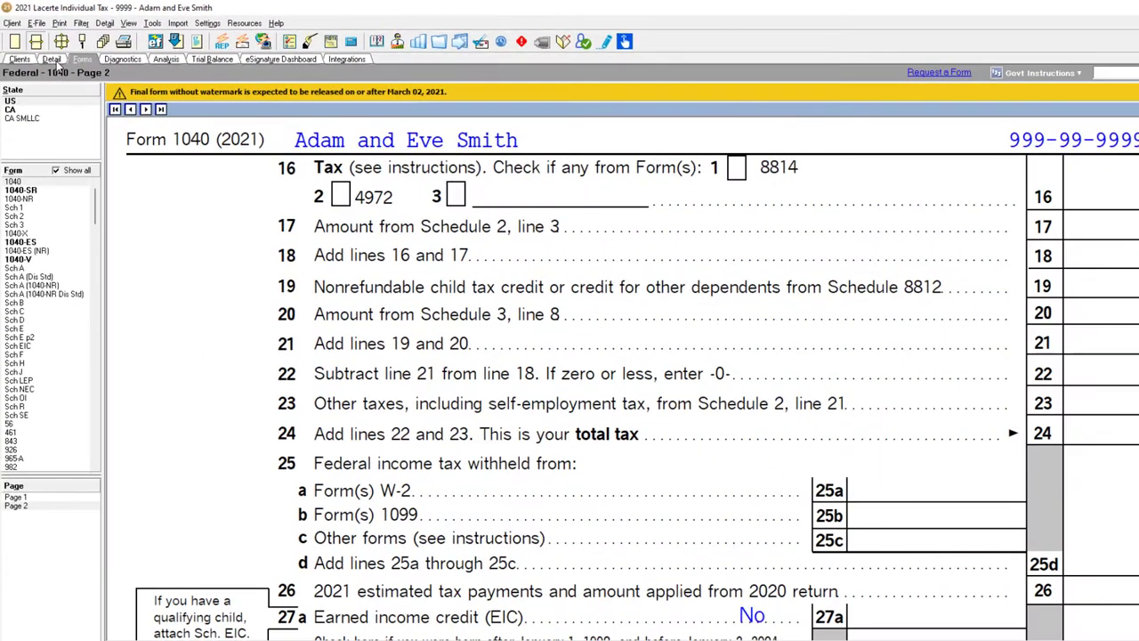
Open the client's detail input in Lacerte, and review the filing status and standard deduction on Form 1040 page 1.
{"action": "left_click", "coordinate": [51, 58]}
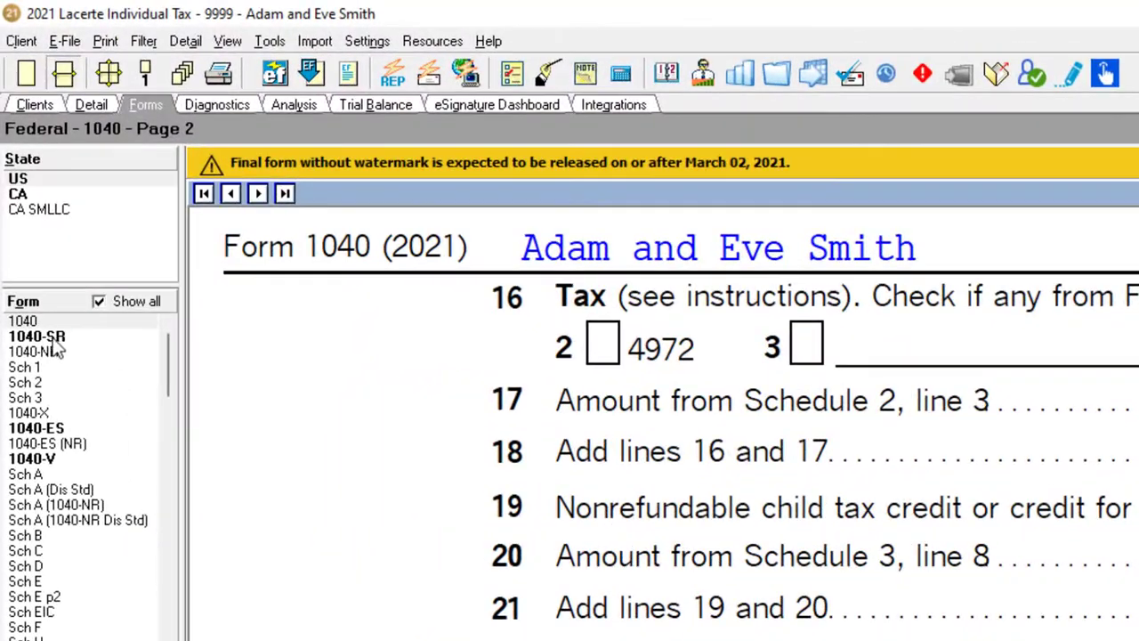
{"action": "left_click", "coordinate": [48, 217]}
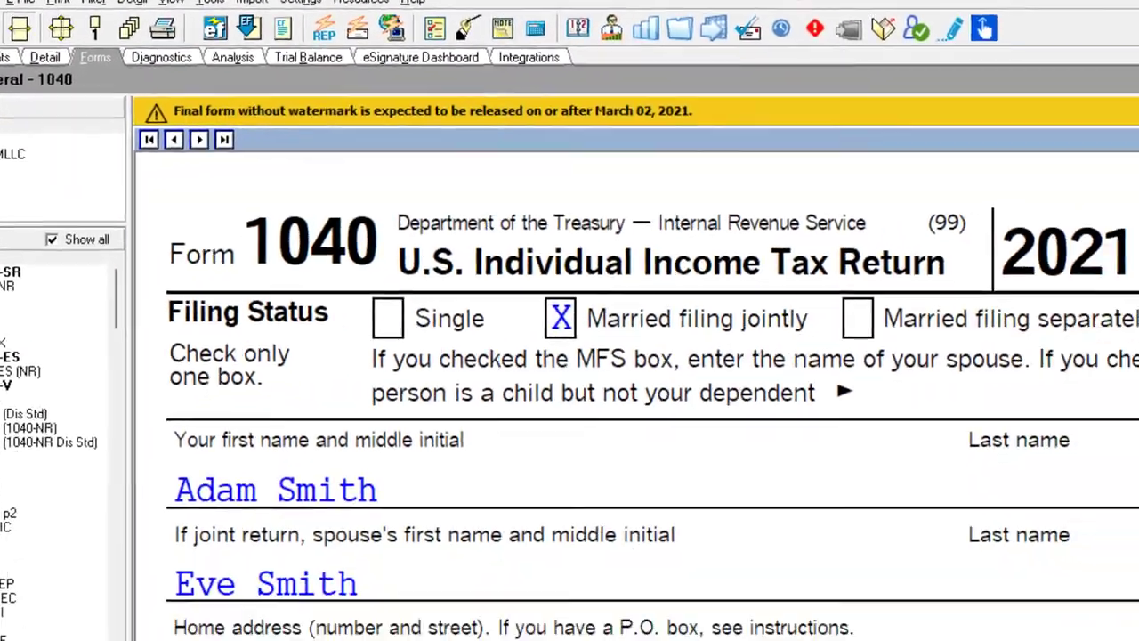
{"action": "scroll", "coordinate": [570, 401], "scroll_direction": "down", "scroll_amount": 5}
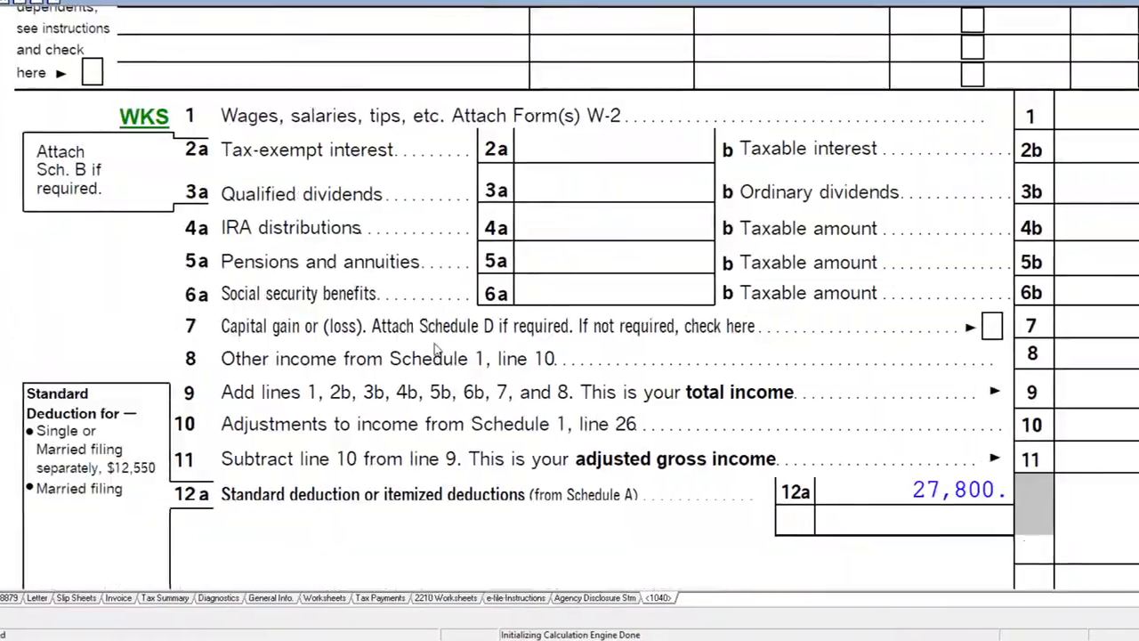
{"action": "scroll", "coordinate": [436, 347], "scroll_direction": "down", "scroll_amount": 3}
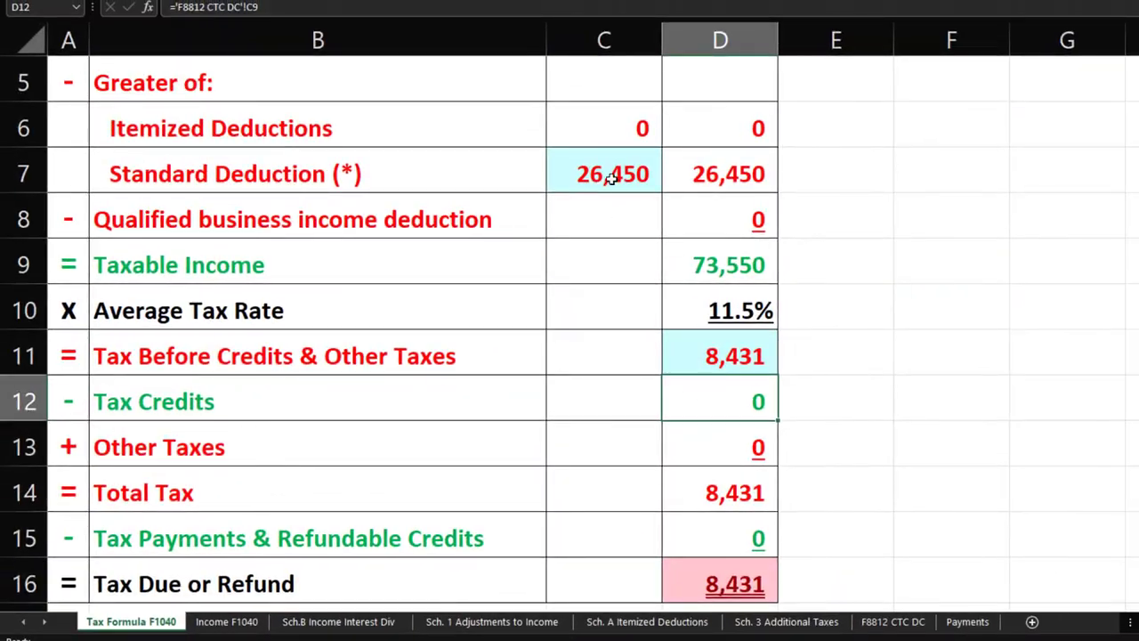
Rewrite the Standard Deduction formula in C7 of the Excel worksheet as C22 plus D24*2.
{"action": "double_click", "coordinate": [612, 178]}
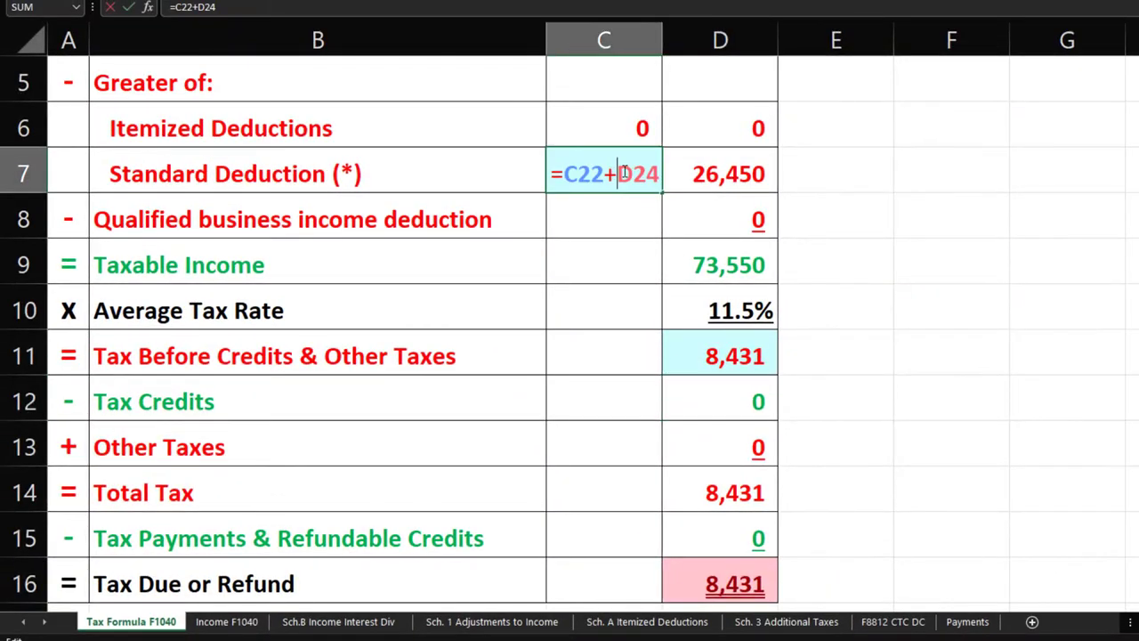
{"action": "key", "text": "Return"}
{"action": "left_click", "coordinate": [653, 174]}
{"action": "type", "text": "+"}
{"action": "scroll", "coordinate": [709, 470], "scroll_direction": "down", "scroll_amount": 4}
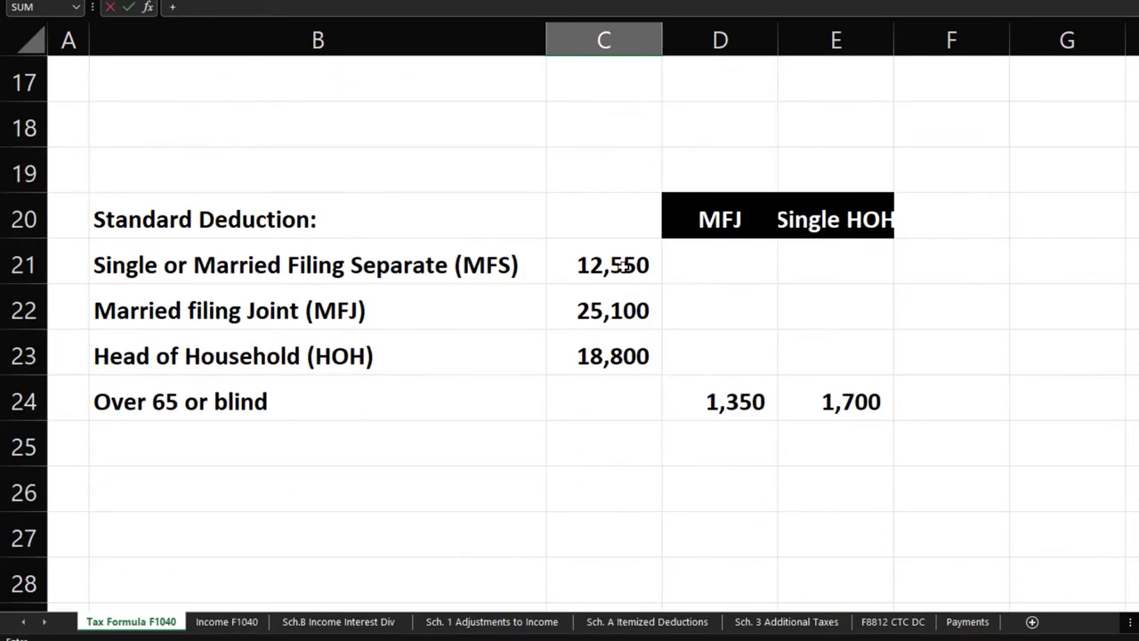
{"action": "left_click", "coordinate": [623, 311]}
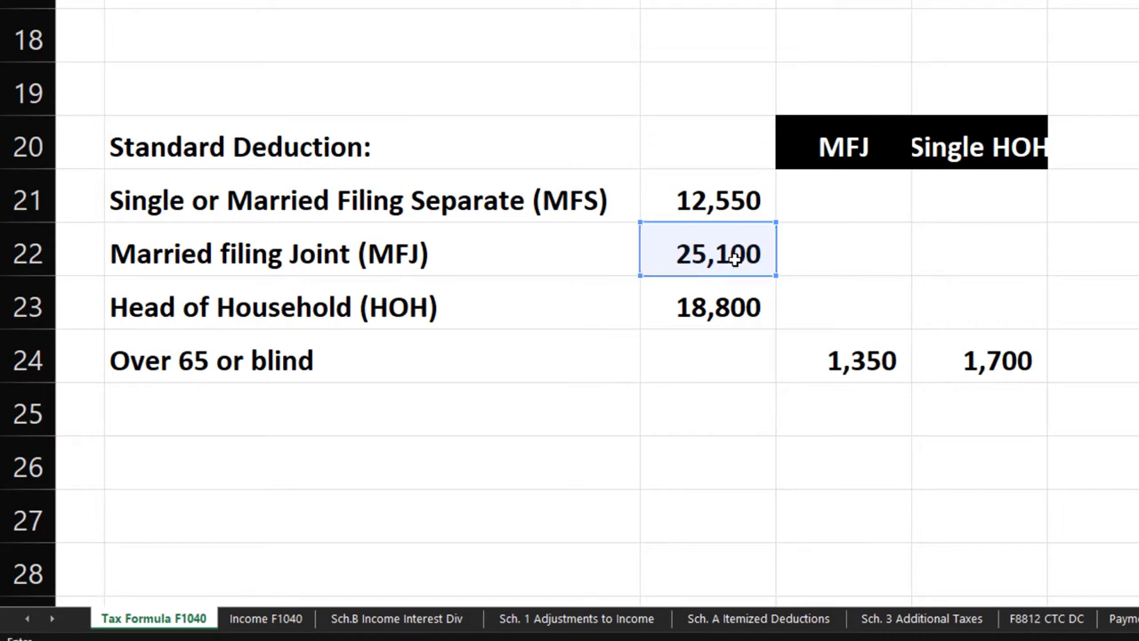
{"action": "left_click", "coordinate": [836, 359]}
{"action": "type", "text": "*2"}
{"action": "key", "text": "Return"}
{"action": "key", "text": "Up"}
{"action": "key", "text": "Up"}
{"action": "key", "text": "Up"}
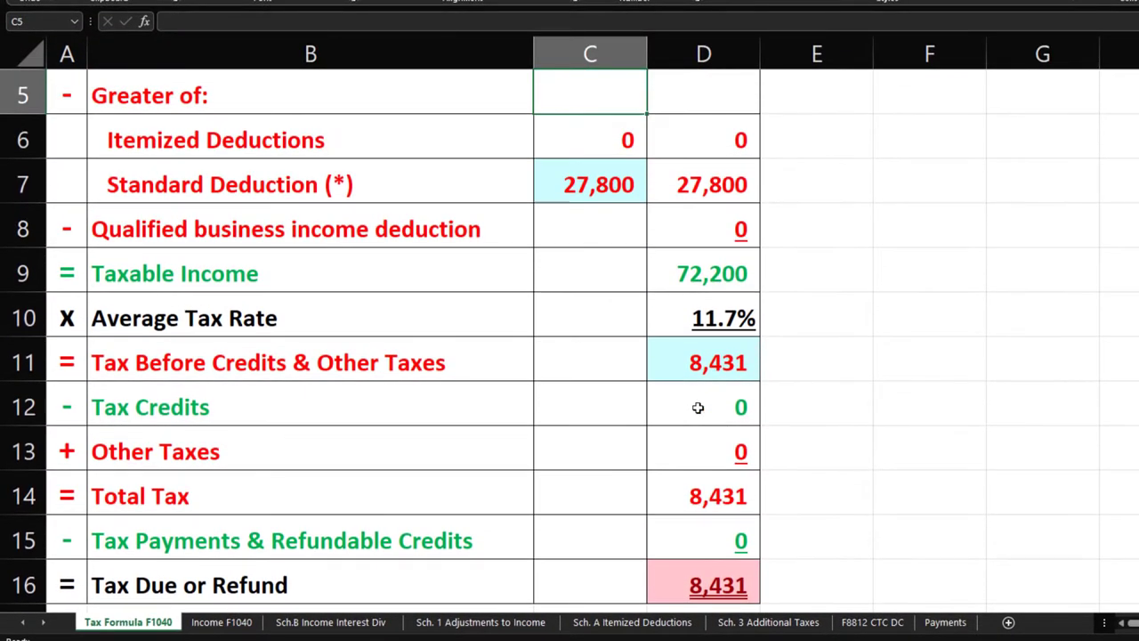
Check the C7 formula and Taxable Income in D9 against Form 1040, and set Tax Before Credits & Other Taxes in D11 to 8269.
{"action": "key", "text": "Down"}
{"action": "key", "text": "Down"}
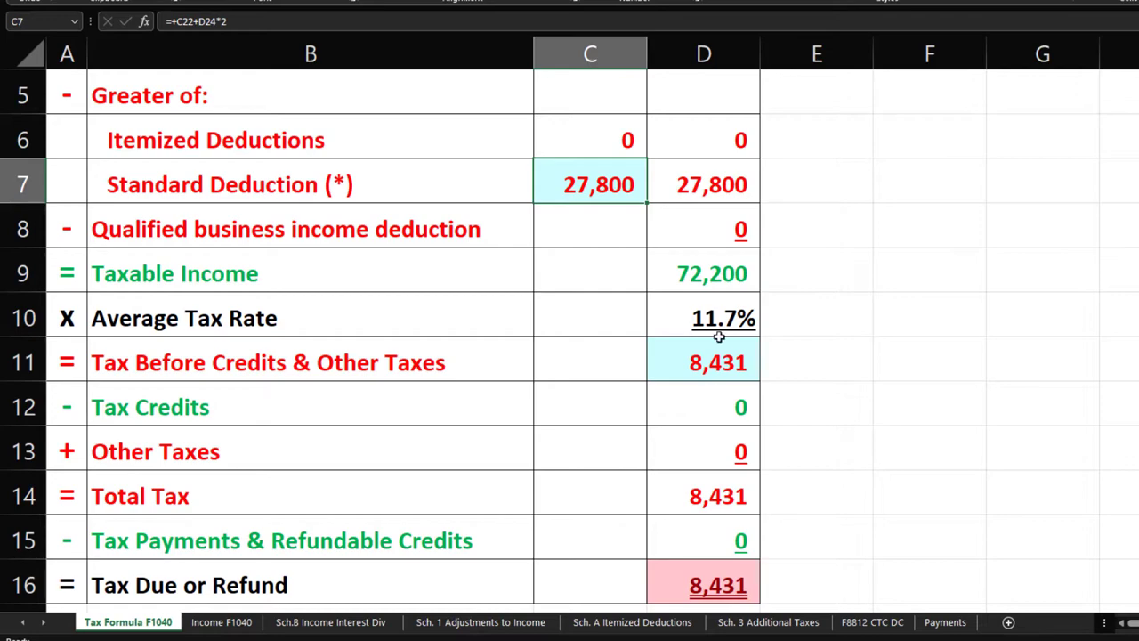
{"action": "left_click", "coordinate": [704, 277]}
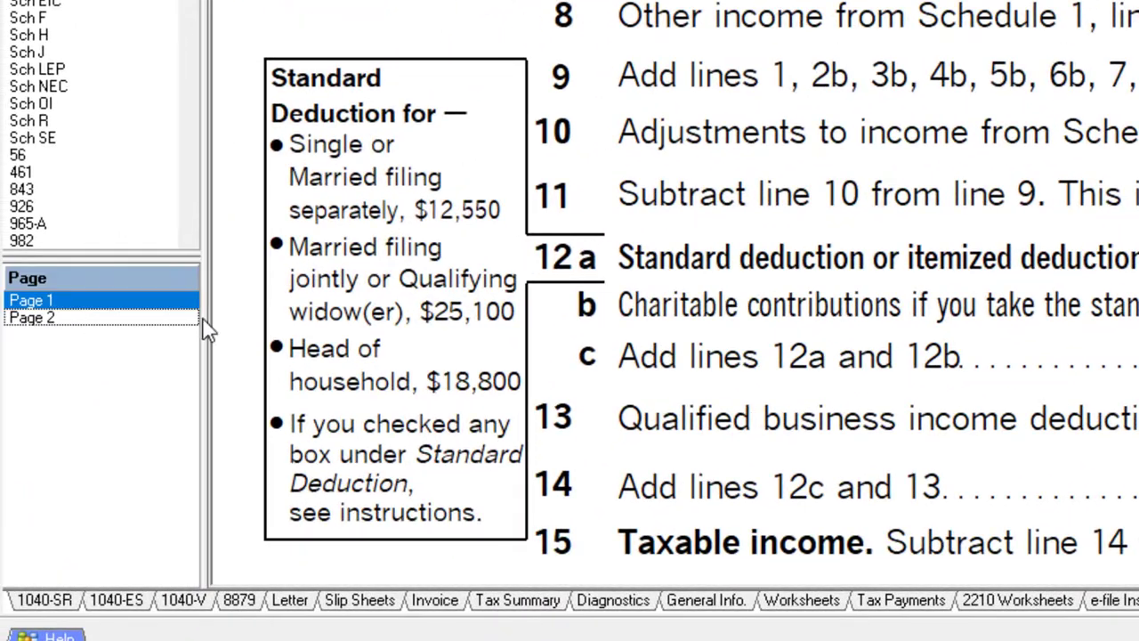
{"action": "scroll", "coordinate": [456, 305], "scroll_direction": "down", "scroll_amount": 5}
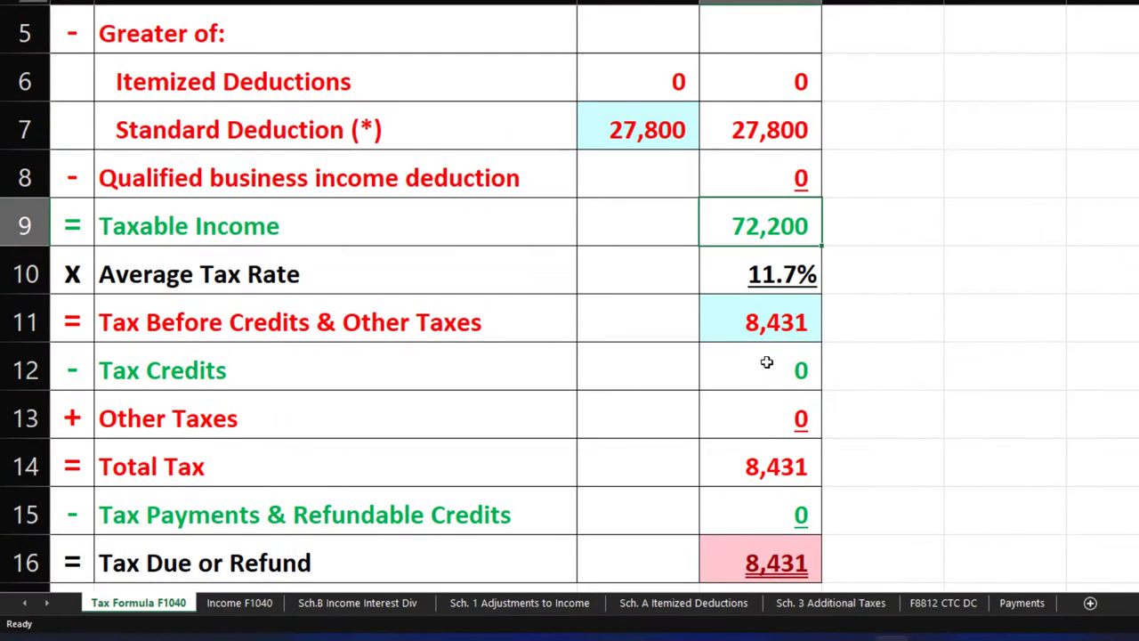
{"action": "type", "text": "8269"}
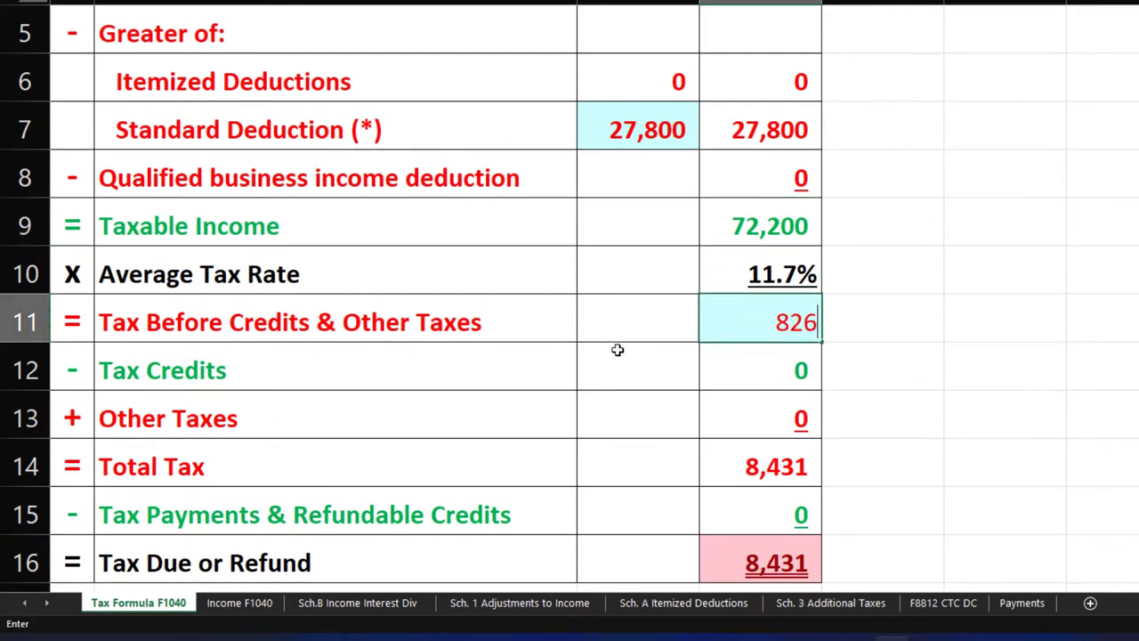
{"action": "key", "text": "Return"}
{"action": "scroll", "coordinate": [614, 351], "scroll_direction": "up", "scroll_amount": 1}
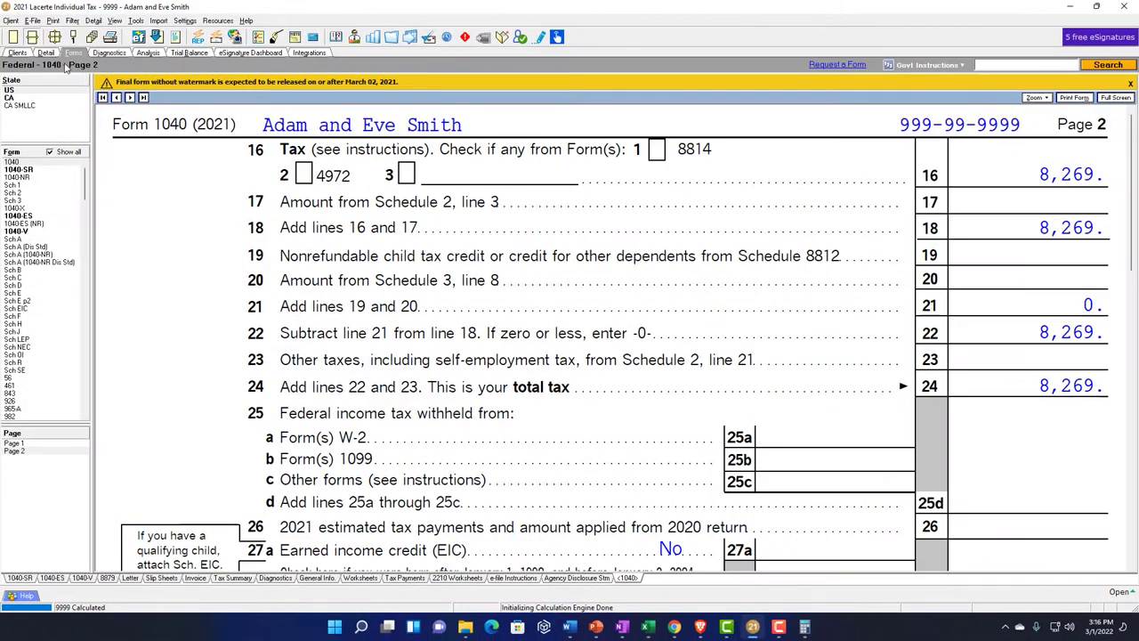
Mark the spouse as blind in the client's detail input in Lacerte, and open Form 1040 to review the standard deduction.
{"action": "left_click", "coordinate": [47, 53]}
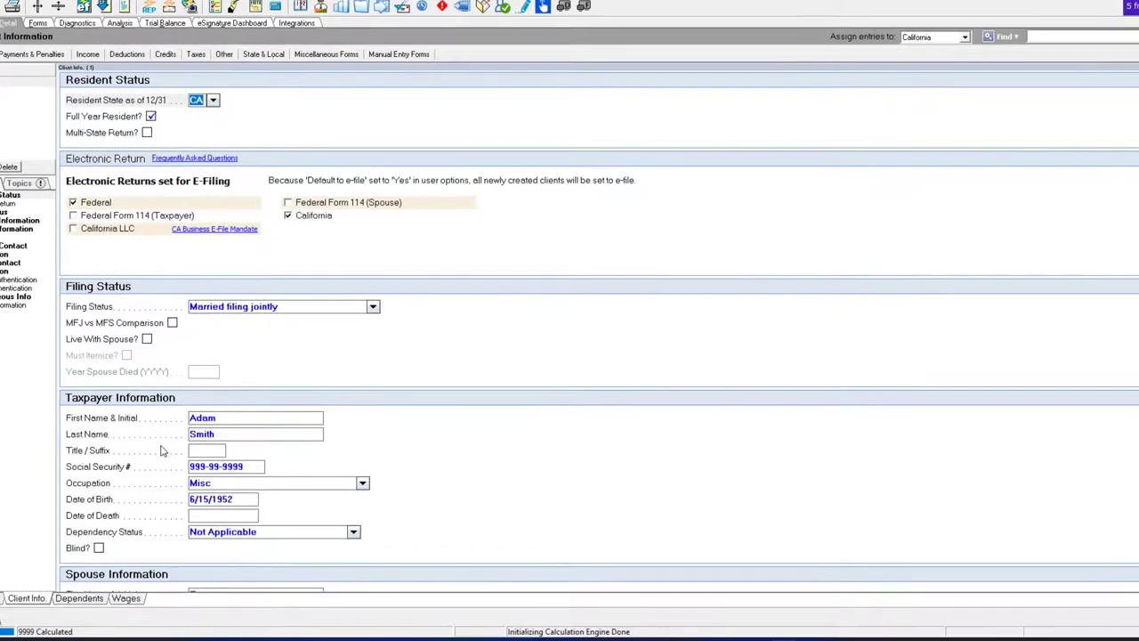
{"action": "scroll", "coordinate": [178, 445], "scroll_direction": "down", "scroll_amount": 4}
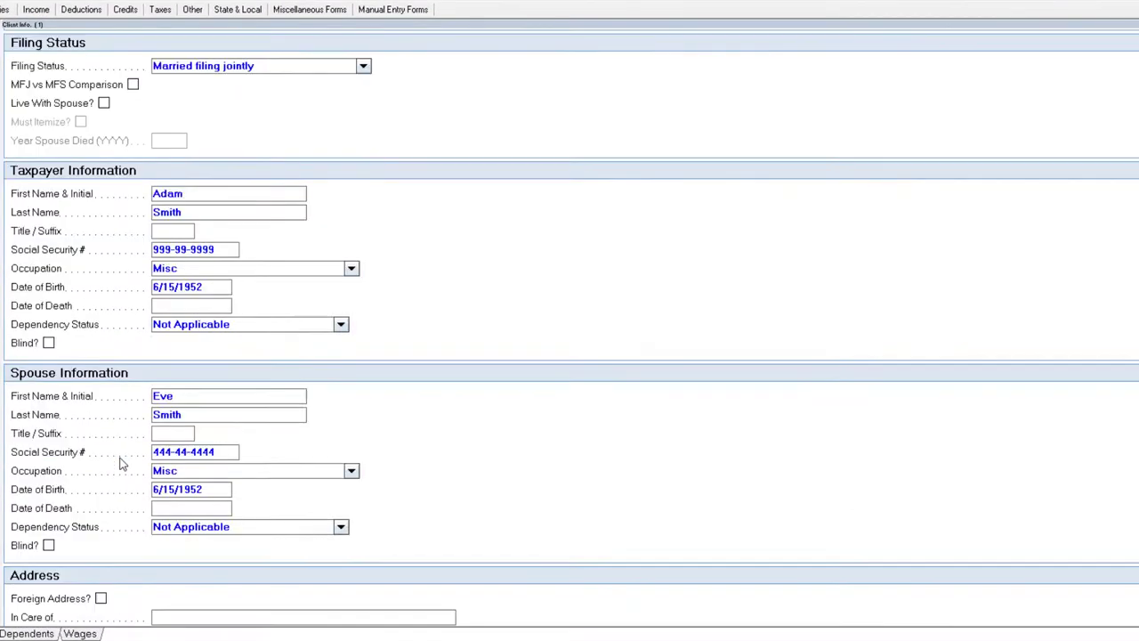
{"action": "left_click", "coordinate": [61, 521]}
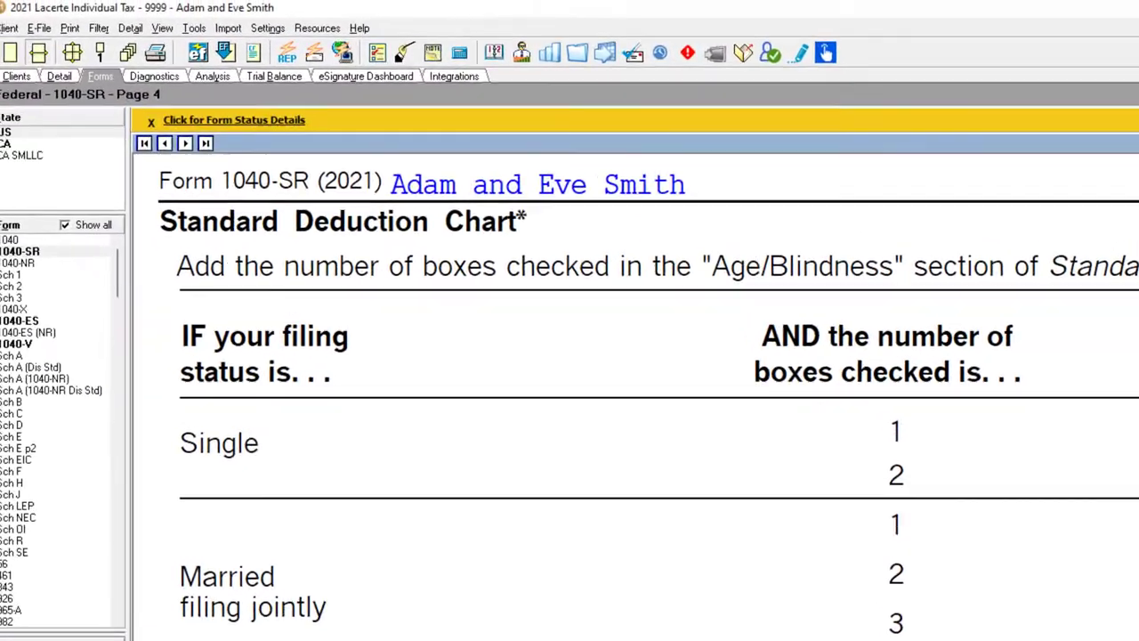
{"action": "left_click", "coordinate": [18, 248]}
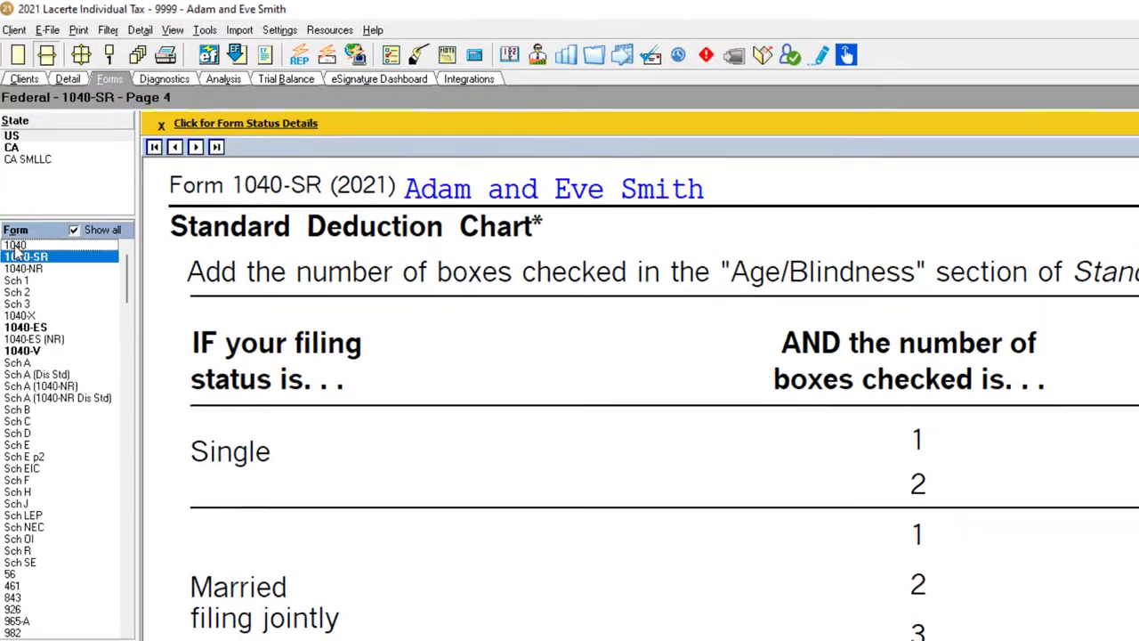
{"action": "scroll", "coordinate": [624, 443], "scroll_direction": "down", "scroll_amount": 10}
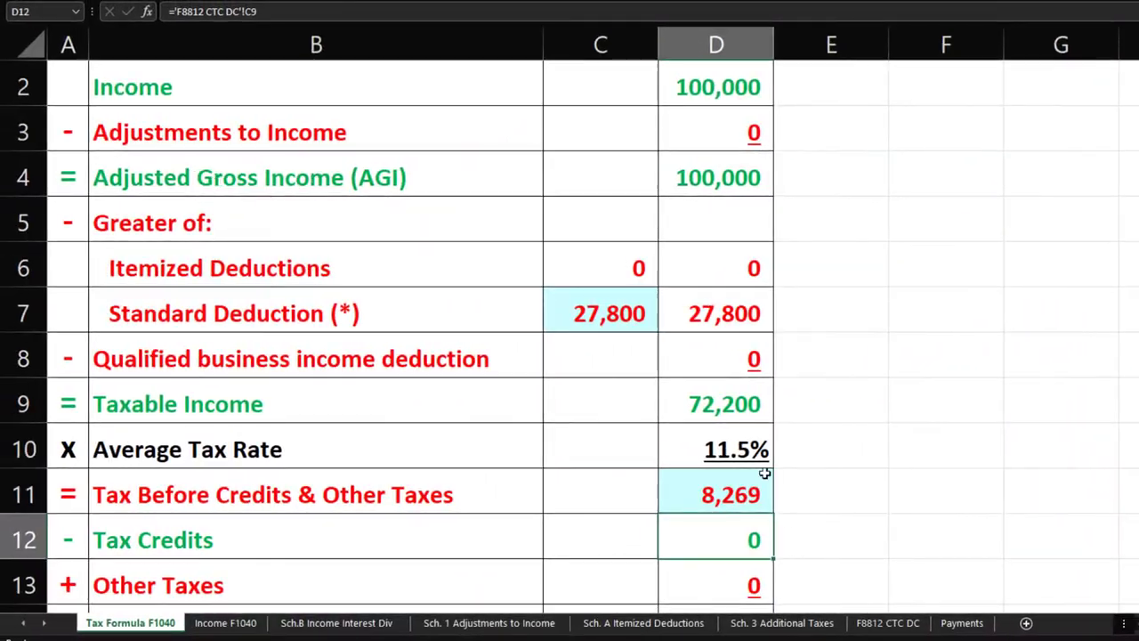
Rewrite the Standard Deduction formula in C7 of the Excel worksheet as C22 plus D24*3 and check it.
{"action": "left_click", "coordinate": [614, 307]}
{"action": "type", "text": "="}
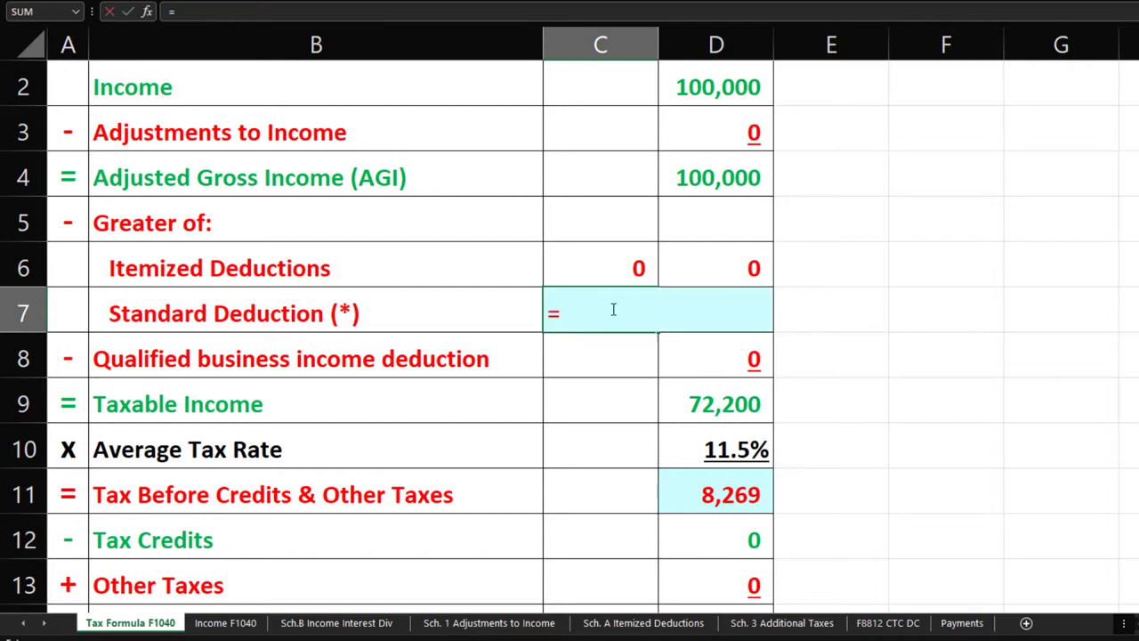
{"action": "scroll", "coordinate": [613, 308], "scroll_direction": "down", "scroll_amount": 5}
{"action": "left_click", "coordinate": [612, 311]}
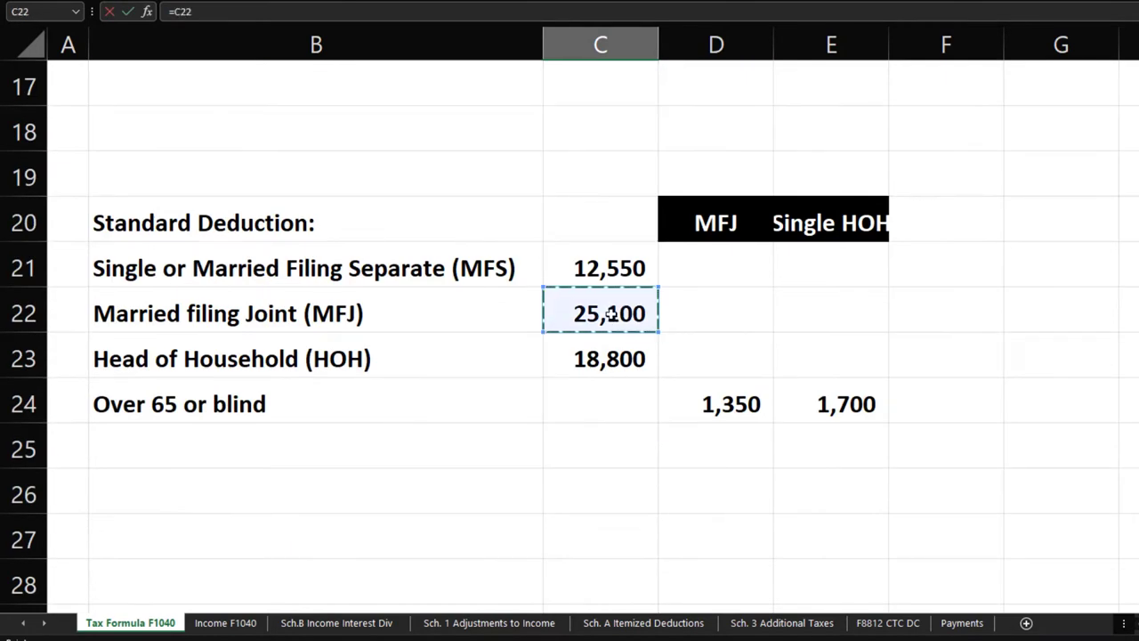
{"action": "type", "text": "+"}
{"action": "left_click", "coordinate": [680, 383]}
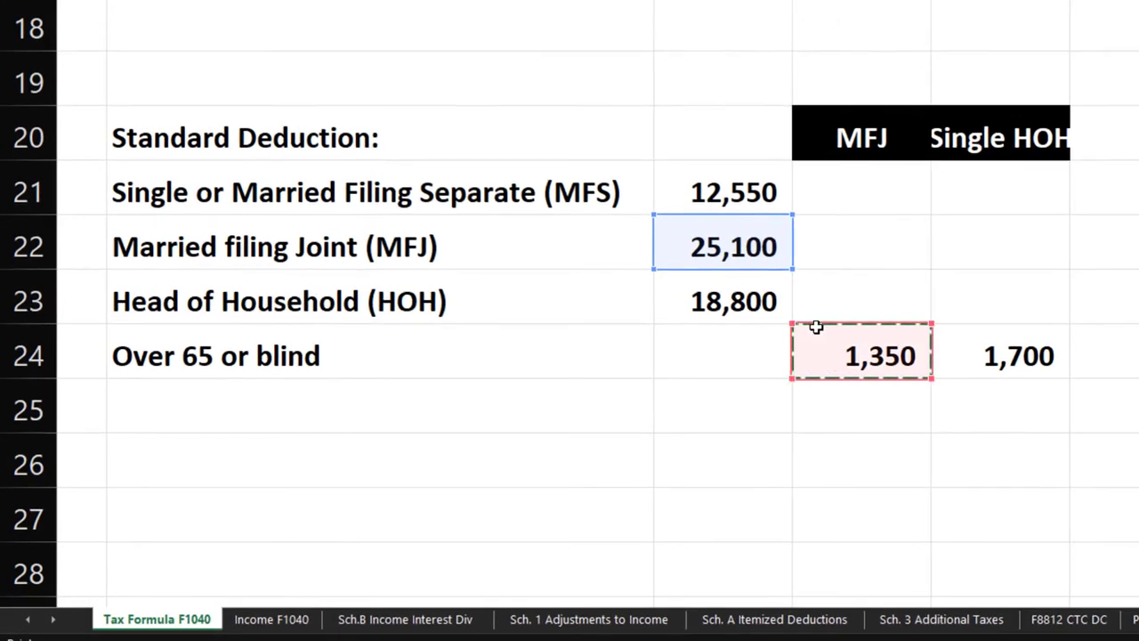
{"action": "key", "text": "Return"}
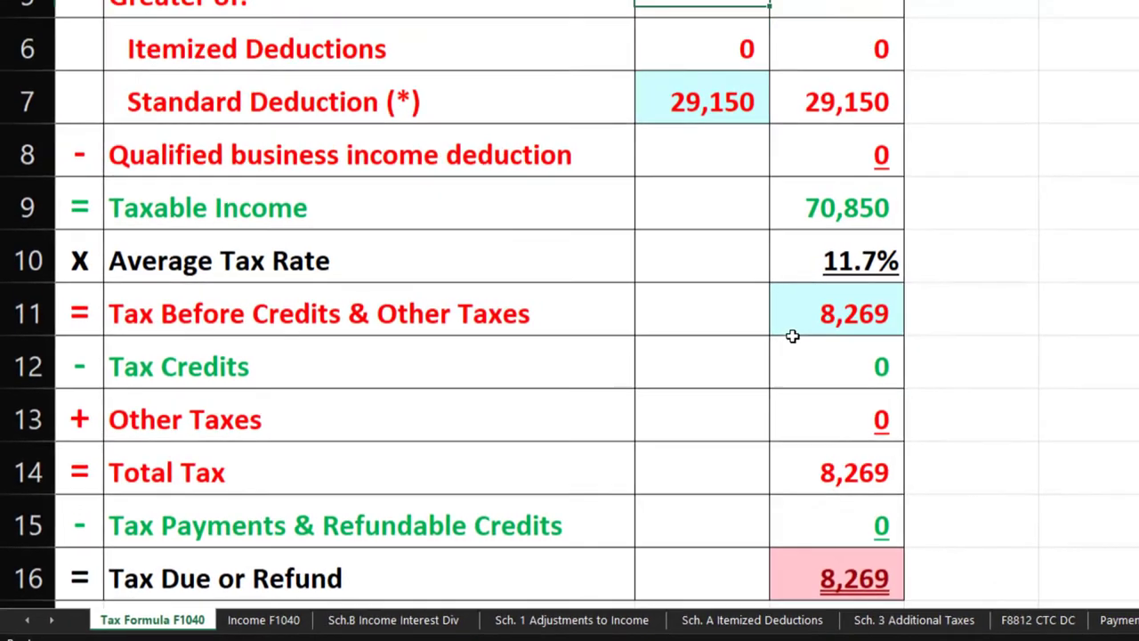
{"action": "key", "text": "Down"}
{"action": "key", "text": "Down"}
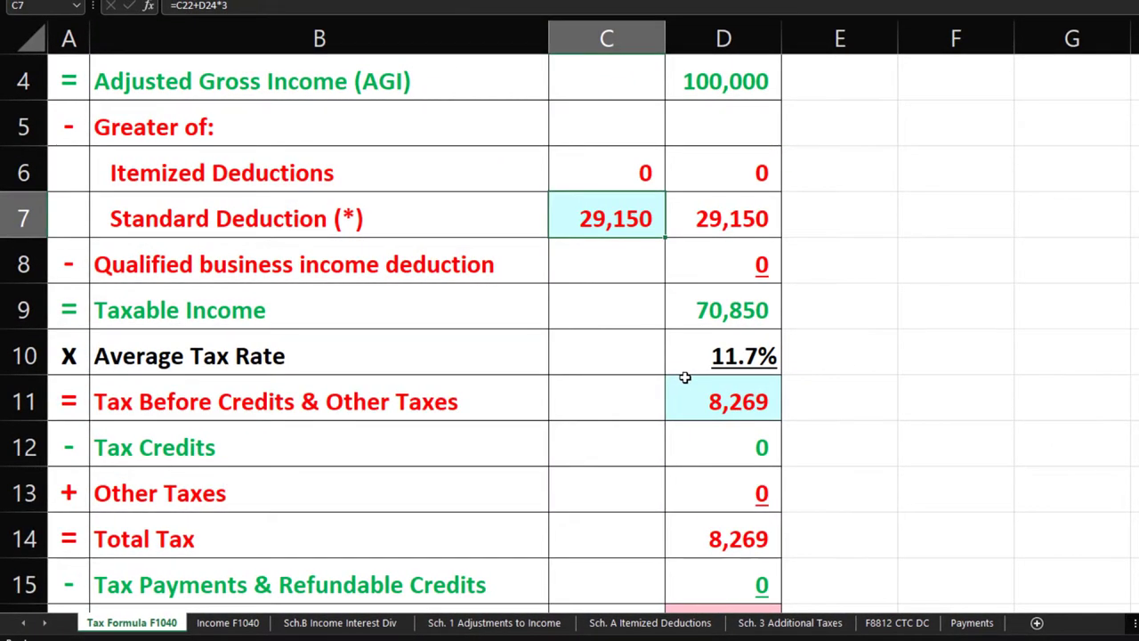
{"action": "scroll", "coordinate": [684, 377], "scroll_direction": "up", "scroll_amount": 1}
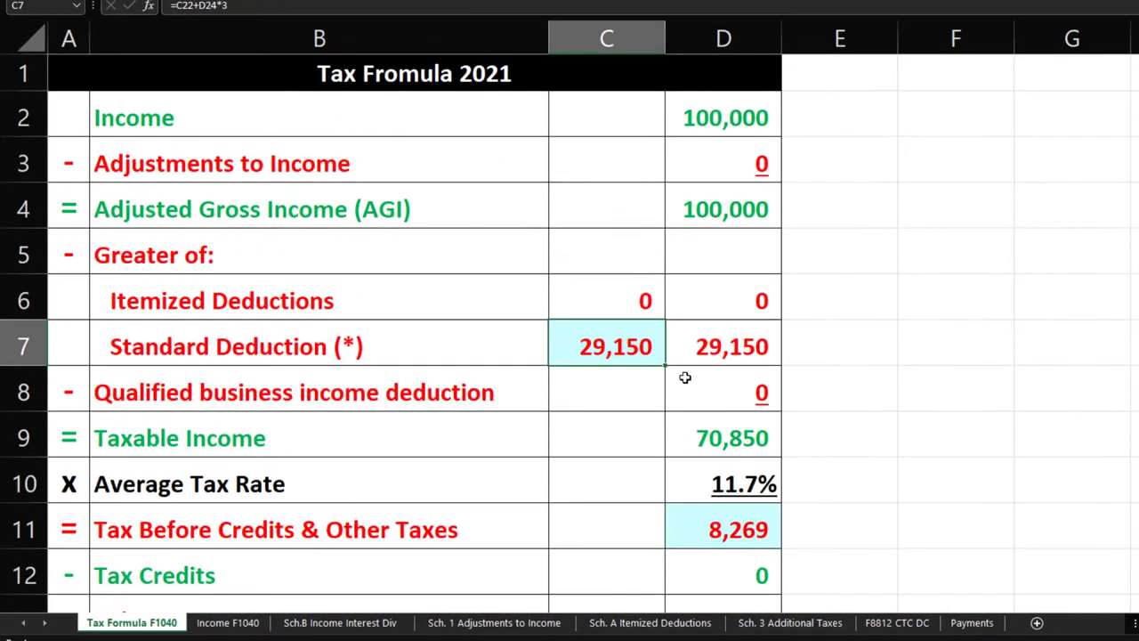
Compare Taxable Income in D9 with Form 1040, and set Tax Before Credits & Other Taxes in D11 of the Excel worksheet to 8107.
{"action": "key", "text": "Down"}
{"action": "key", "text": "Down"}
{"action": "key", "text": "Right"}
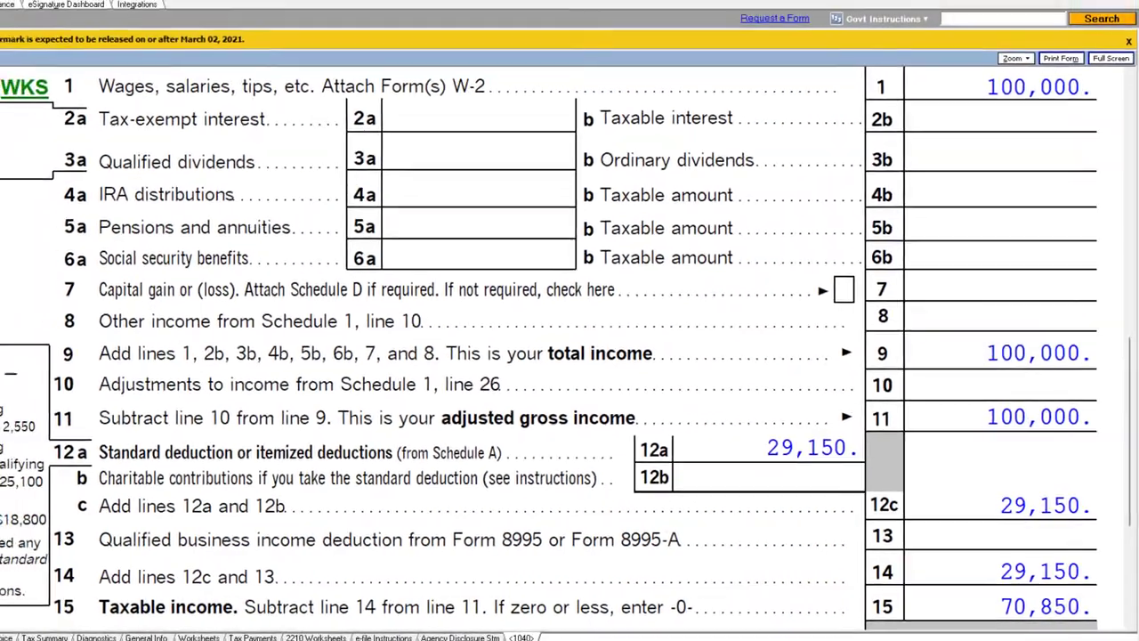
{"action": "key", "text": "Page_Down"}
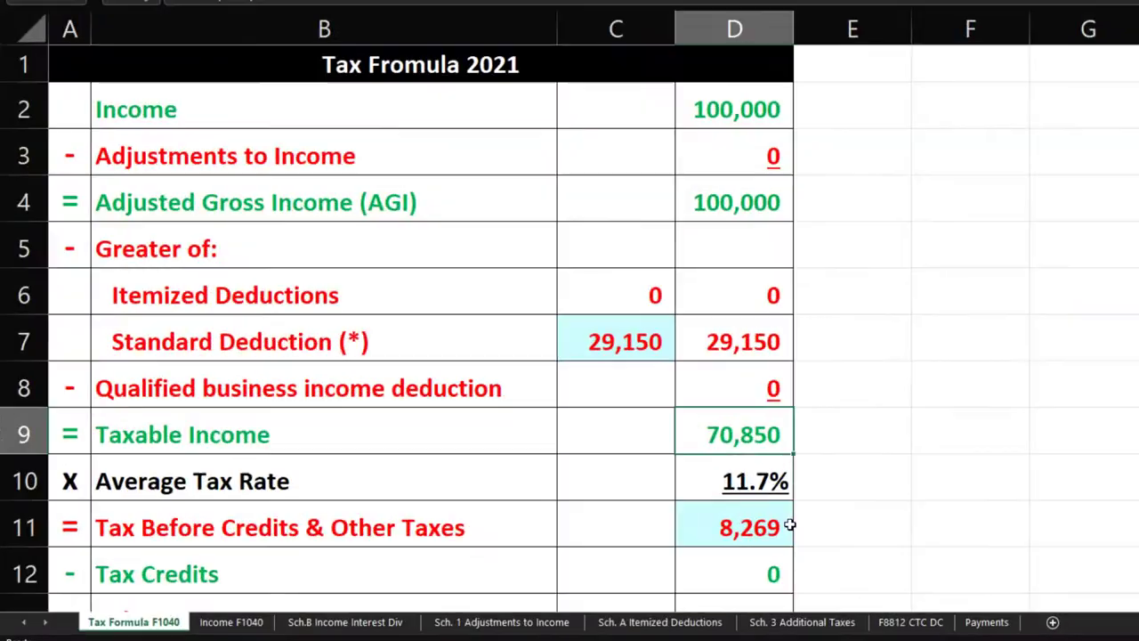
{"action": "scroll", "coordinate": [719, 442], "scroll_direction": "down", "scroll_amount": 1}
{"action": "left_click", "coordinate": [734, 394]}
{"action": "type", "text": "8,107"}
{"action": "key", "text": "Return"}
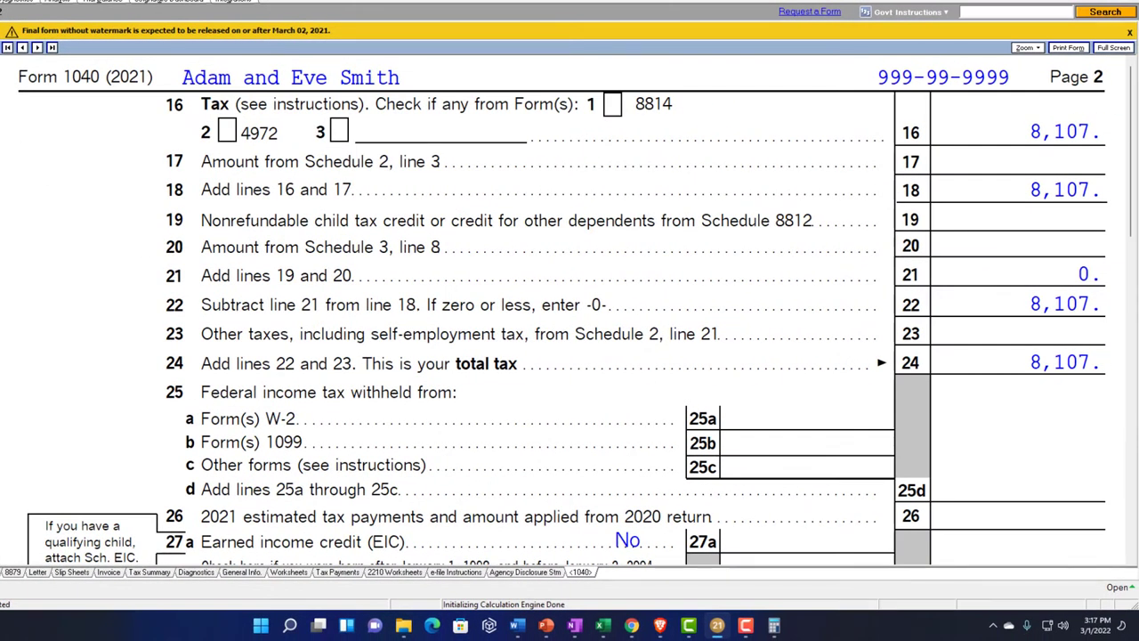
Switch the filing status to Qualifying widow(er) (QW) in Lacerte, and review the dependents, wages and standard deduction on Form 1040 page 1.
{"action": "key", "text": "Page_Up"}
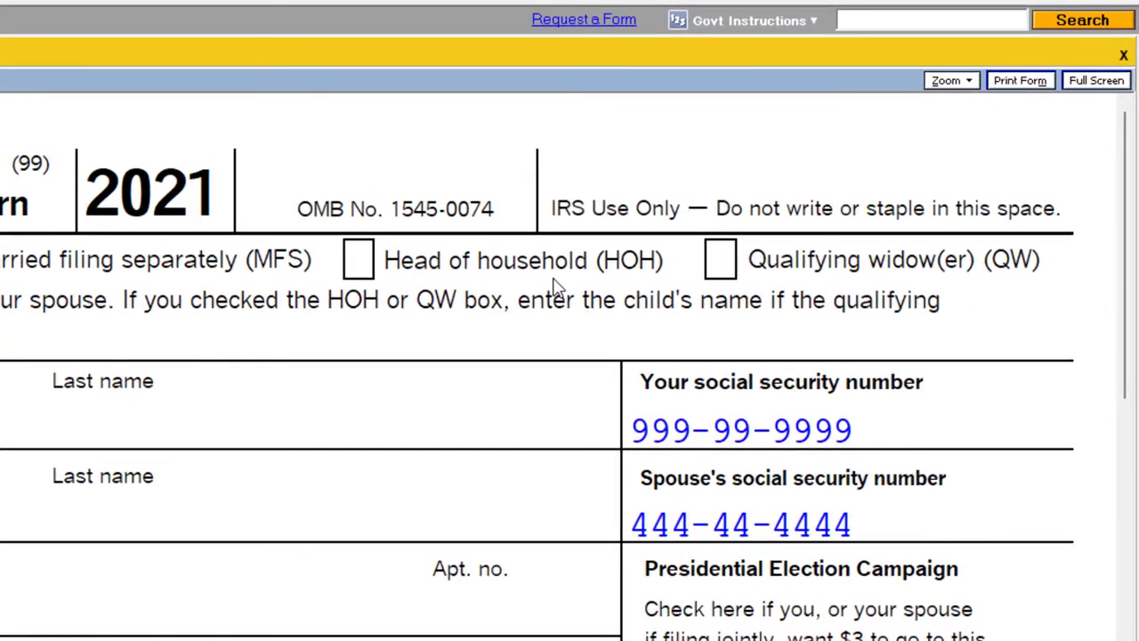
{"action": "left_click", "coordinate": [721, 259]}
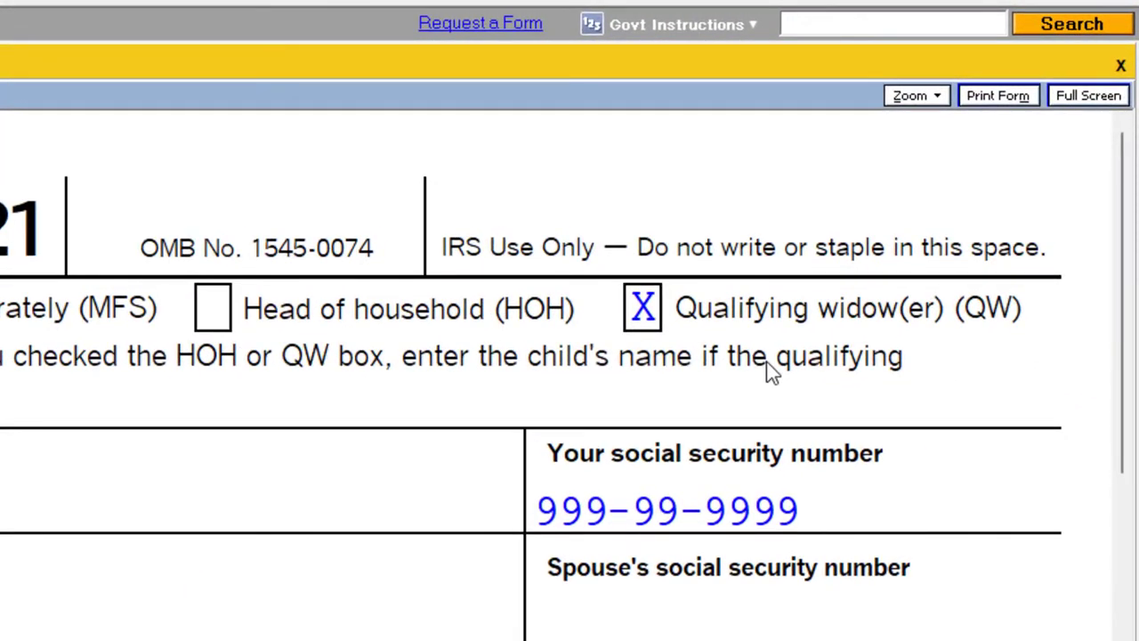
{"action": "scroll", "coordinate": [767, 361], "scroll_direction": "down", "scroll_amount": 5}
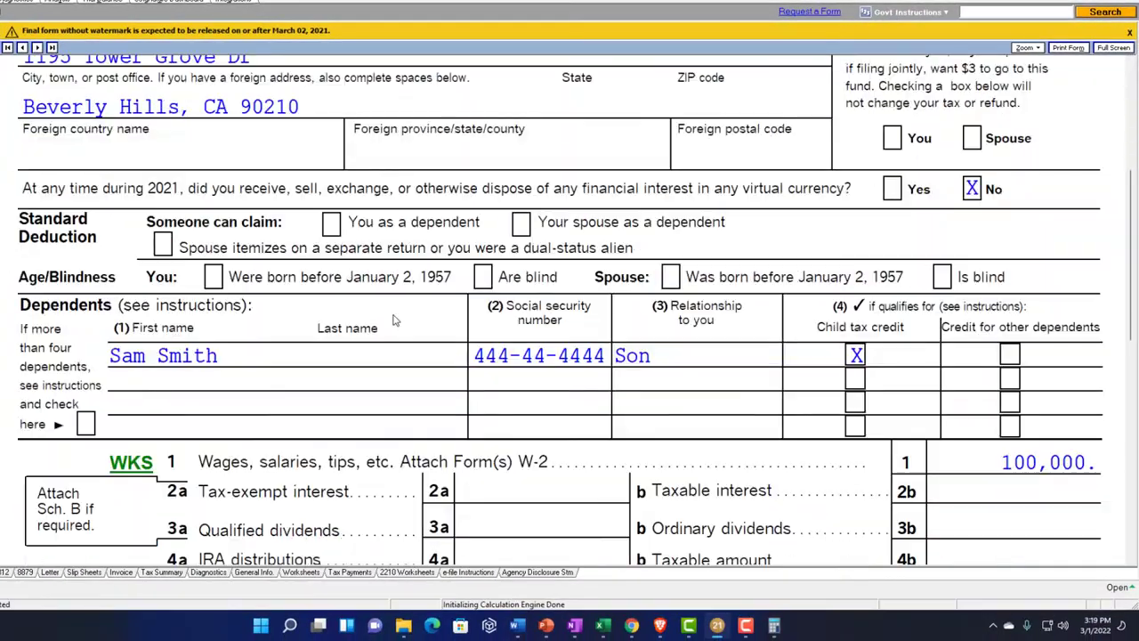
{"action": "scroll", "coordinate": [574, 372], "scroll_direction": "down", "scroll_amount": 5}
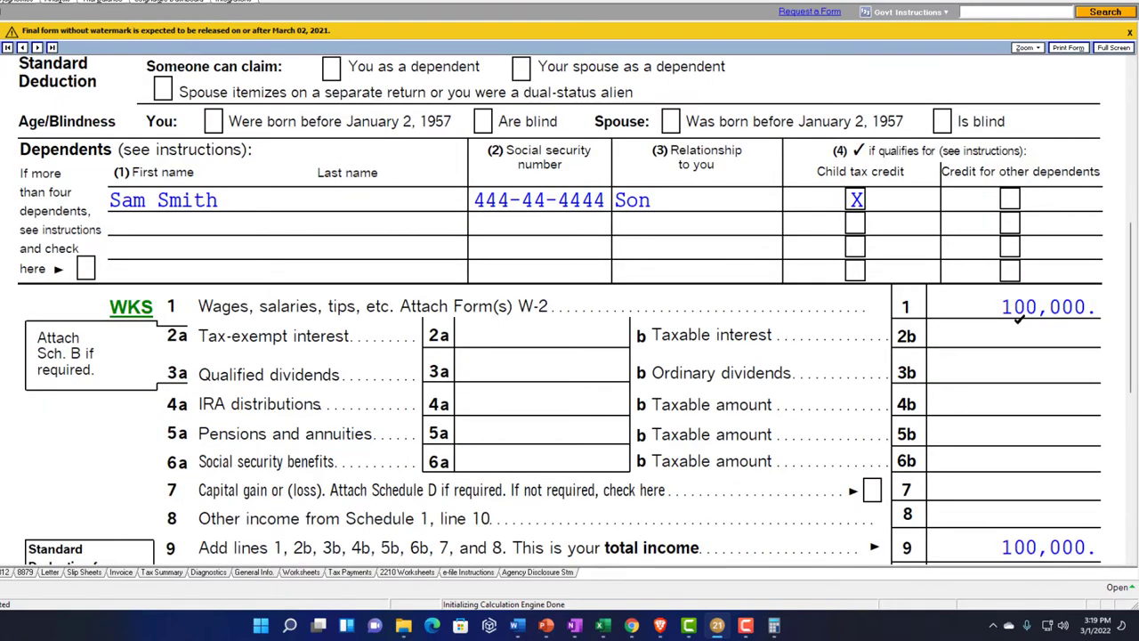
{"action": "scroll", "coordinate": [1017, 326], "scroll_direction": "down", "scroll_amount": 2}
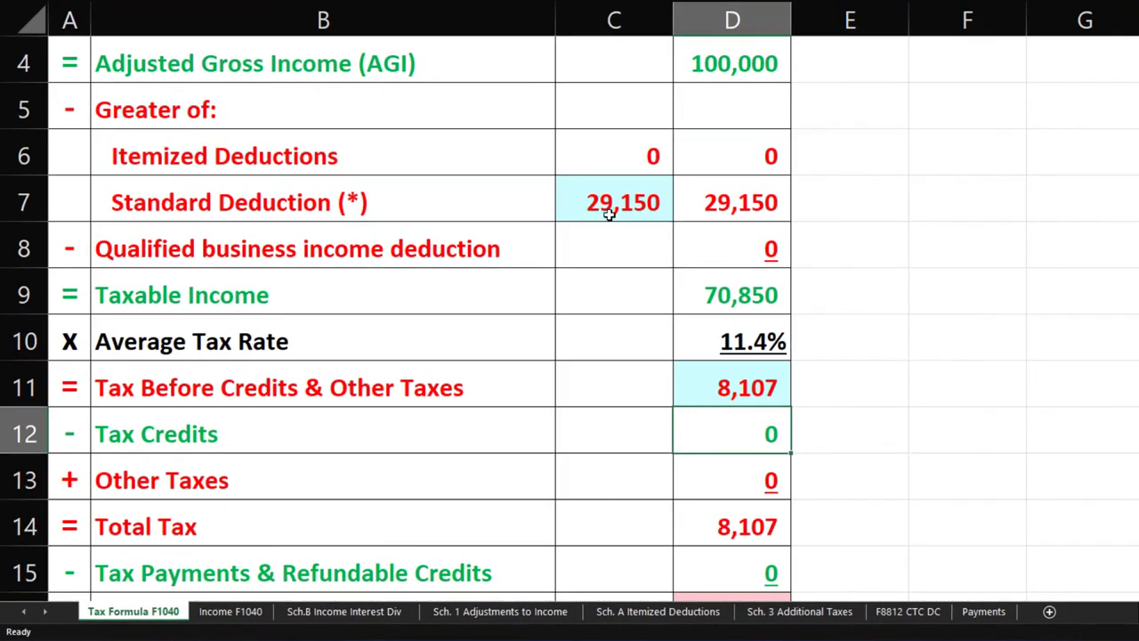
Replace the Standard Deduction formula in C7 of the Excel worksheet with a reference to C22, the Married filing Joint amount.
{"action": "left_click", "coordinate": [609, 211]}
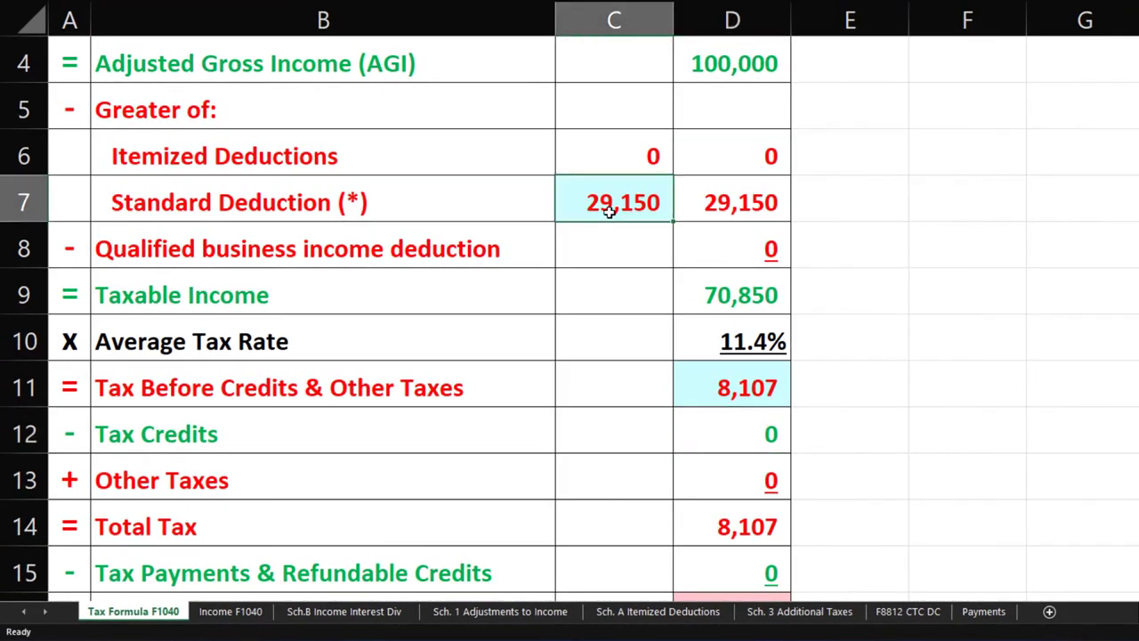
{"action": "type", "text": "="}
{"action": "scroll", "coordinate": [610, 211], "scroll_direction": "down", "scroll_amount": 3}
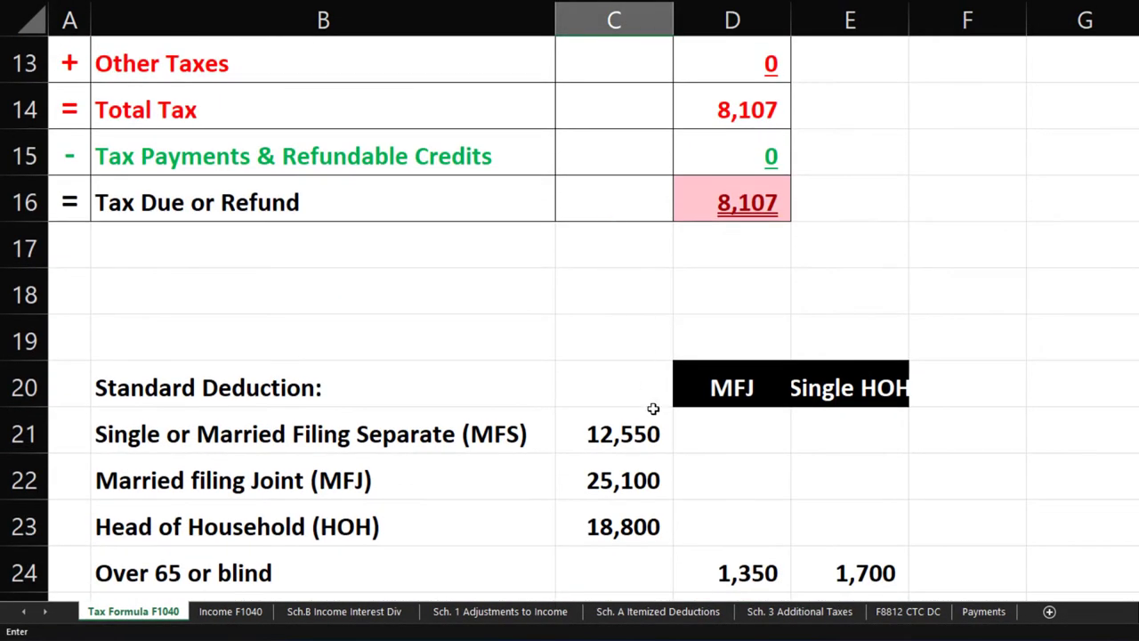
{"action": "left_click", "coordinate": [627, 476]}
{"action": "key", "text": "Return"}
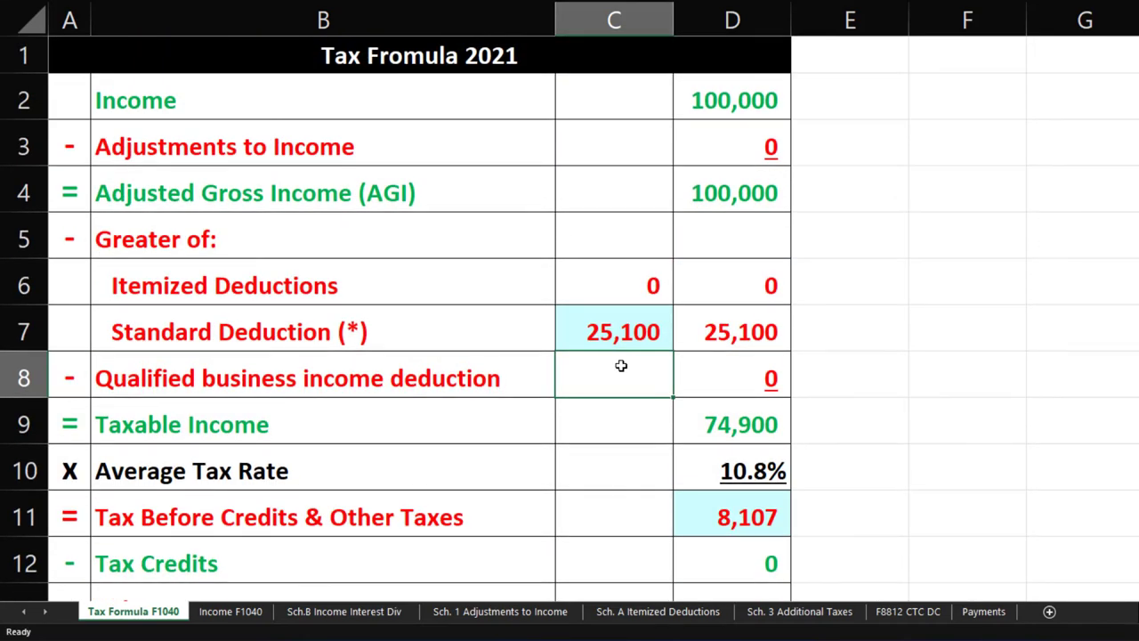
Check Taxable Income in D9 against Form 1040 line 15, and set Tax Before Credits & Other Taxes in D11 to 8593.
{"action": "left_click", "coordinate": [728, 422]}
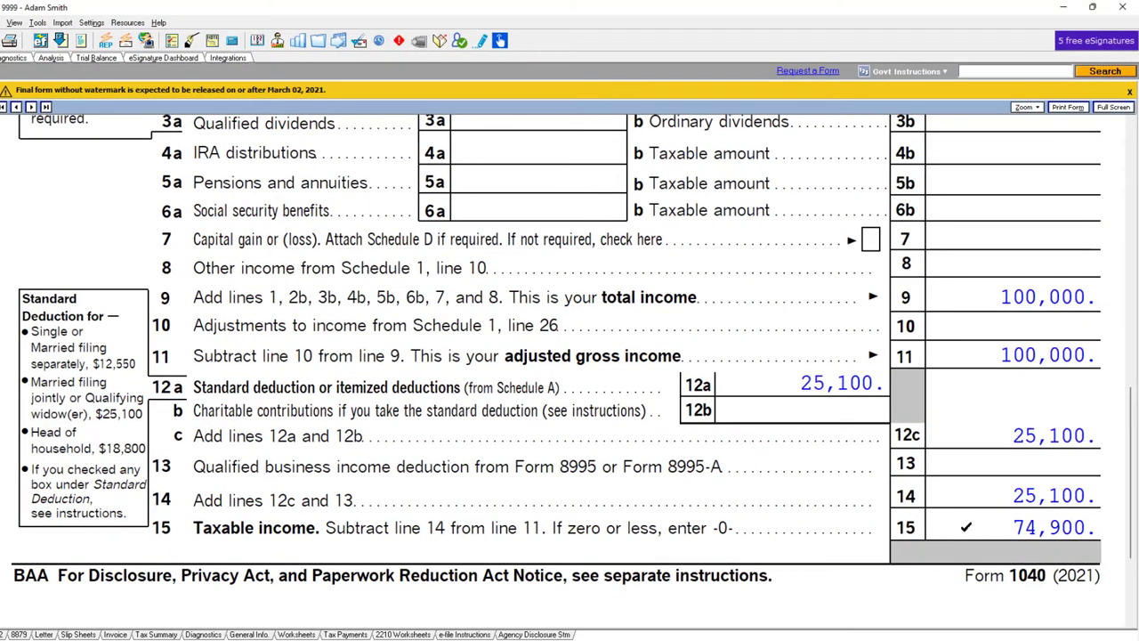
{"action": "scroll", "coordinate": [457, 472], "scroll_direction": "down", "scroll_amount": 3}
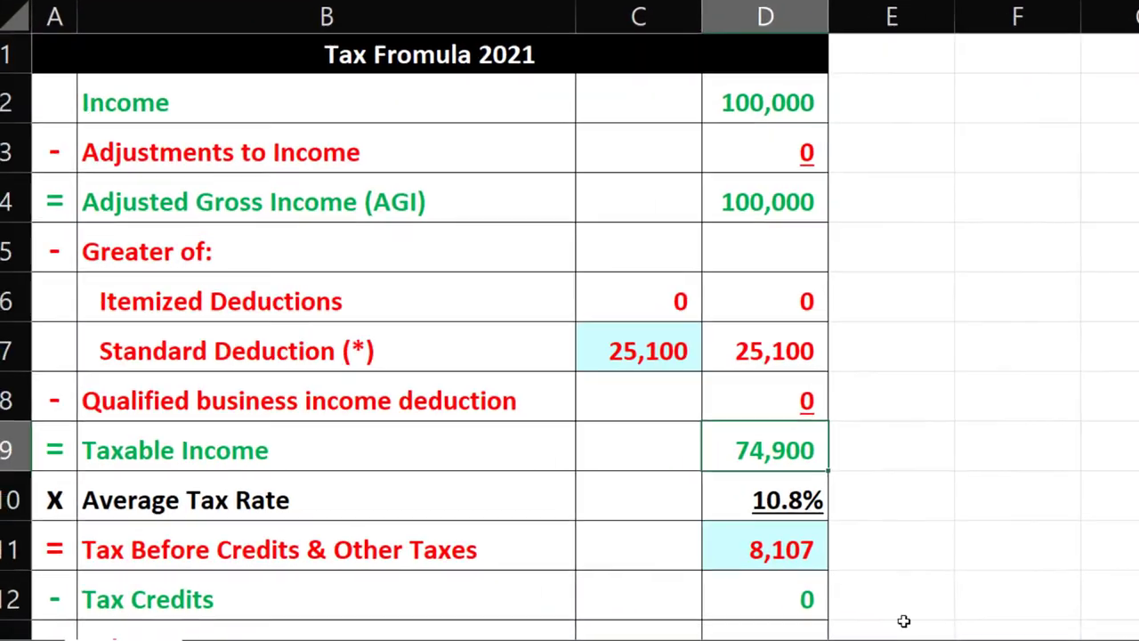
{"action": "type", "text": "8593"}
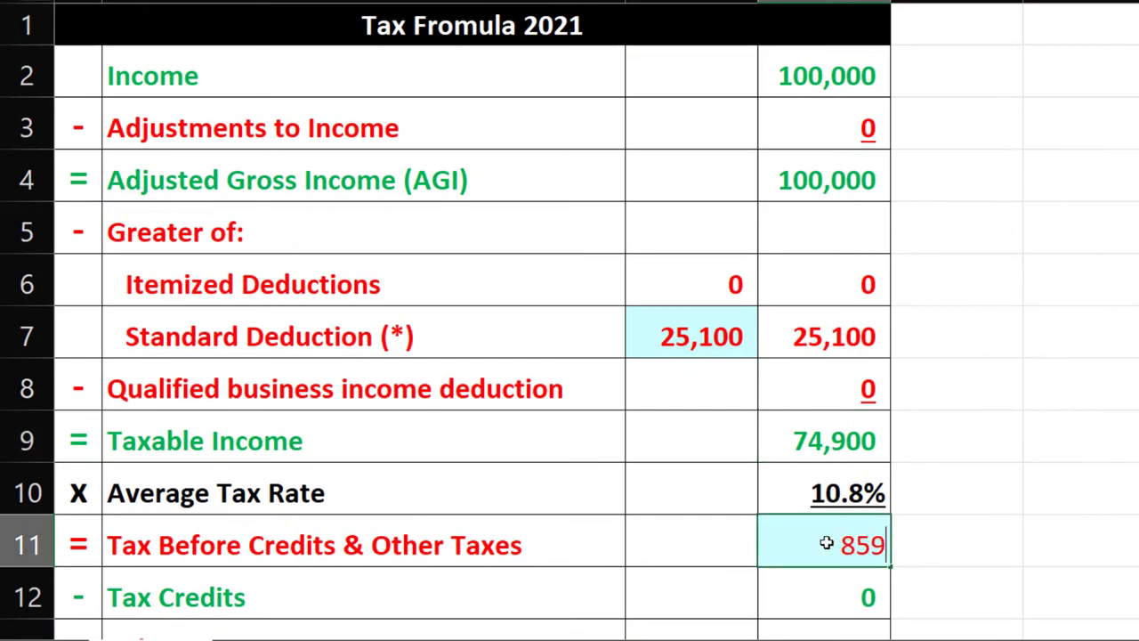
{"action": "key", "text": "Return"}
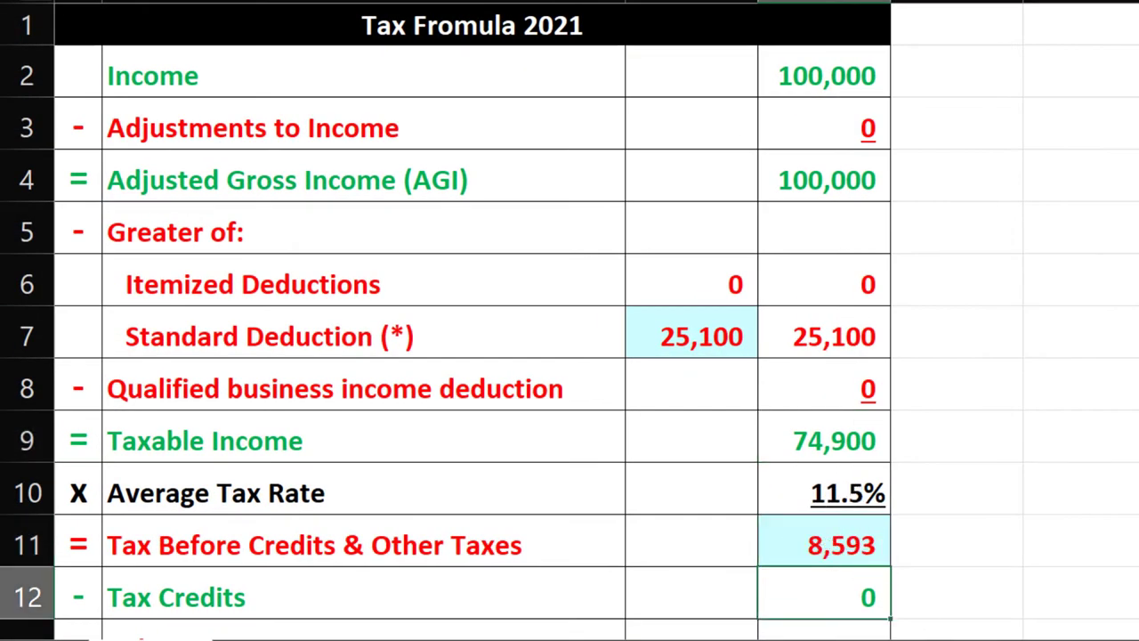